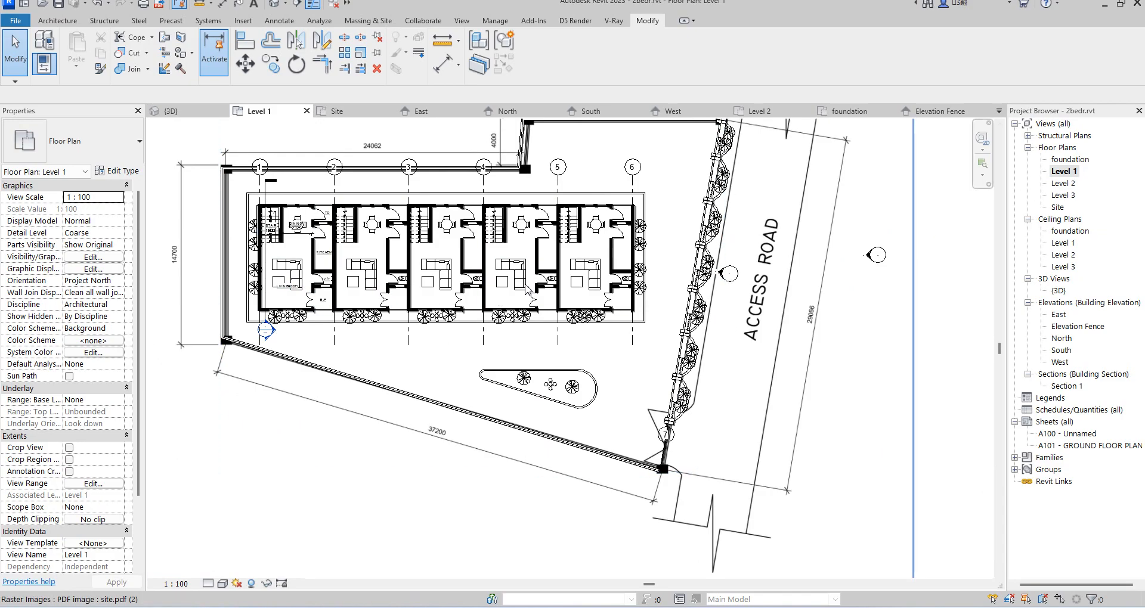
Open the Level 2 floor plan and look over the upper-floor room layout
double_click(1064, 184)
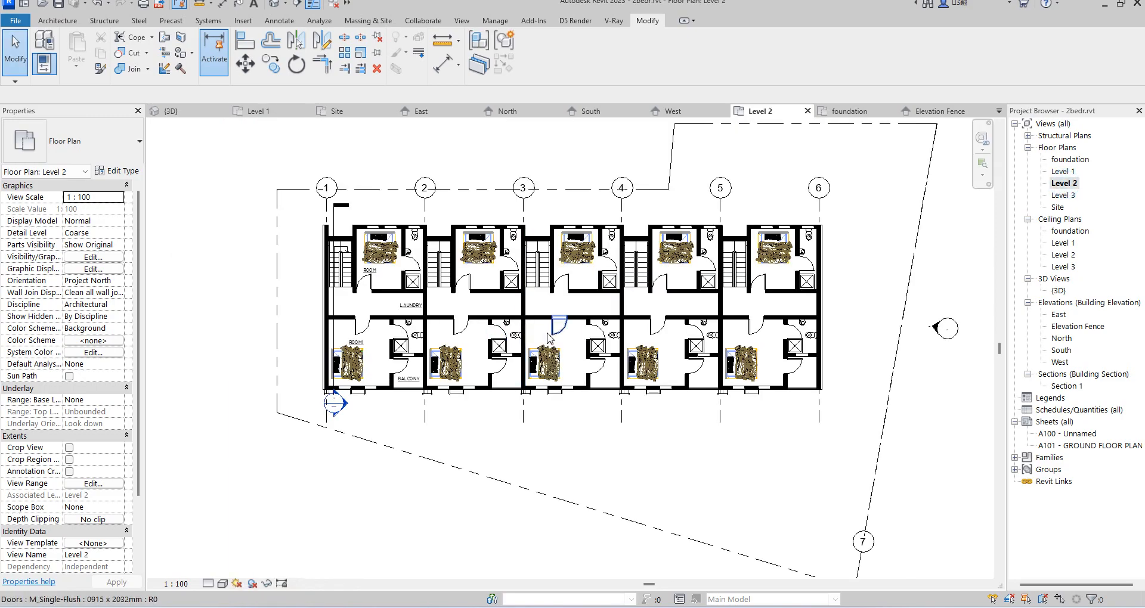
key("XF86AudioMicMute")
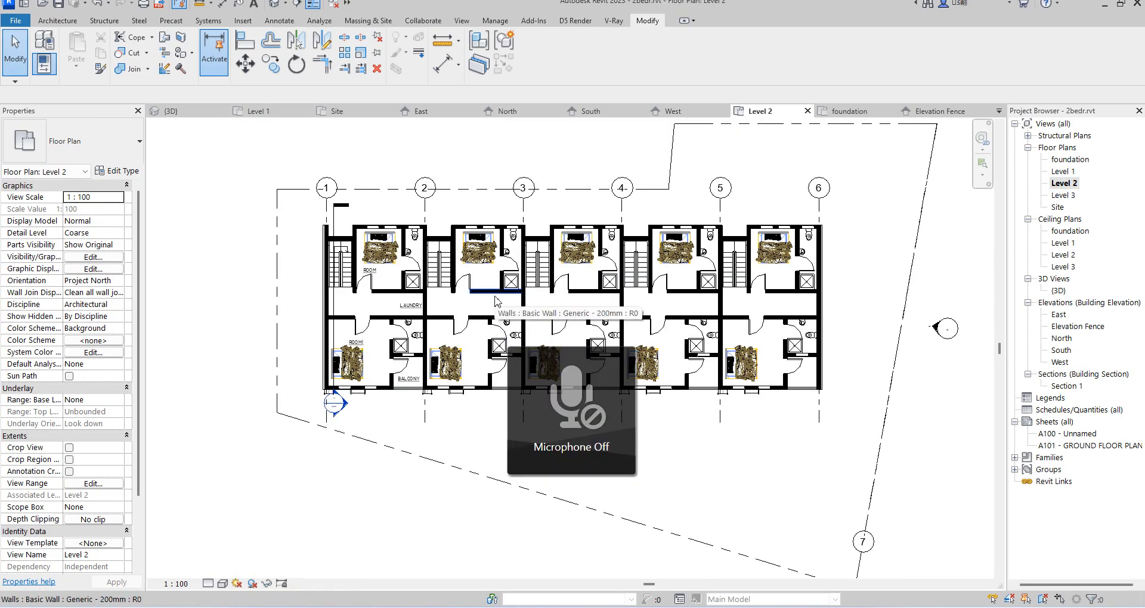
key("XF86AudioMicMute")
scroll(688, 421, "down", 3)
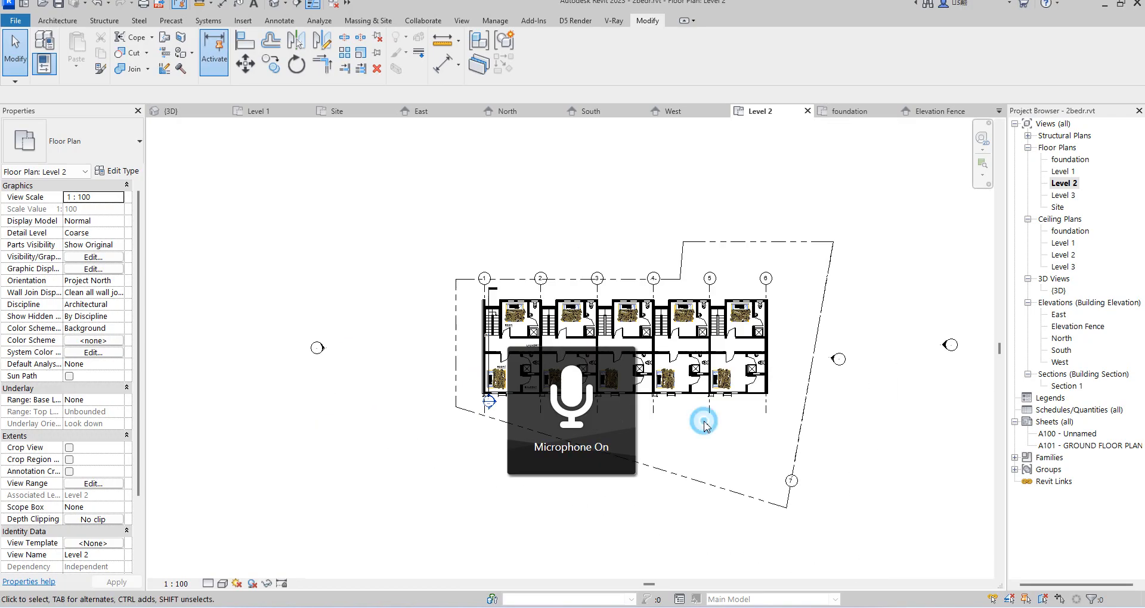
scroll(703, 421, "up", 3)
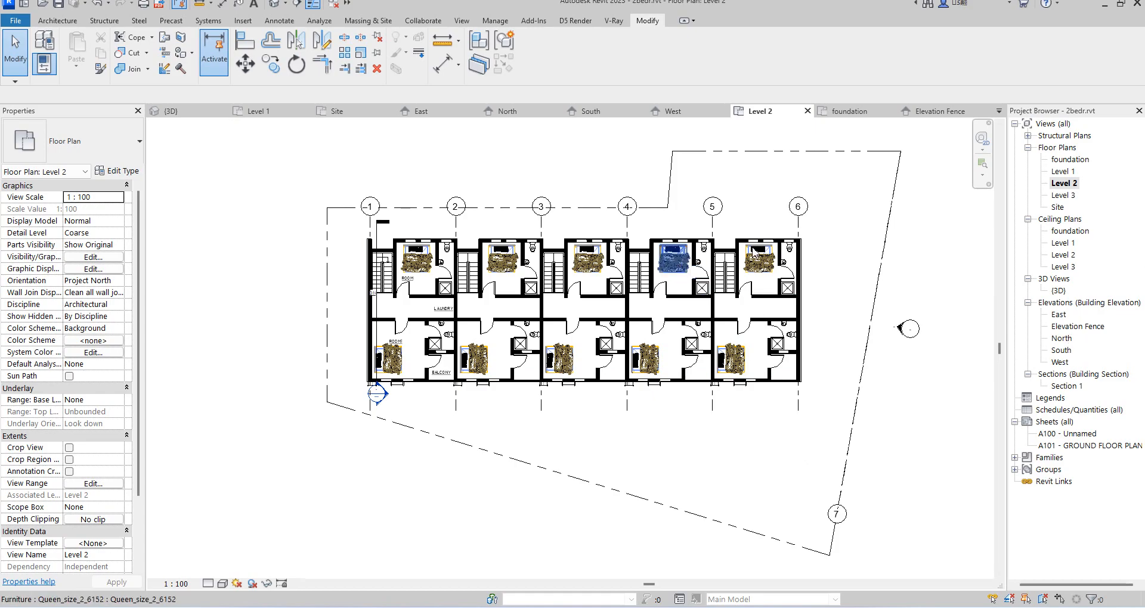
Open the 3D view and examine the apartment block, fence and landscaping
double_click(1061, 291)
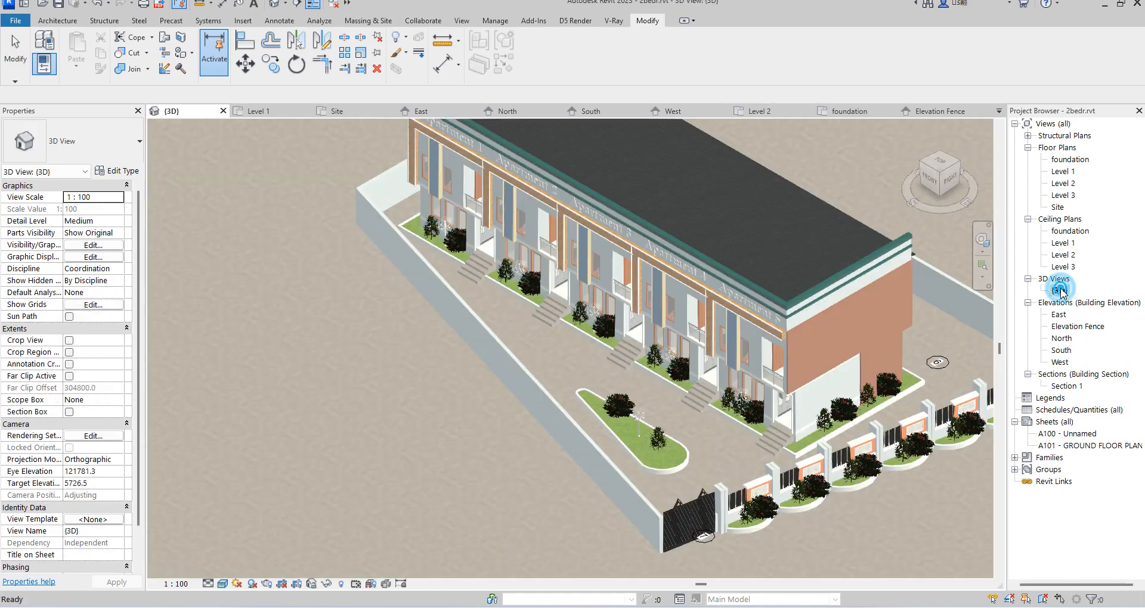
scroll(807, 414, "up", 4)
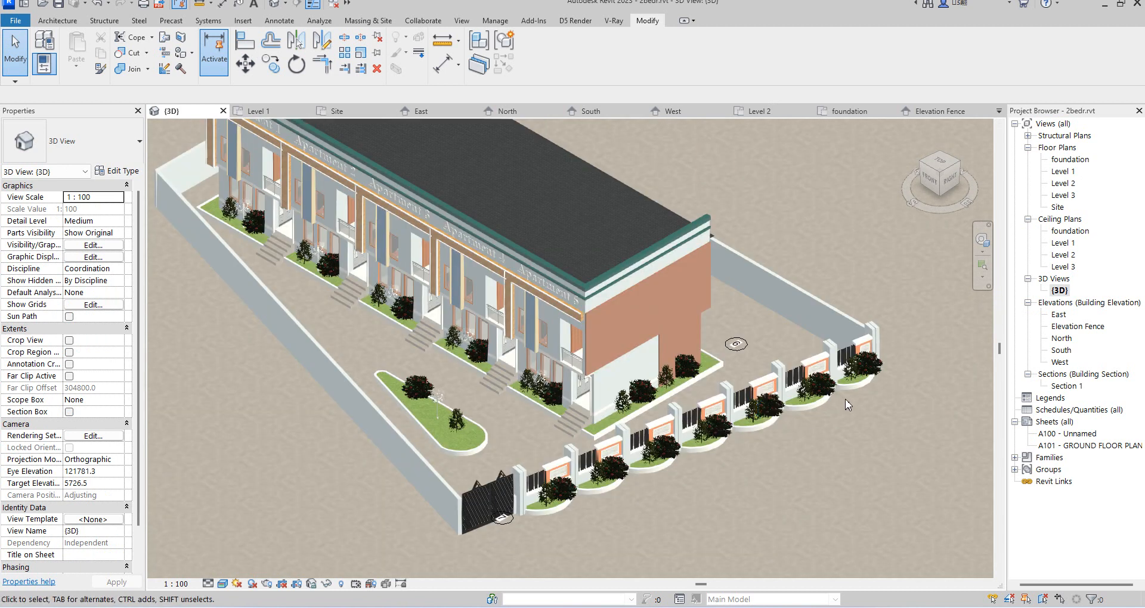
scroll(845, 399, "down", 2)
scroll(703, 449, "up", 2)
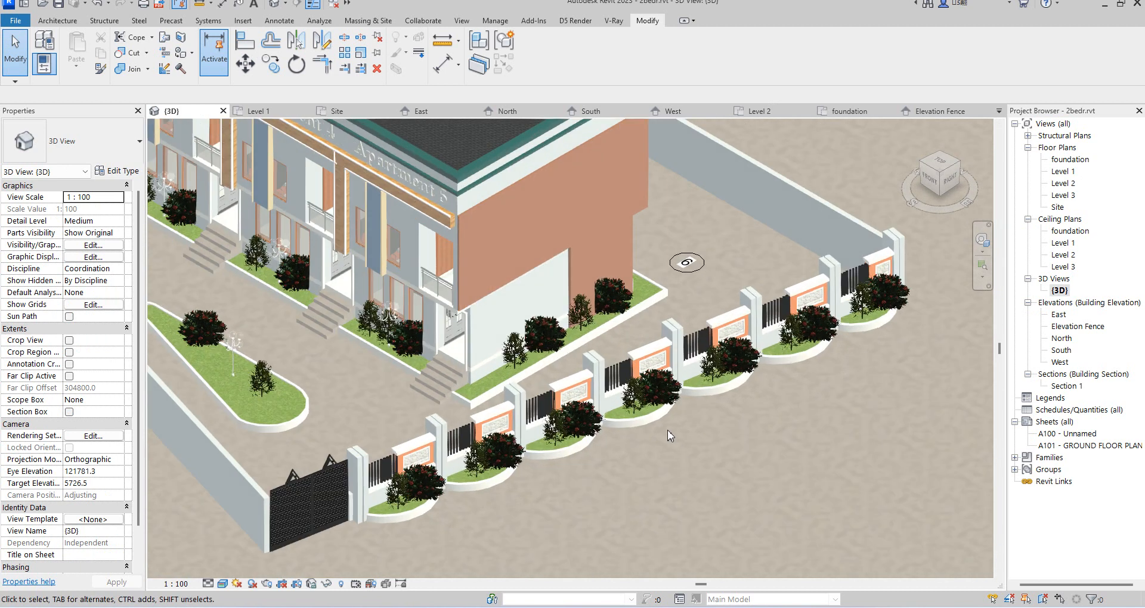
scroll(614, 424, "down", 4)
scroll(573, 459, "up", 3)
scroll(671, 459, "down", 5)
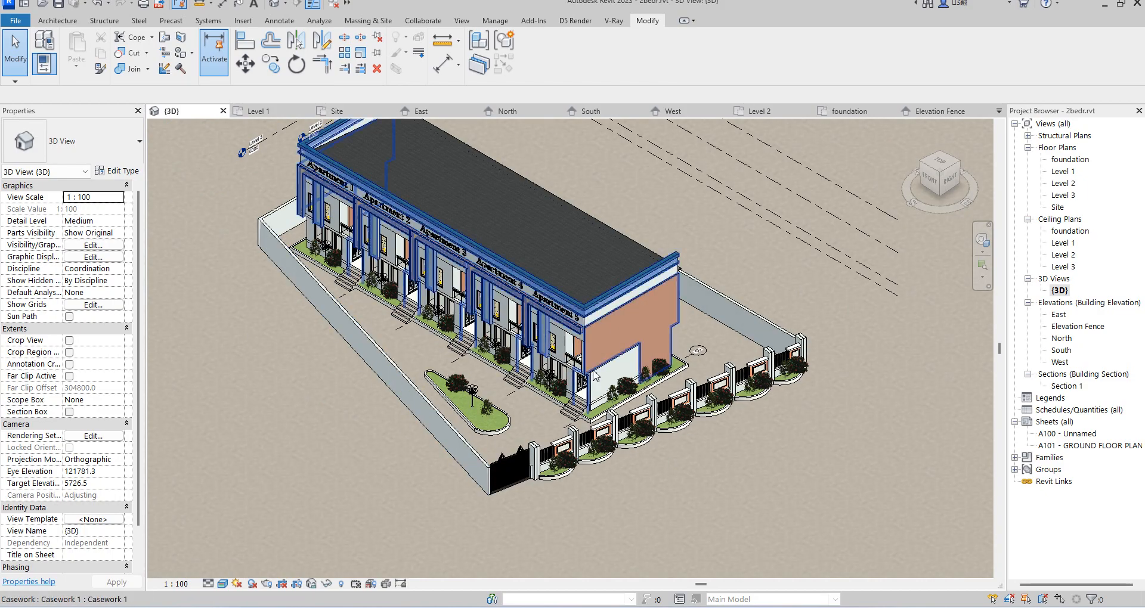
In the Level 1 floor plan, reword the first apartment's E.P label as ENTRANCE PORCH and shift it to sit inside the porch
double_click(1063, 171)
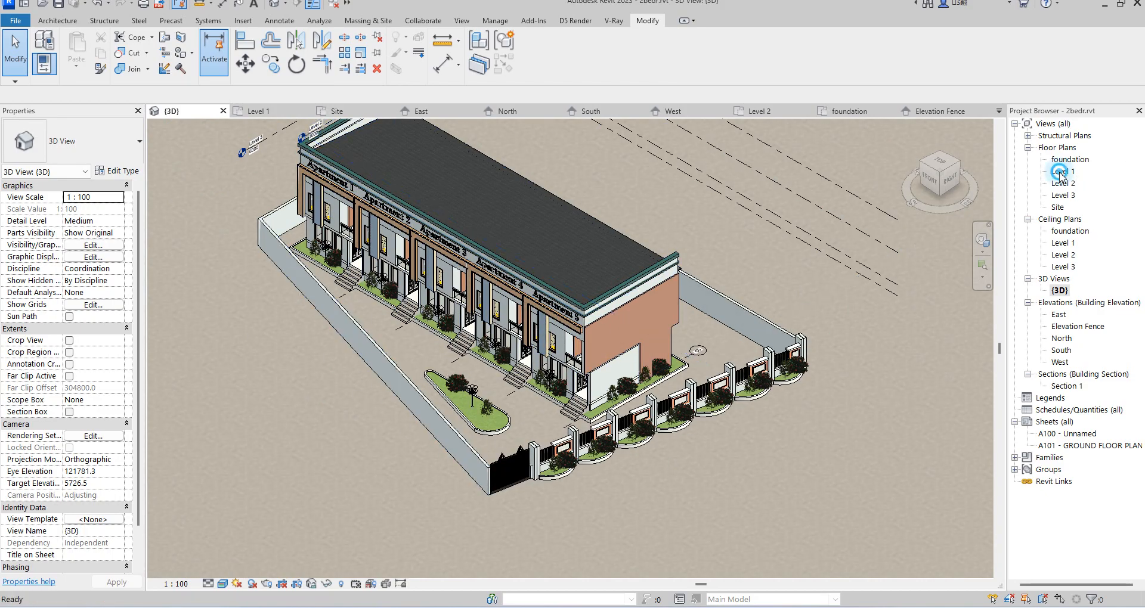
scroll(281, 285, "up", 3)
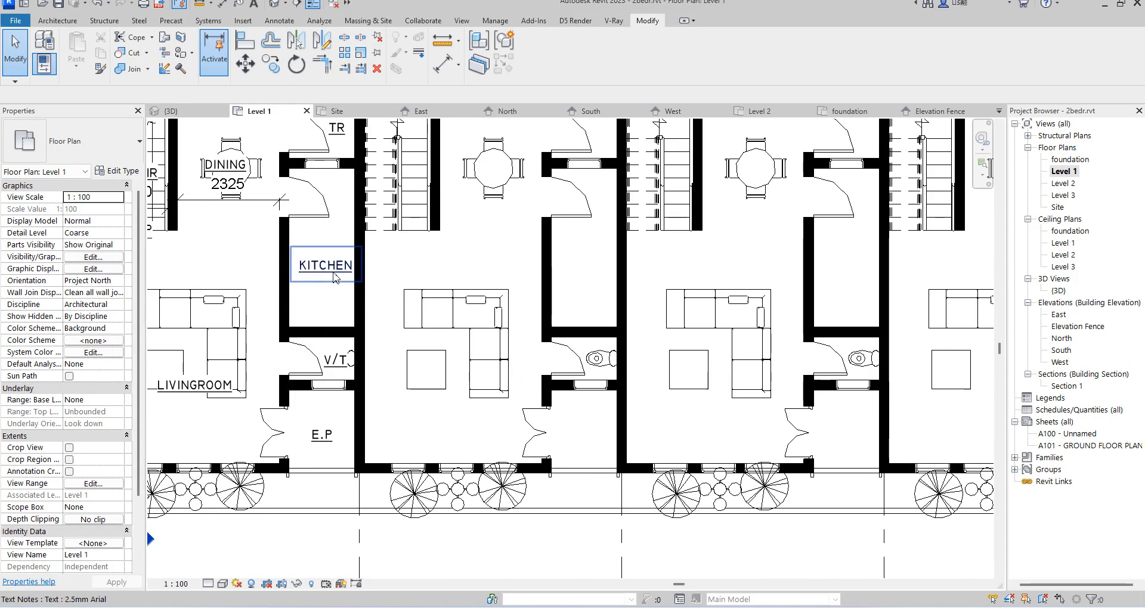
scroll(322, 316, "down", 4)
scroll(369, 351, "up", 3)
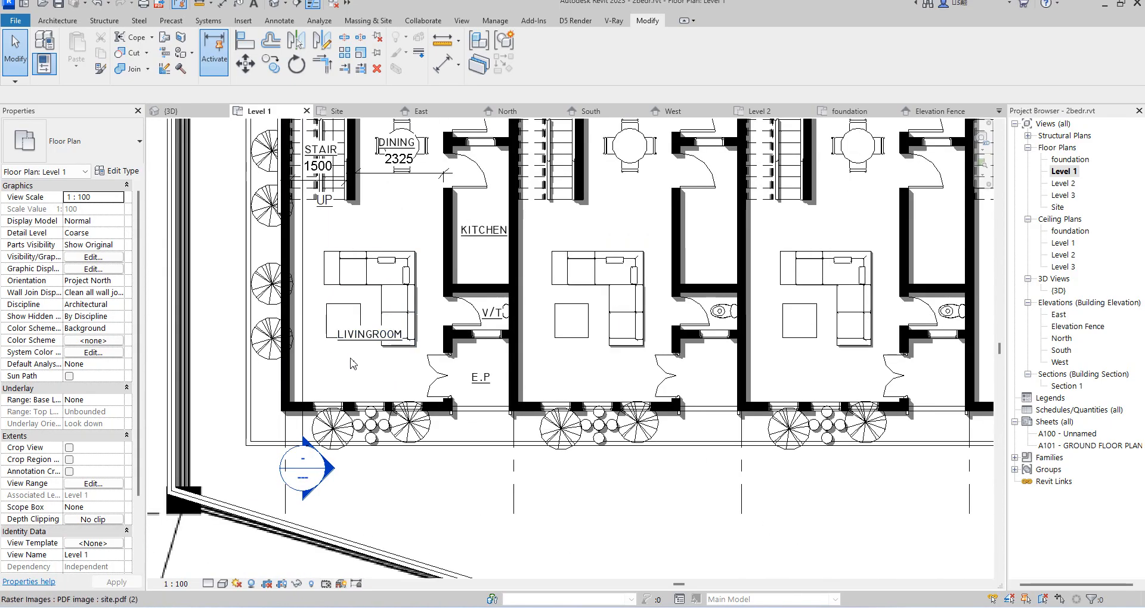
left_click(353, 355)
scroll(486, 418, "up", 2)
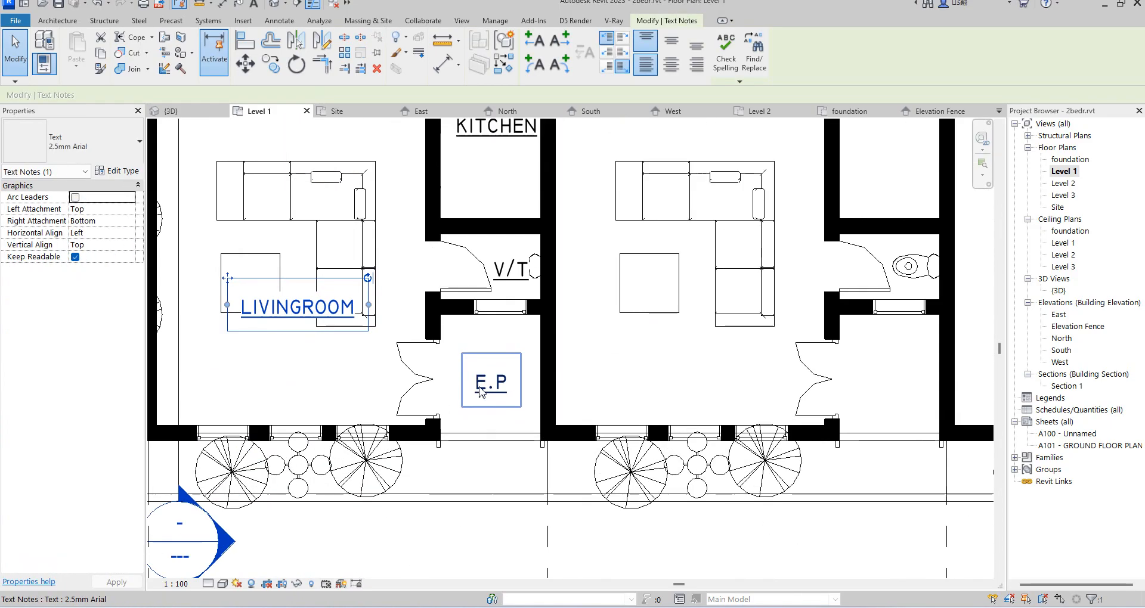
scroll(490, 408, "up", 2)
scroll(490, 408, "down", 2)
scroll(491, 393, "up", 2)
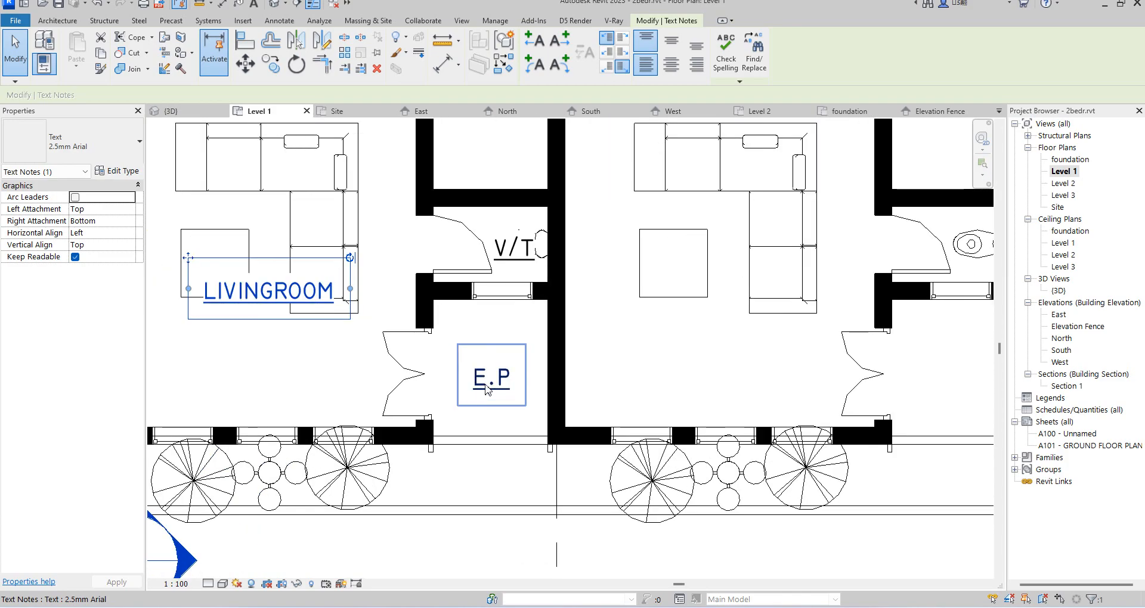
left_click(491, 385)
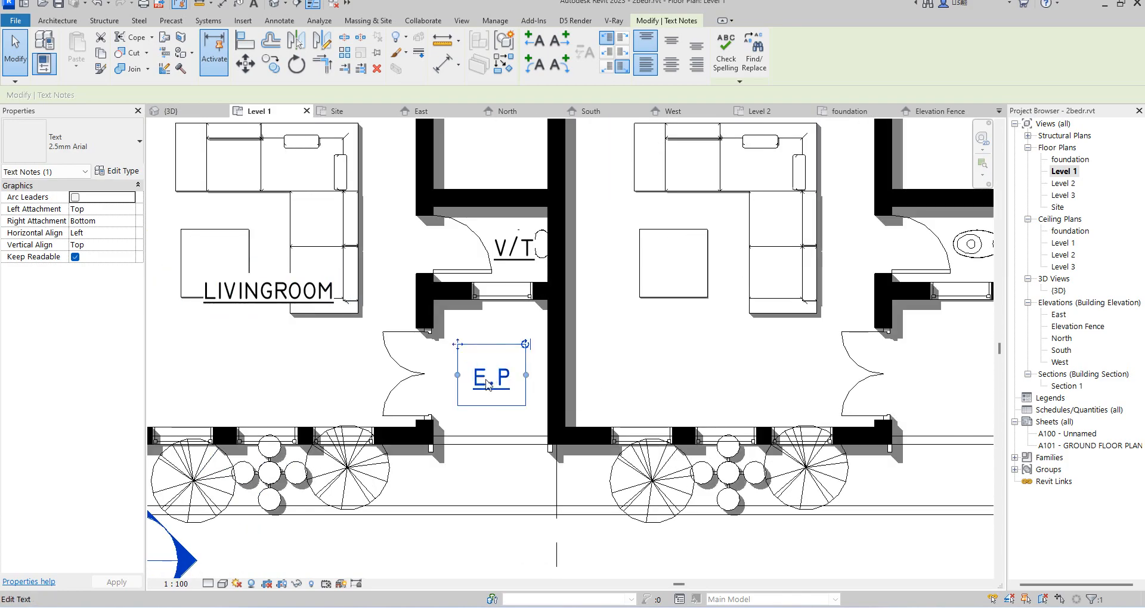
double_click(489, 384)
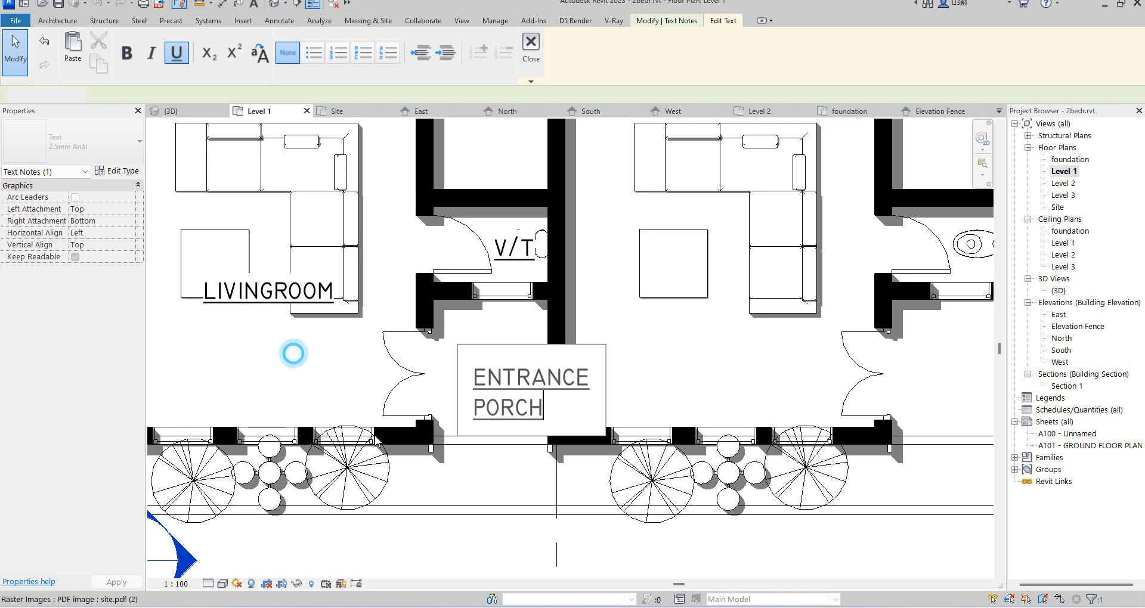
left_click(293, 355)
scroll(464, 410, "down", 2)
left_click_drag(462, 364, 434, 347)
Set the text size of the room labels' 2.5mm Arial type to 2.05 mm
scroll(471, 417, "down", 2)
scroll(492, 309, "up", 1)
left_click(492, 309)
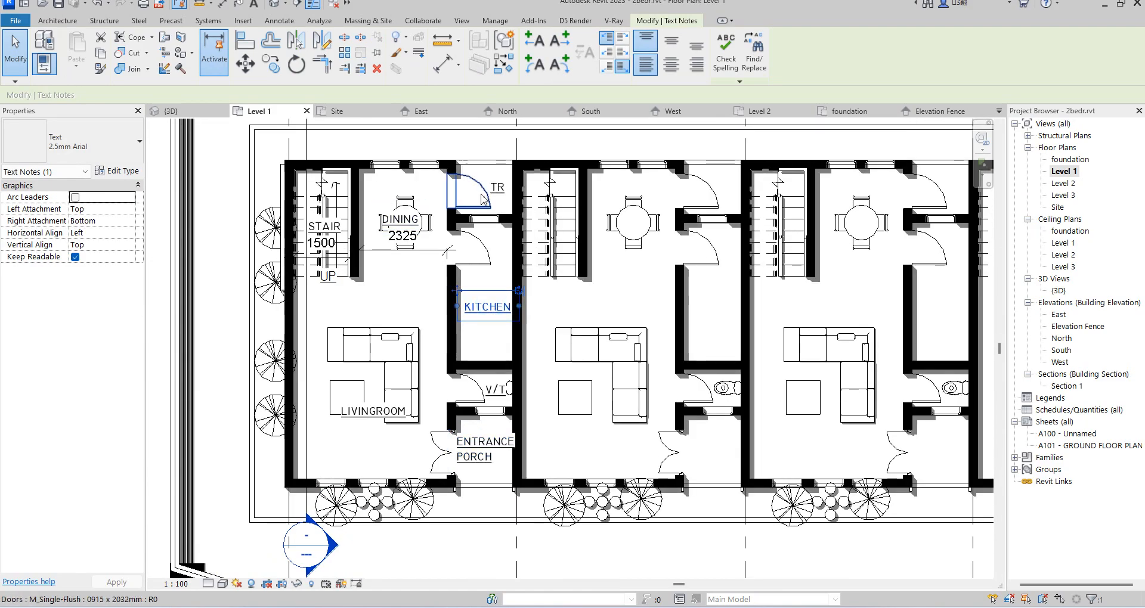
scroll(460, 194, "up", 4)
scroll(457, 289, "down", 2)
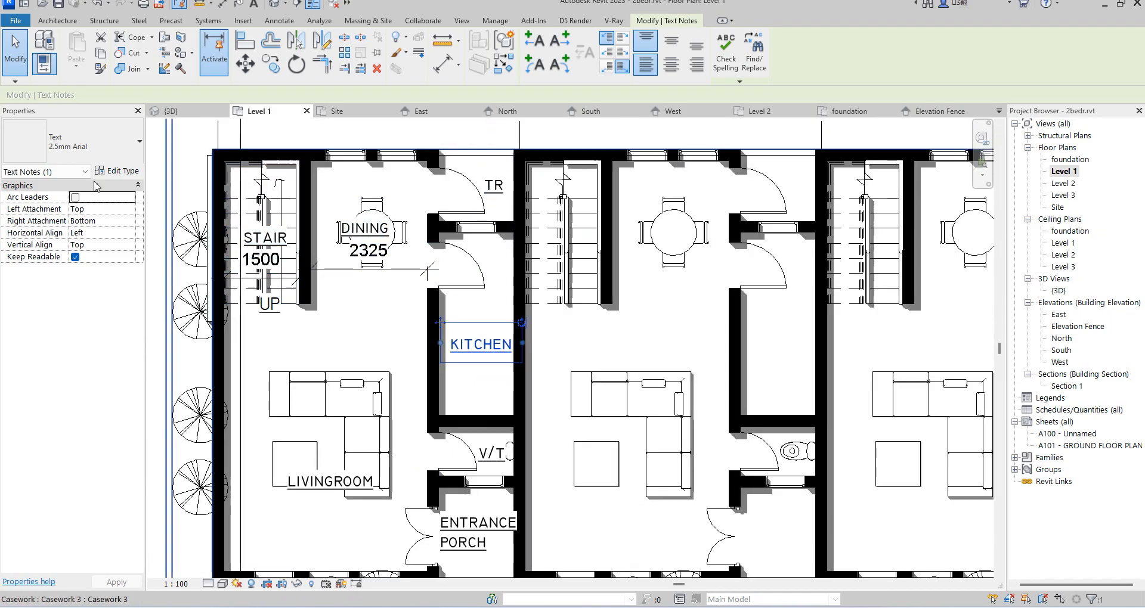
left_click(119, 171)
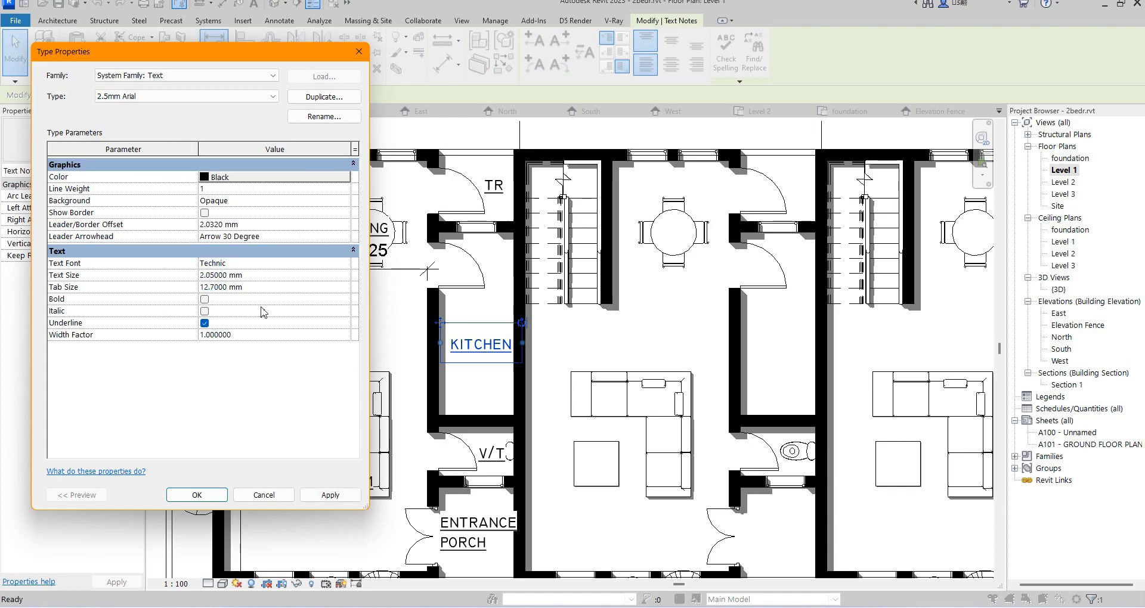
left_click(197, 495)
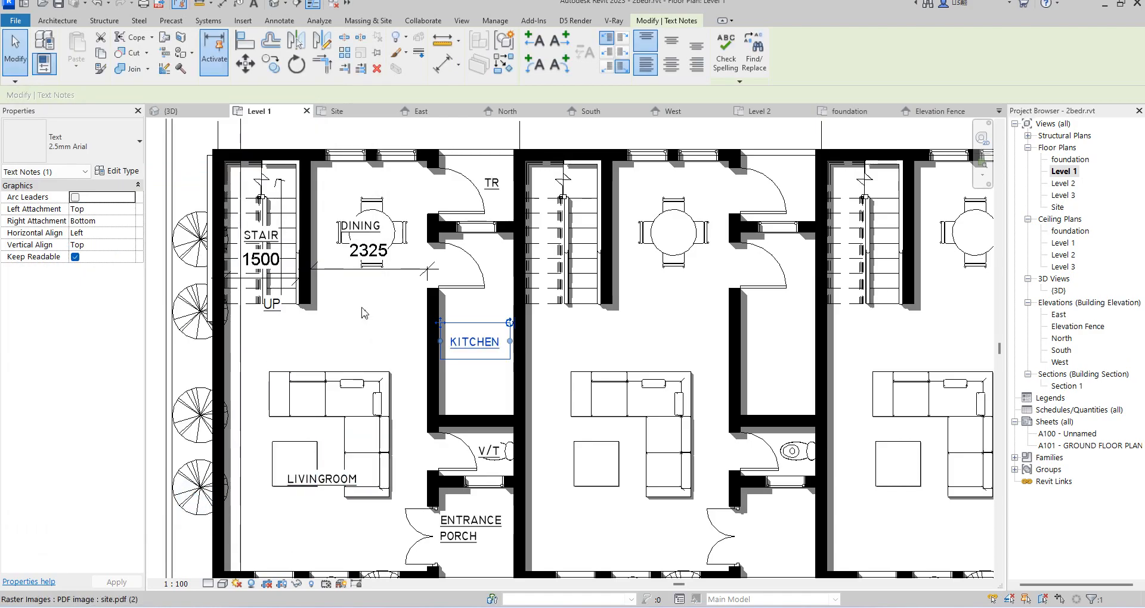
Hide the site.pdf image underlay in the Level 1 floor plan
left_click(354, 329)
scroll(354, 328, "down", 5)
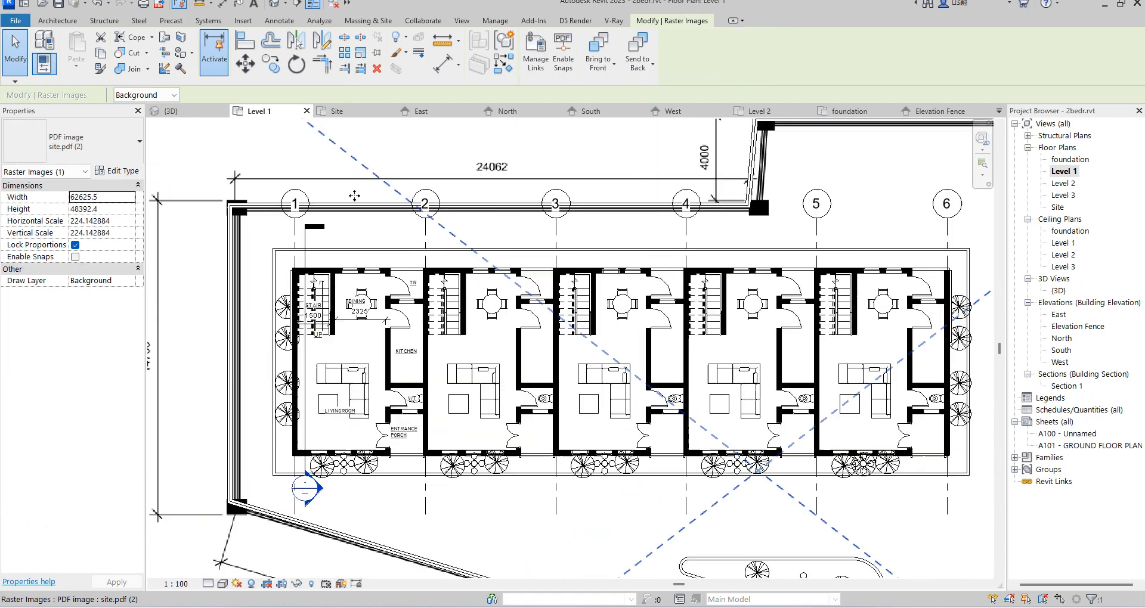
scroll(354, 196, "down", 2)
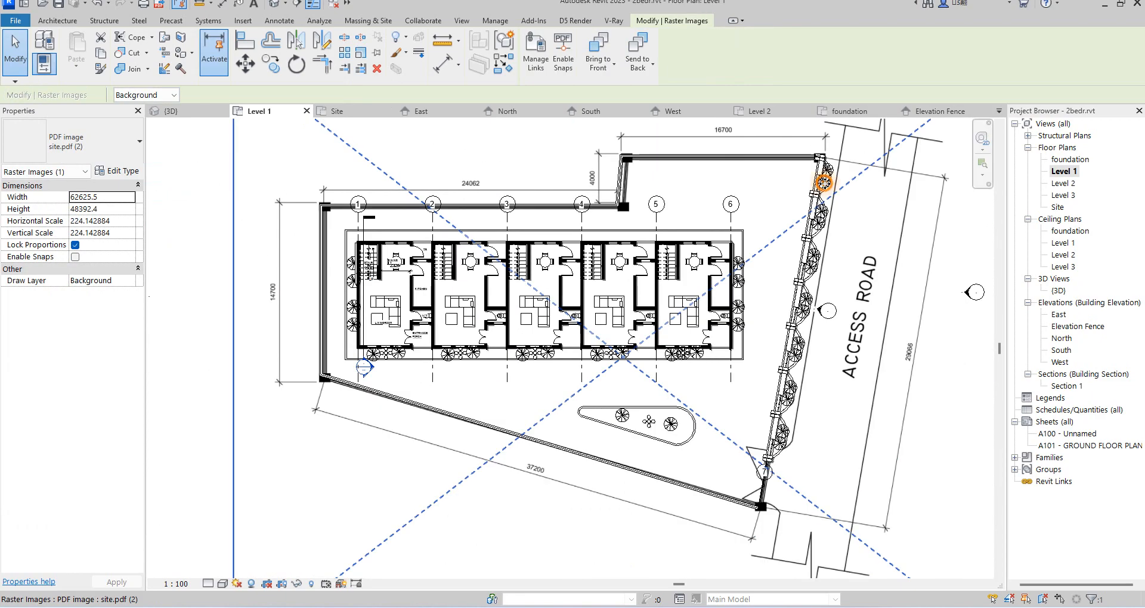
right_click(823, 183)
mouse_move(972, 260)
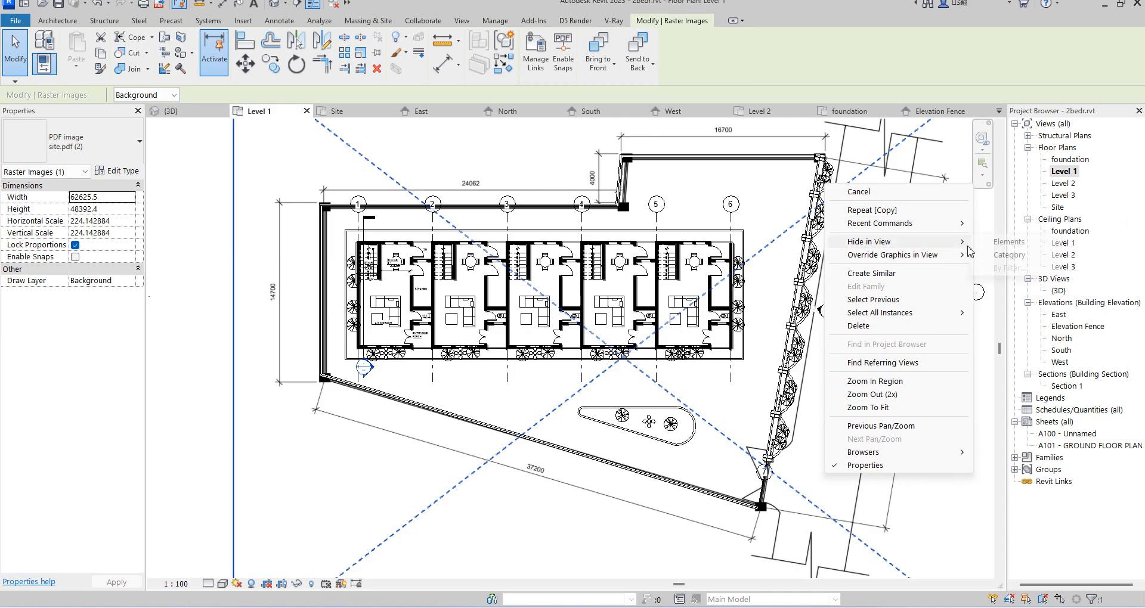
left_click(993, 244)
scroll(414, 386, "down", 4)
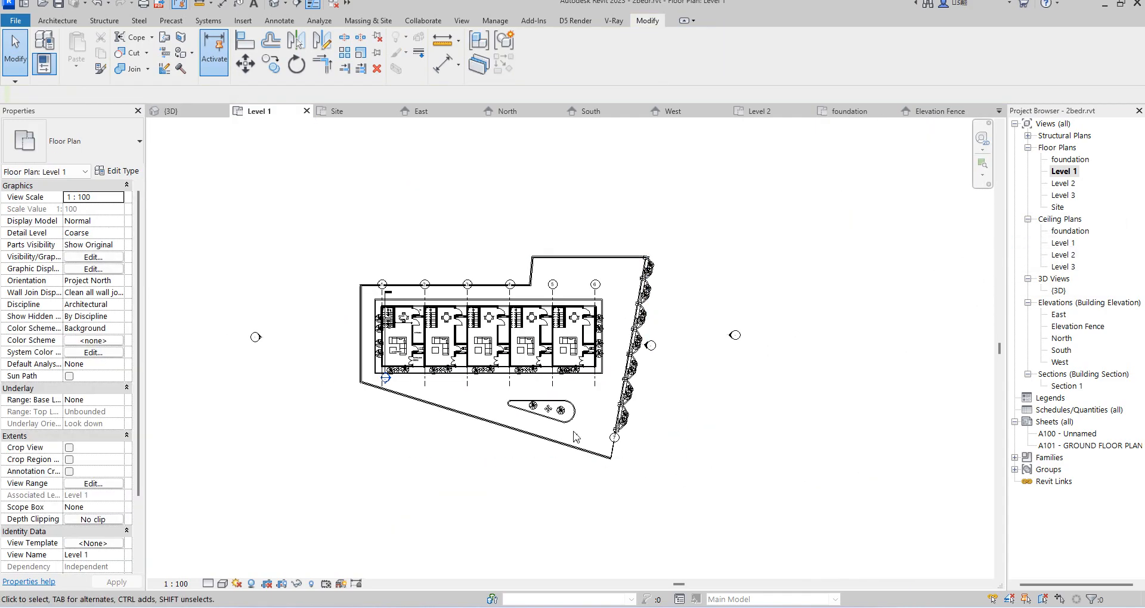
Add an aligned dimension across the first apartment's living room, from the outer wall's inner face to the kitchen wall
scroll(575, 434, "up", 3)
scroll(186, 303, "up", 5)
scroll(288, 167, "down", 2)
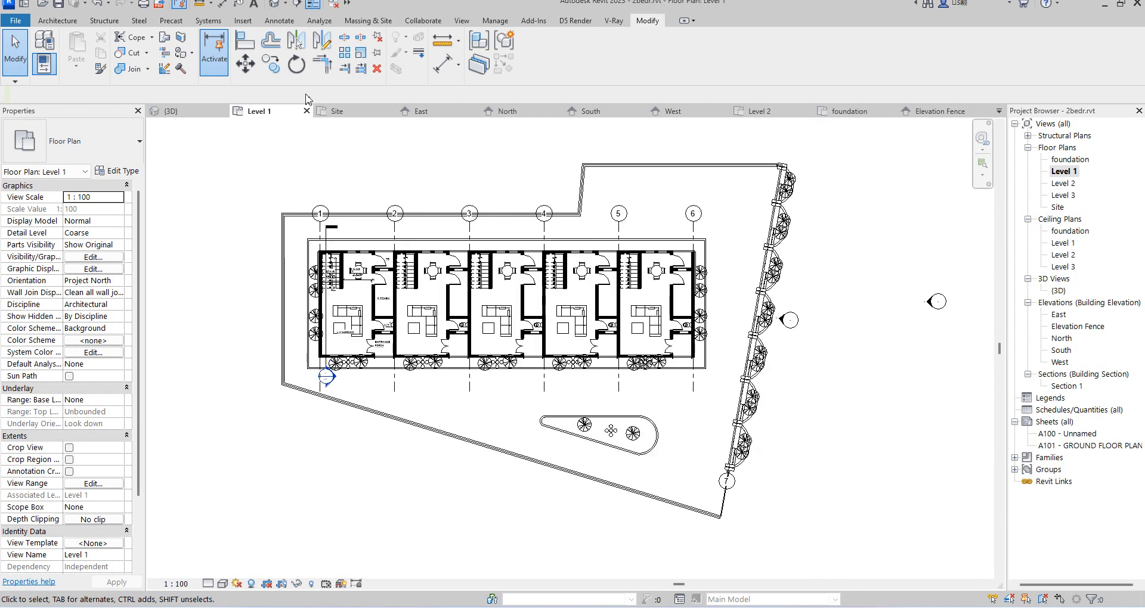
left_click(437, 65)
scroll(310, 251, "up", 6)
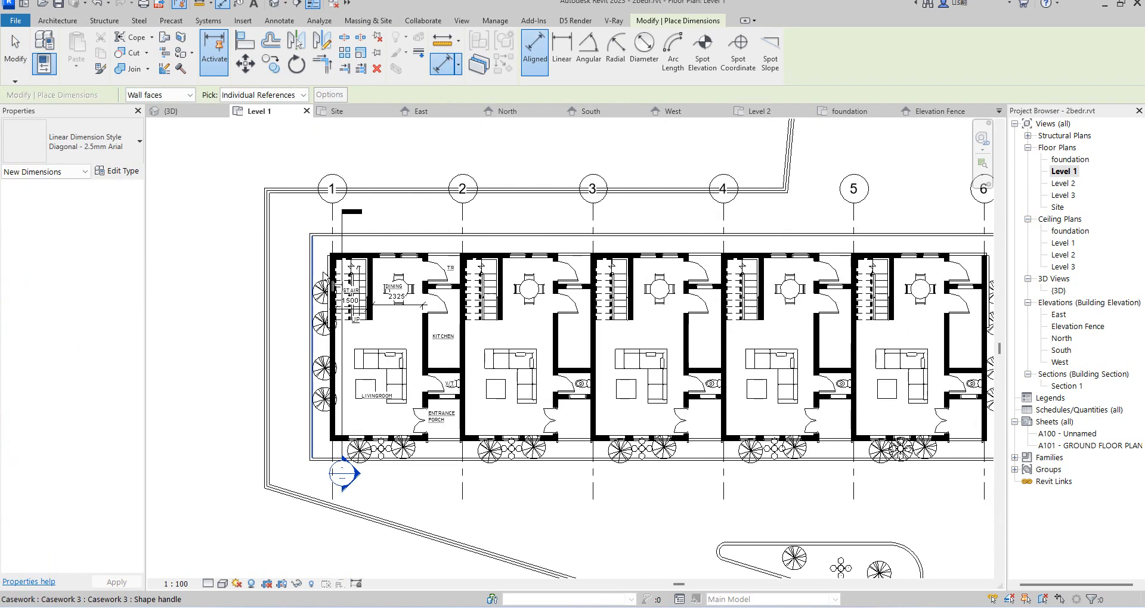
left_click(320, 376)
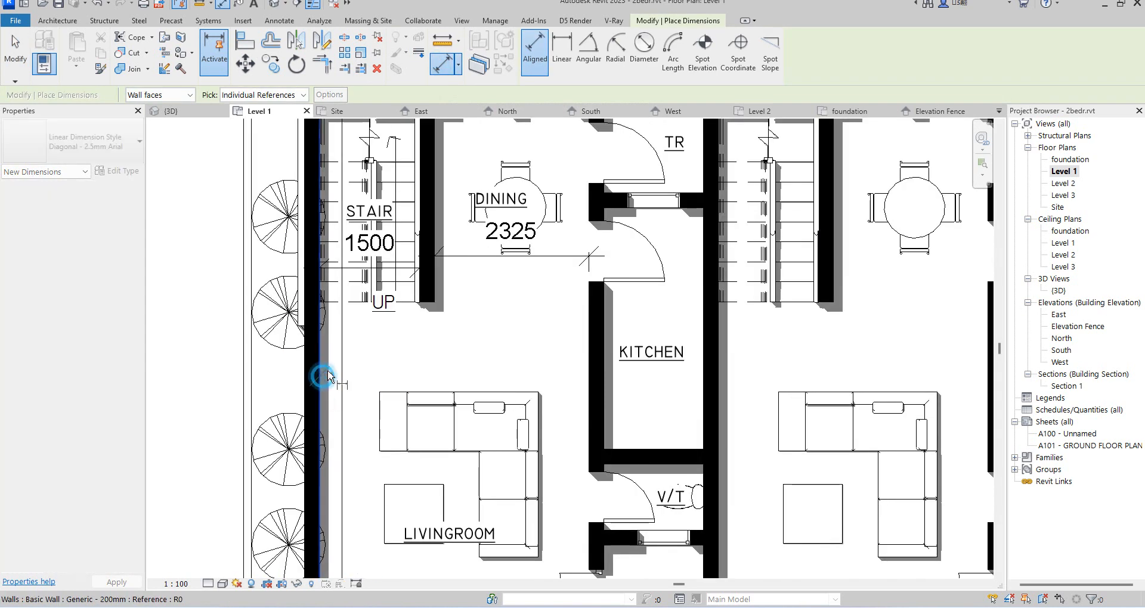
left_click(589, 356)
scroll(398, 362, "up", 2)
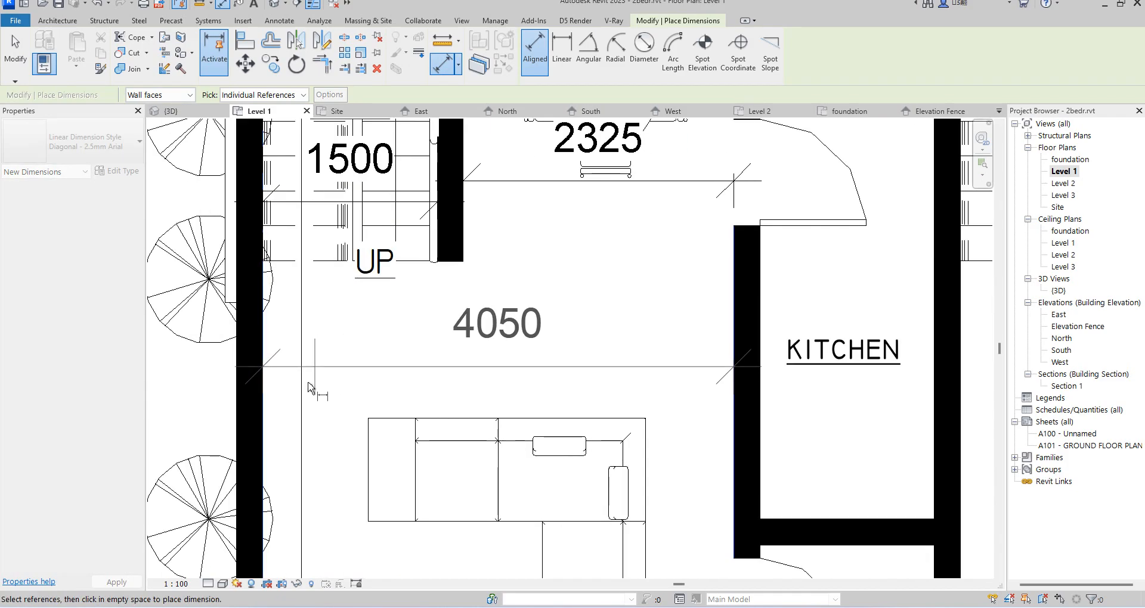
left_click(308, 385)
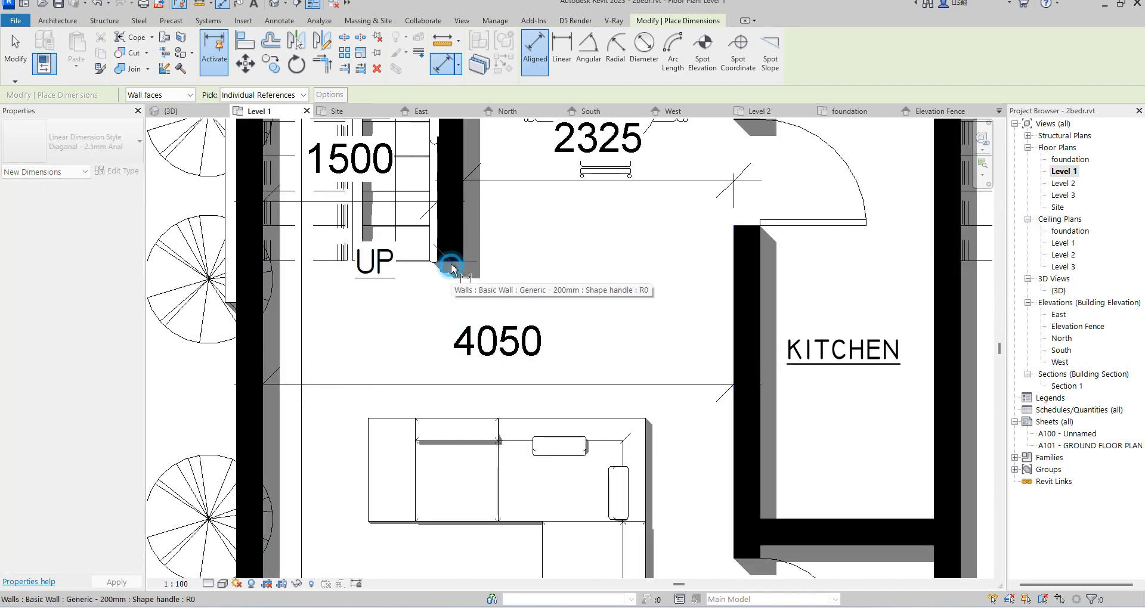
Dimension the first apartment's living room length from the end of the stair wall to the front wall's inner face
scroll(417, 387, "down", 3)
scroll(438, 503, "up", 2)
scroll(438, 503, "up", 1)
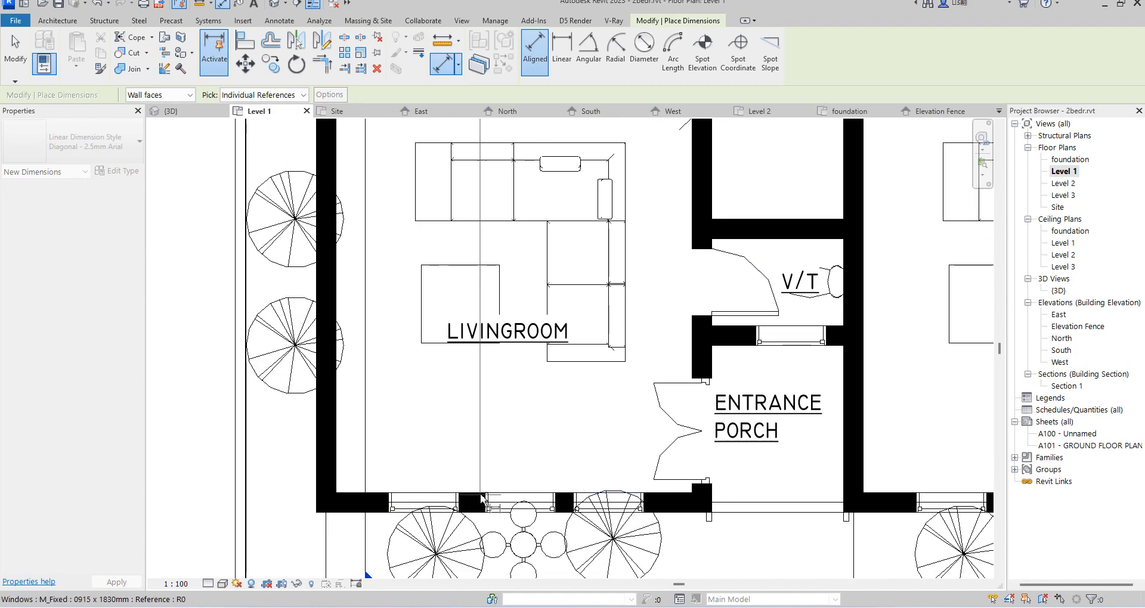
left_click(468, 498)
left_click(428, 398)
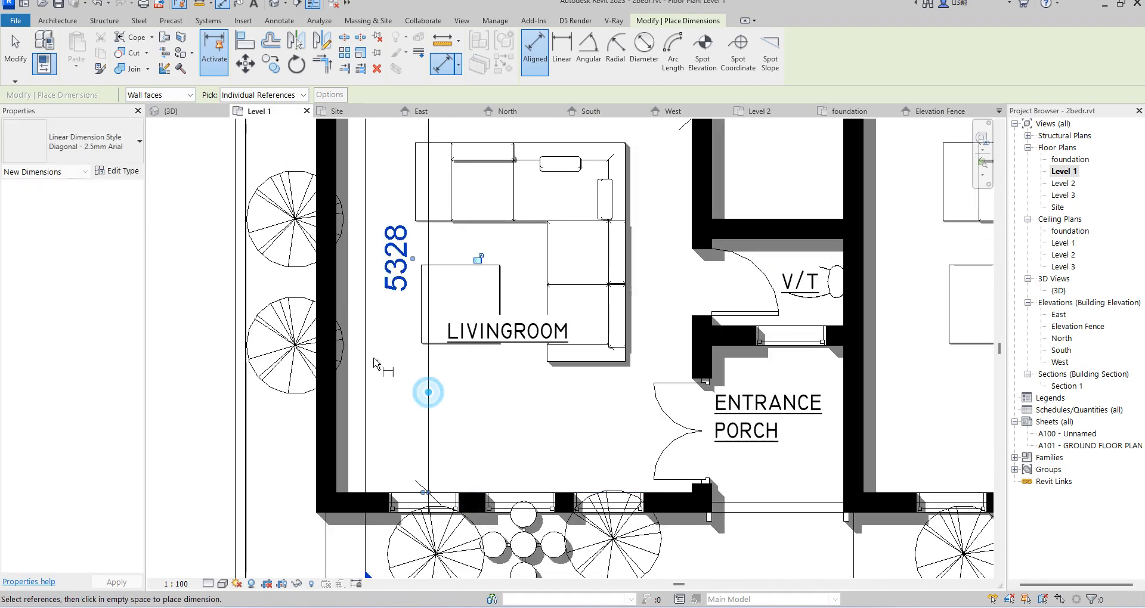
Dimension the depth of the first apartment's V/T room between its two inner wall faces, placing it beside the toilet
scroll(374, 396, "down", 2)
scroll(555, 391, "up", 2)
scroll(555, 391, "up", 2)
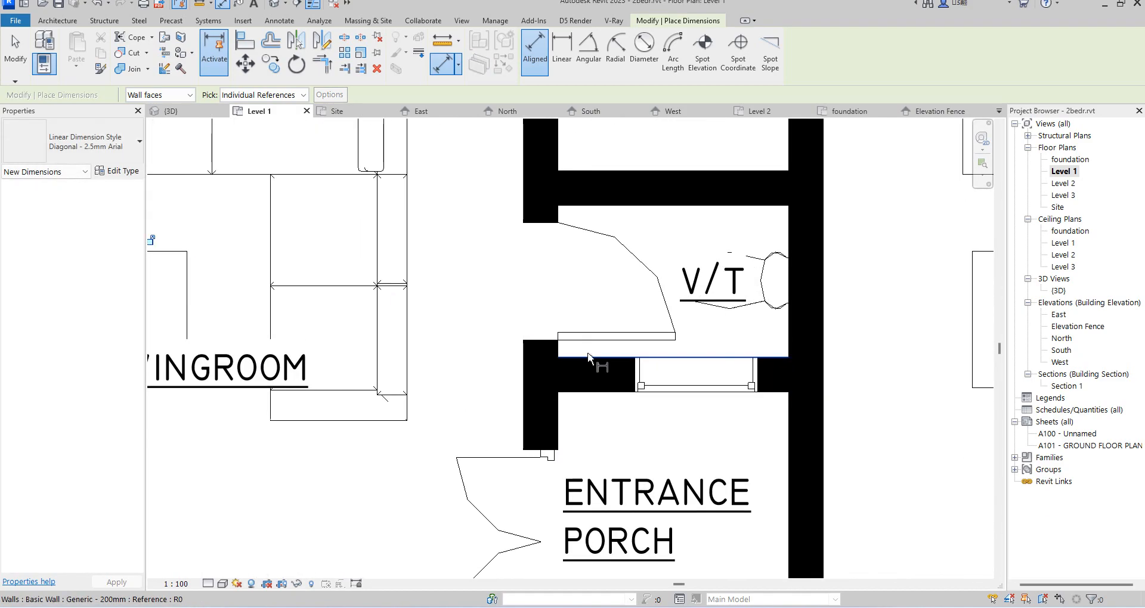
left_click(766, 361)
left_click(709, 206)
scroll(734, 213, "up", 2)
left_click(752, 218)
scroll(740, 250, "down", 2)
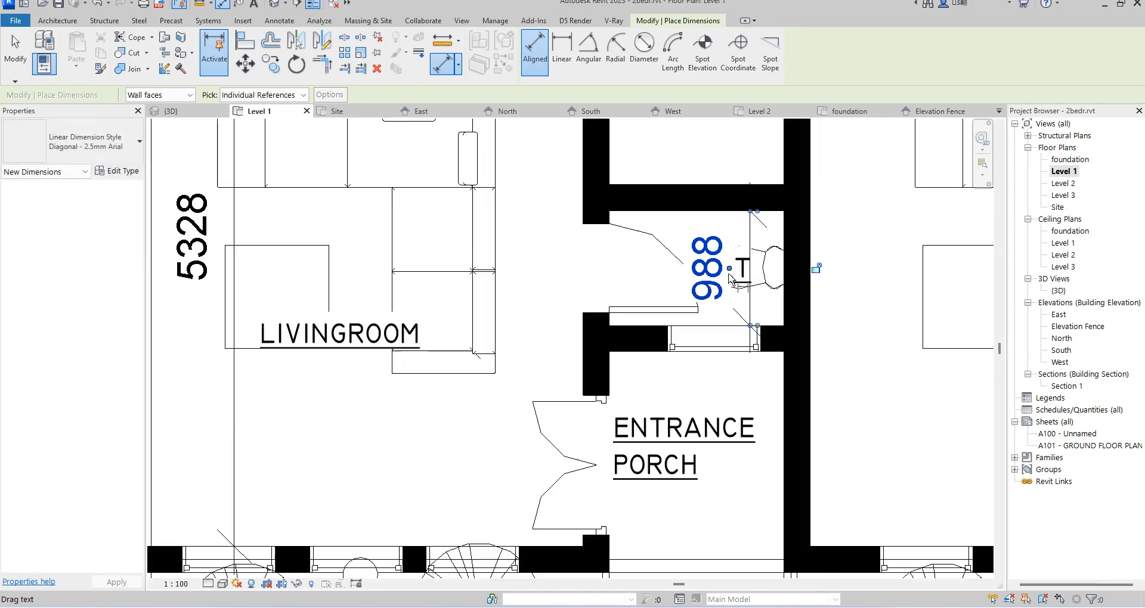
Dimension the entrance porch's depth from the V/T wall to the porch's front edge, placing it near the party wall
scroll(644, 352, "up", 2)
left_click(641, 353)
scroll(641, 314, "down", 3)
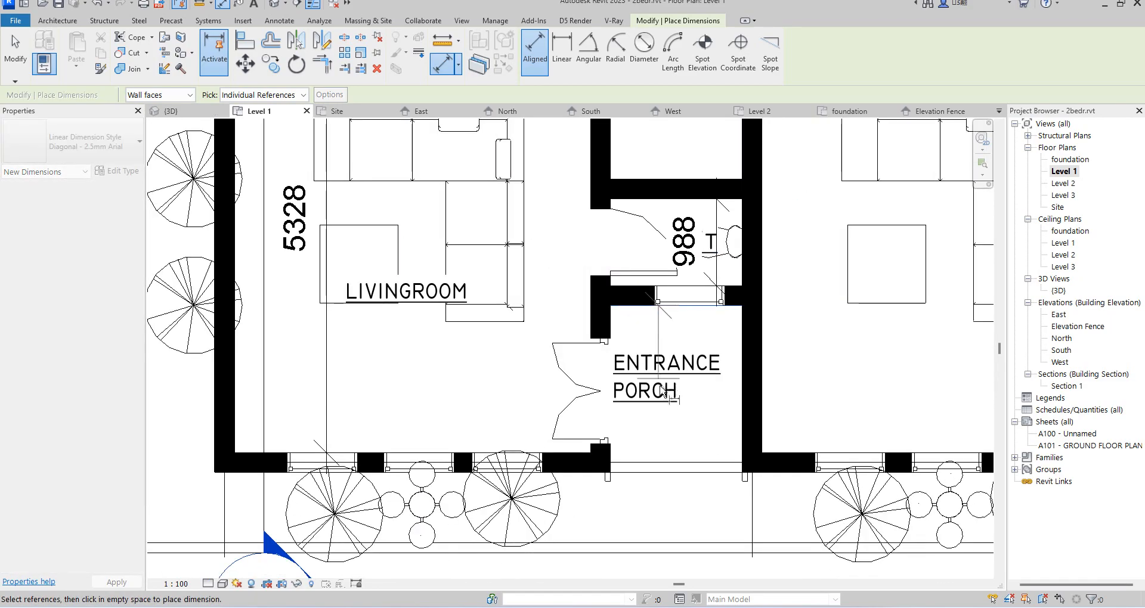
scroll(656, 454, "up", 1)
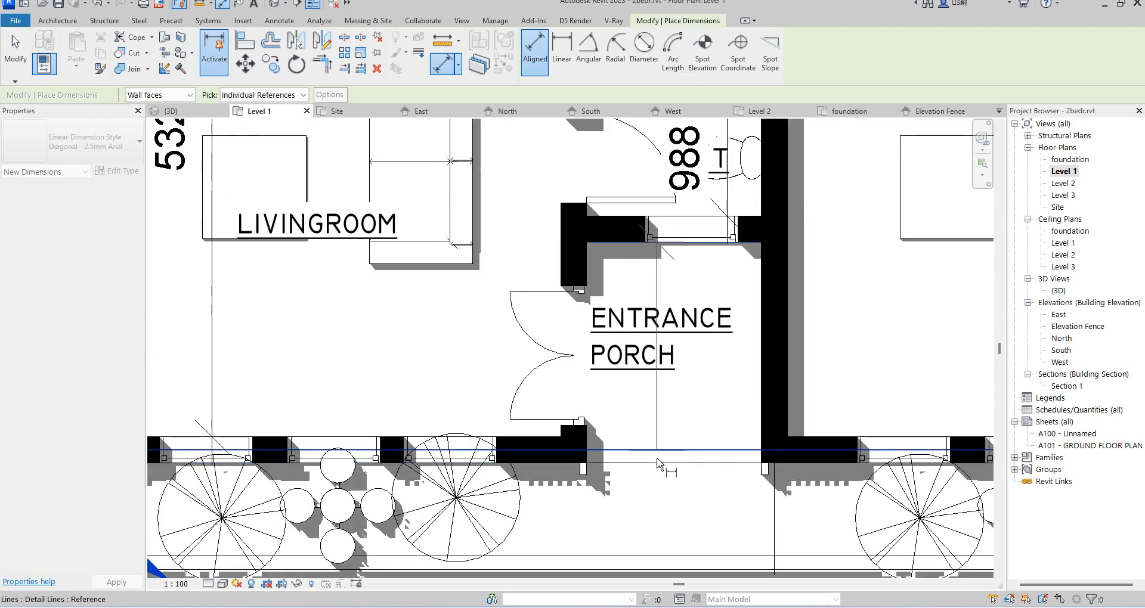
left_click(657, 456)
scroll(710, 423, "up", 3)
scroll(746, 411, "down", 2)
left_click(741, 412)
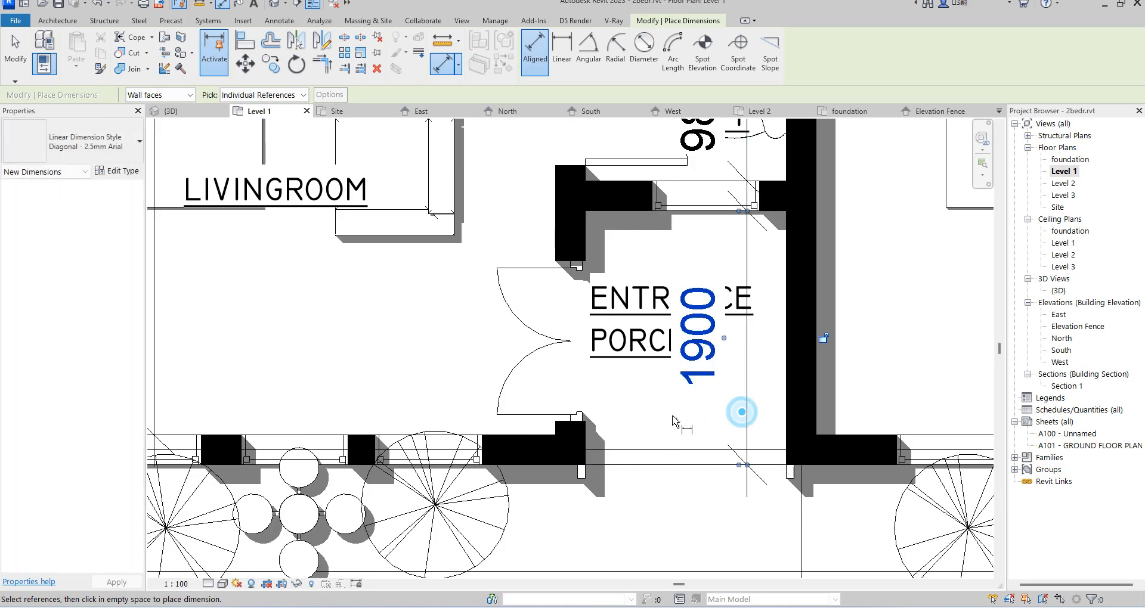
Set the aligned dimension to pick entire walls, with openings referenced by their widths in the auto dimension options
scroll(692, 422, "down", 4)
scroll(635, 200, "up", 3)
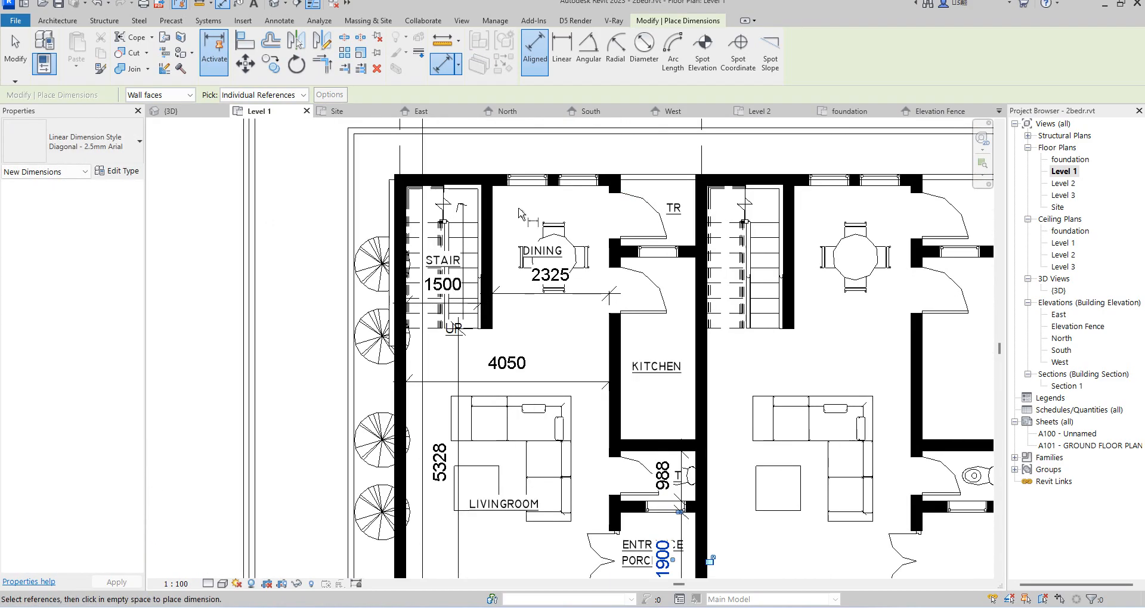
scroll(640, 197, "down", 4)
scroll(537, 293, "up", 2)
scroll(520, 297, "down", 2)
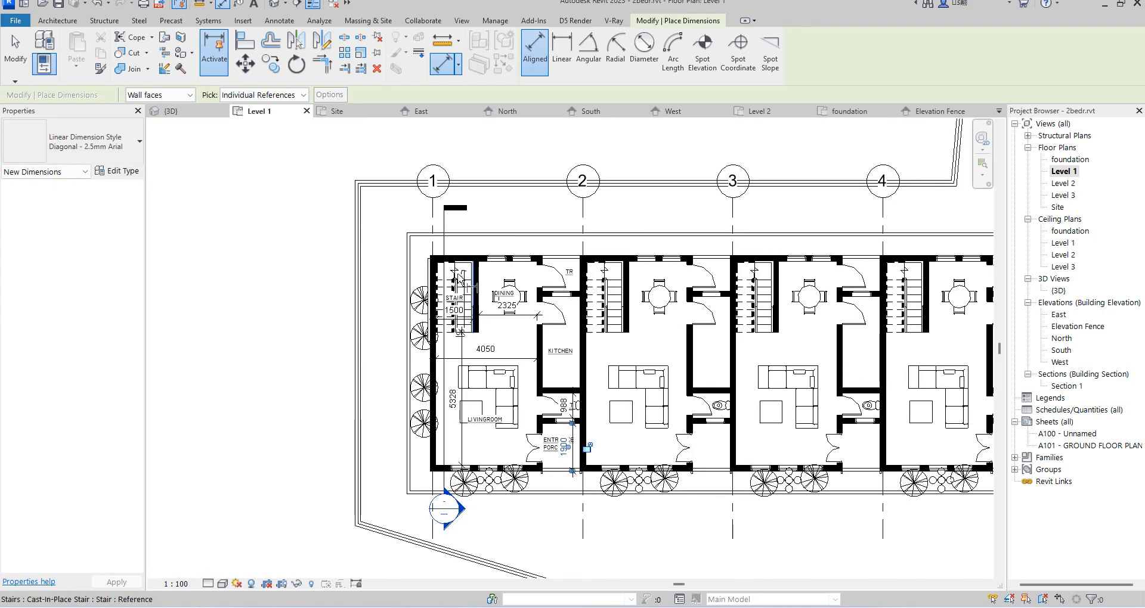
scroll(458, 272, "up", 2)
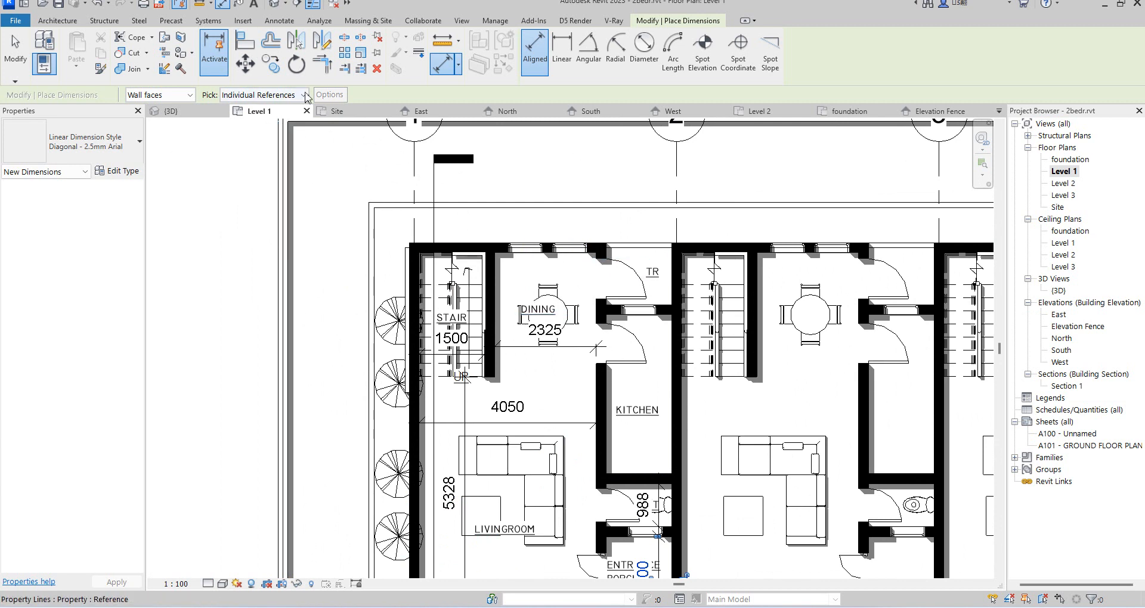
left_click(270, 118)
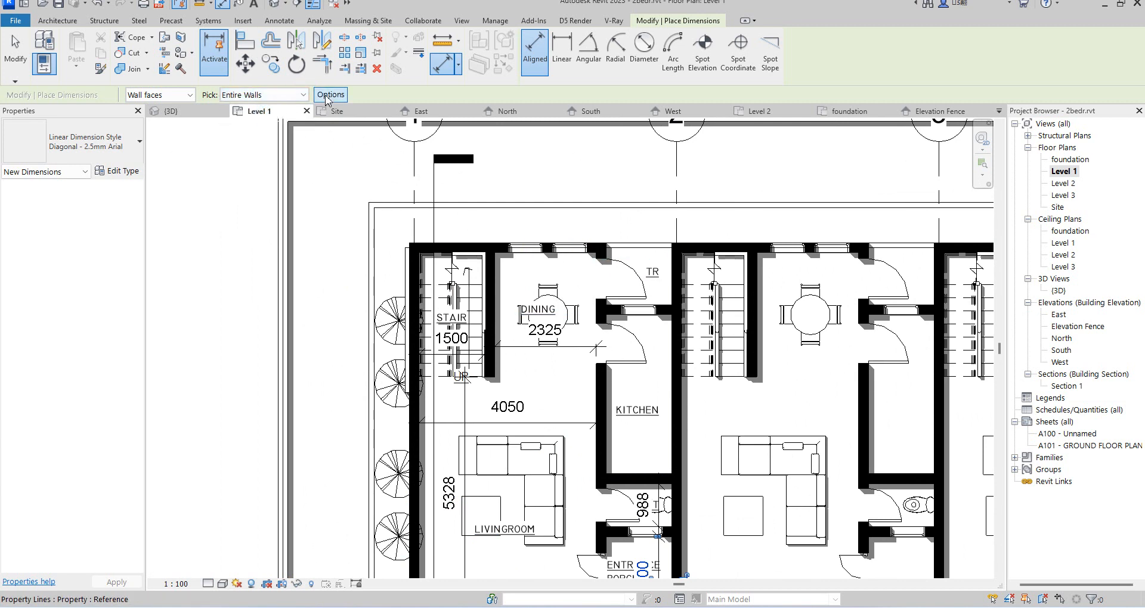
left_click(329, 94)
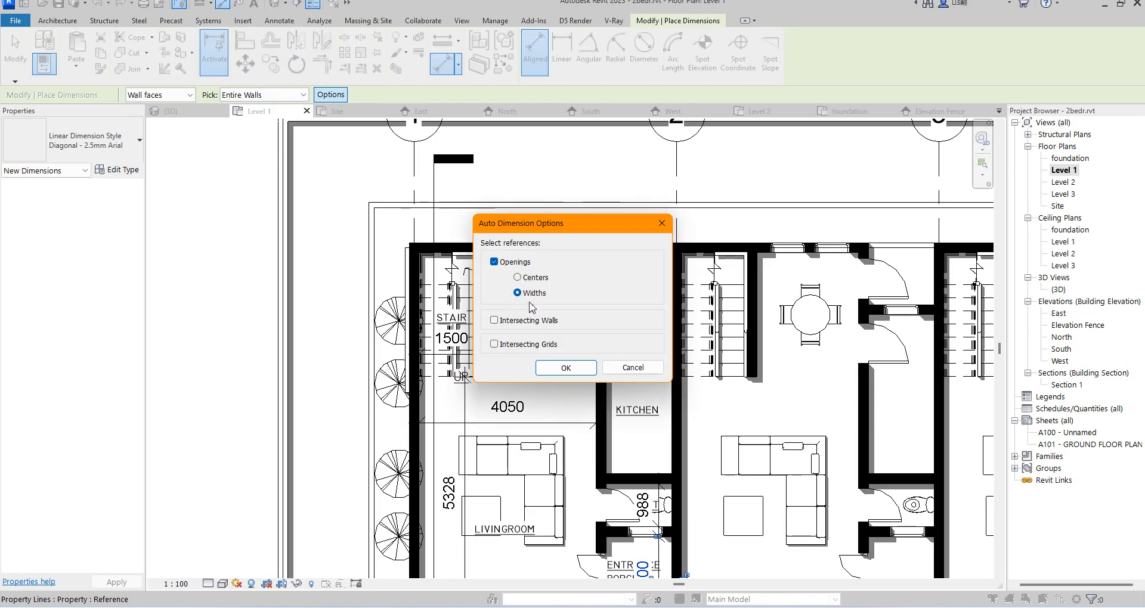
left_click(582, 375)
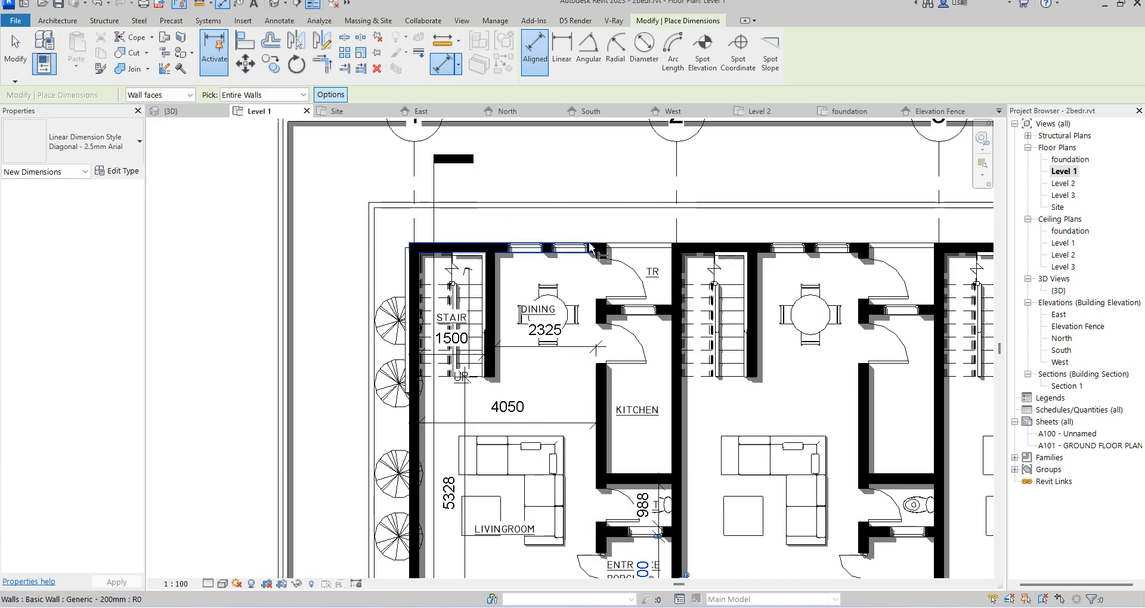
Add opening dimension strings along the rear walls of the first, second and third apartments, placed outside the building
scroll(504, 251, "up", 2)
left_click(505, 249)
scroll(488, 127, "up", 4)
scroll(488, 127, "down", 4)
left_click(480, 148)
left_click(702, 217)
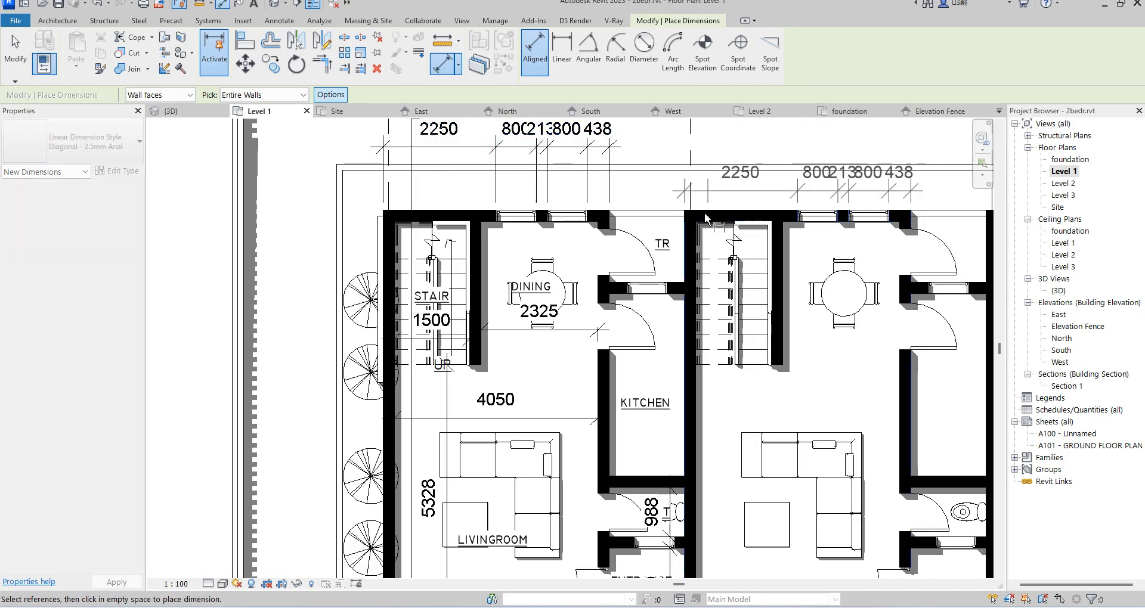
scroll(703, 218, "down", 2)
left_click(712, 180)
left_click(869, 217)
left_click(870, 184)
Continue the rear opening dimension strings along the fourth and fifth apartments' dining walls, in line with the previous ones
scroll(542, 208, "down", 3)
scroll(803, 209, "up", 5)
left_click(756, 227)
left_click(742, 188)
left_click(901, 238)
left_click(893, 179)
Dimension the window openings along the living room front walls of the fourth, fifth and third apartments, placing the strings beyond the planting
scroll(658, 179, "down", 3)
scroll(667, 358, "up", 2)
left_click(667, 356)
left_click(698, 427)
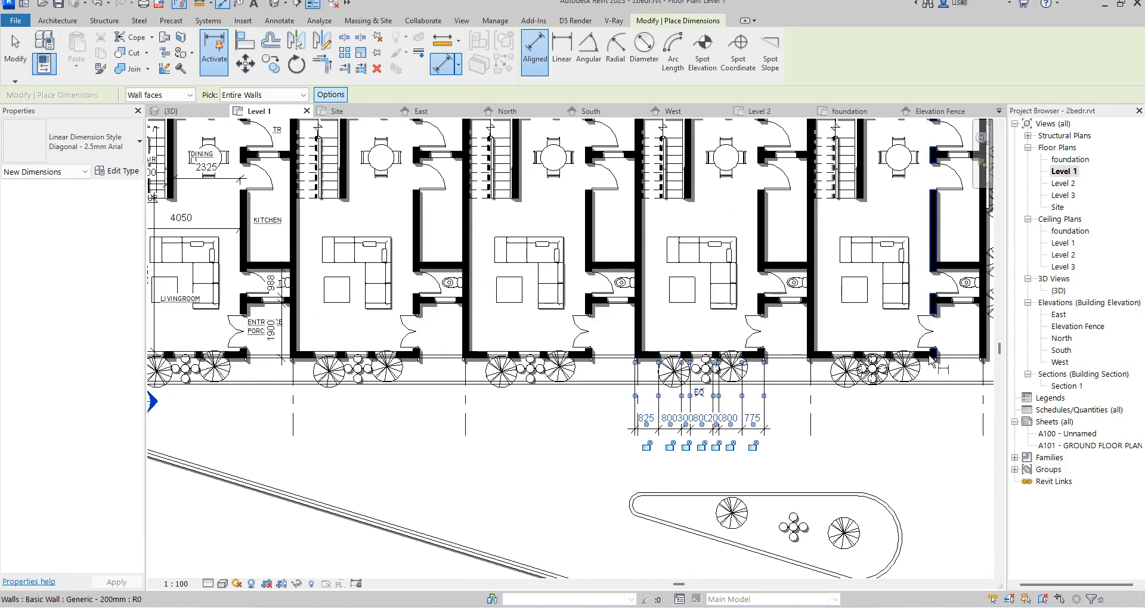
scroll(930, 358, "up", 3)
left_click(933, 353)
left_click(906, 495)
scroll(882, 489, "down", 3)
scroll(520, 378, "up", 3)
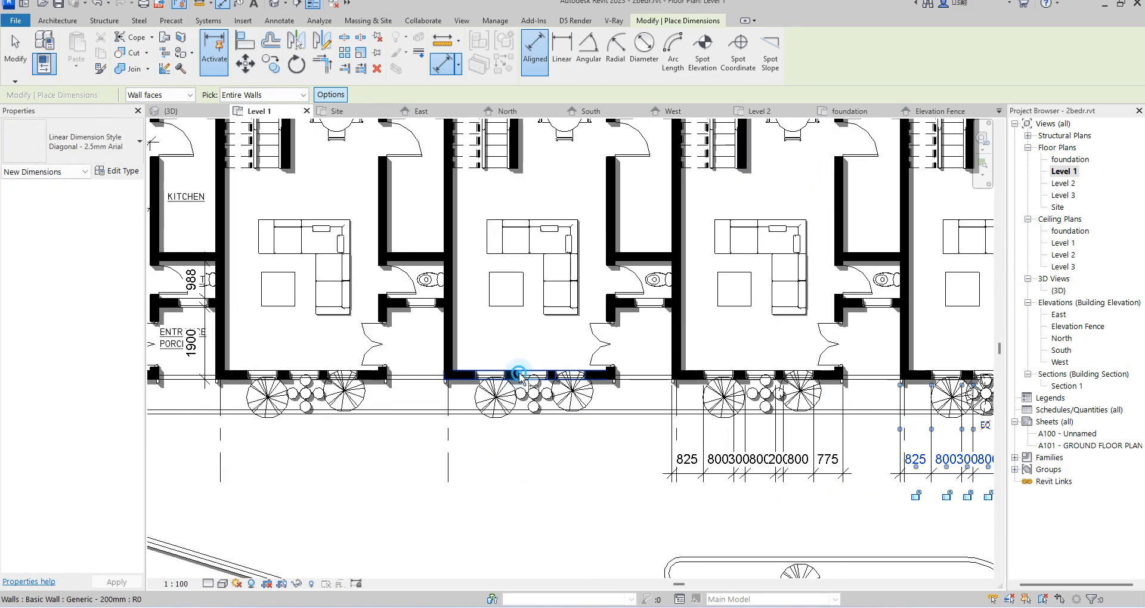
left_click(521, 378)
left_click(520, 469)
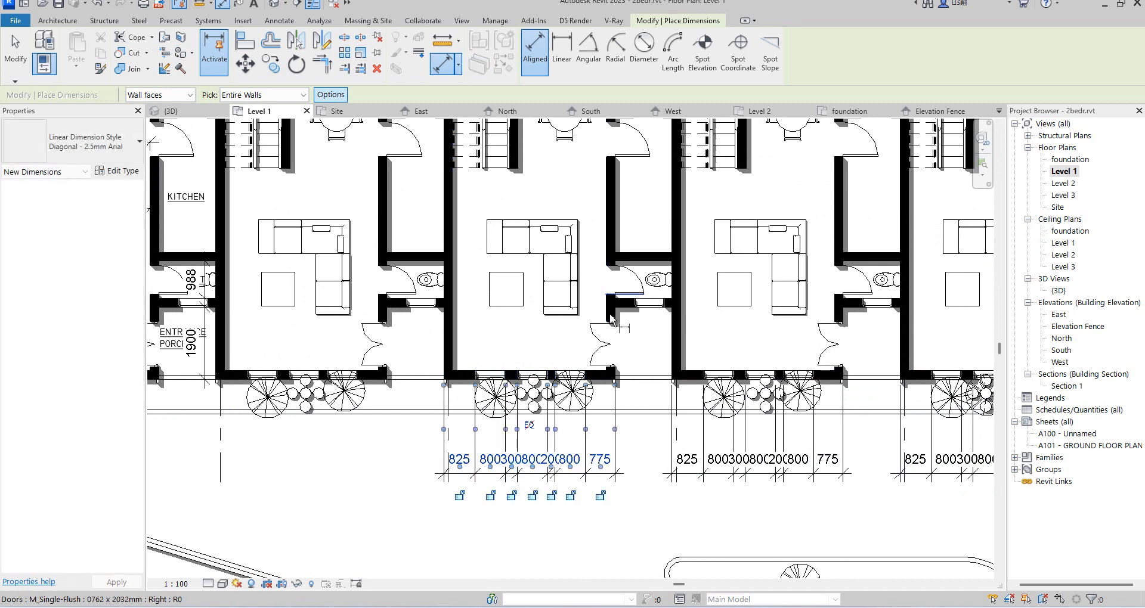
Dimension the porch back walls with their toilet windows in the third, fourth and fifth apartments, aligned with the front dimension row
left_click(629, 306)
left_click(632, 485)
left_click(857, 306)
left_click(868, 477)
scroll(676, 360, "down", 4)
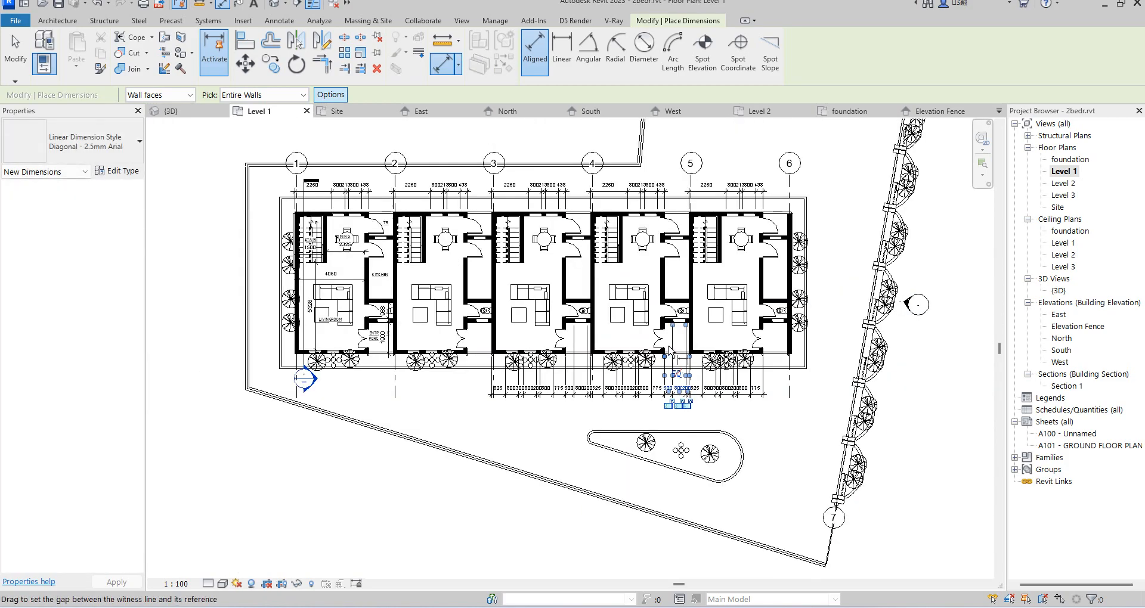
scroll(676, 358, "up", 4)
left_click(874, 307)
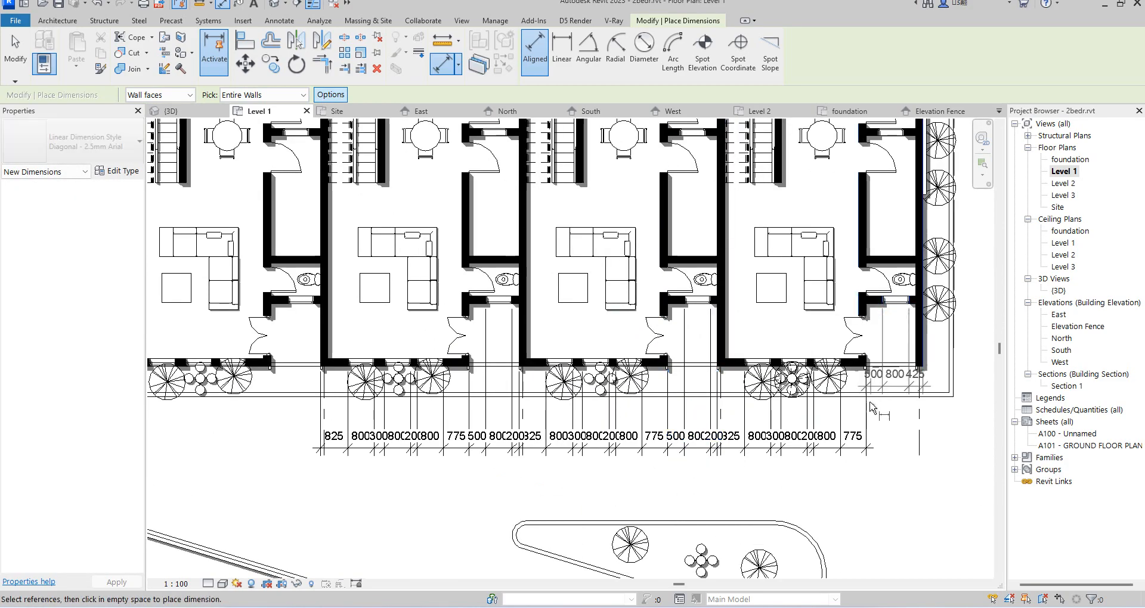
left_click(895, 471)
Add opening dimensions for the second apartment's front wall and porch back wall, aligned with the existing front dimension row
scroll(791, 413, "down", 4)
scroll(517, 427, "up", 5)
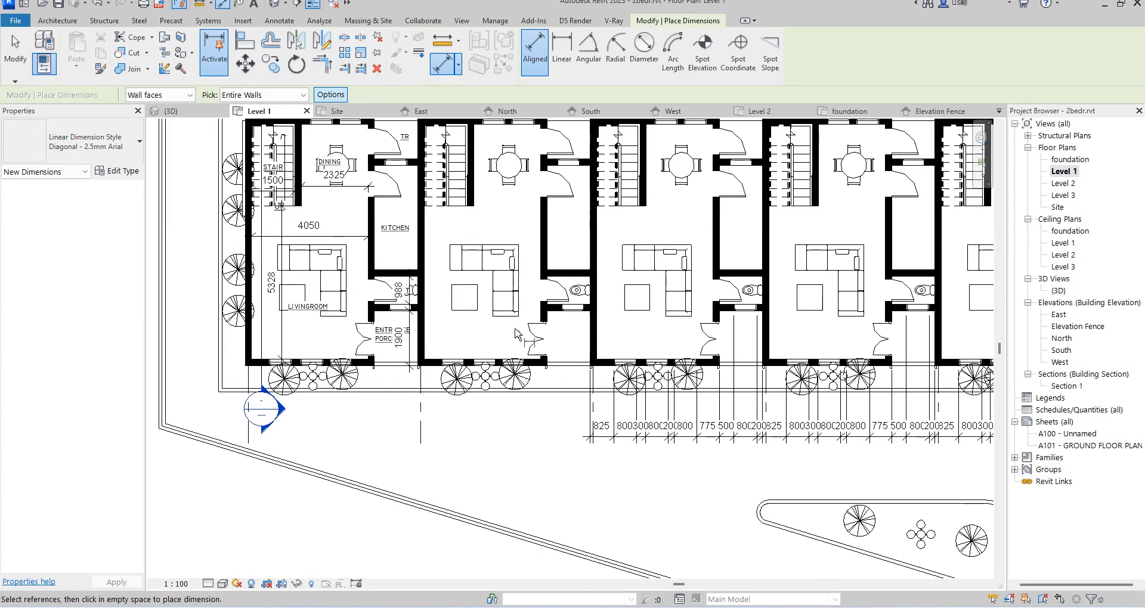
left_click(524, 386)
left_click(548, 518)
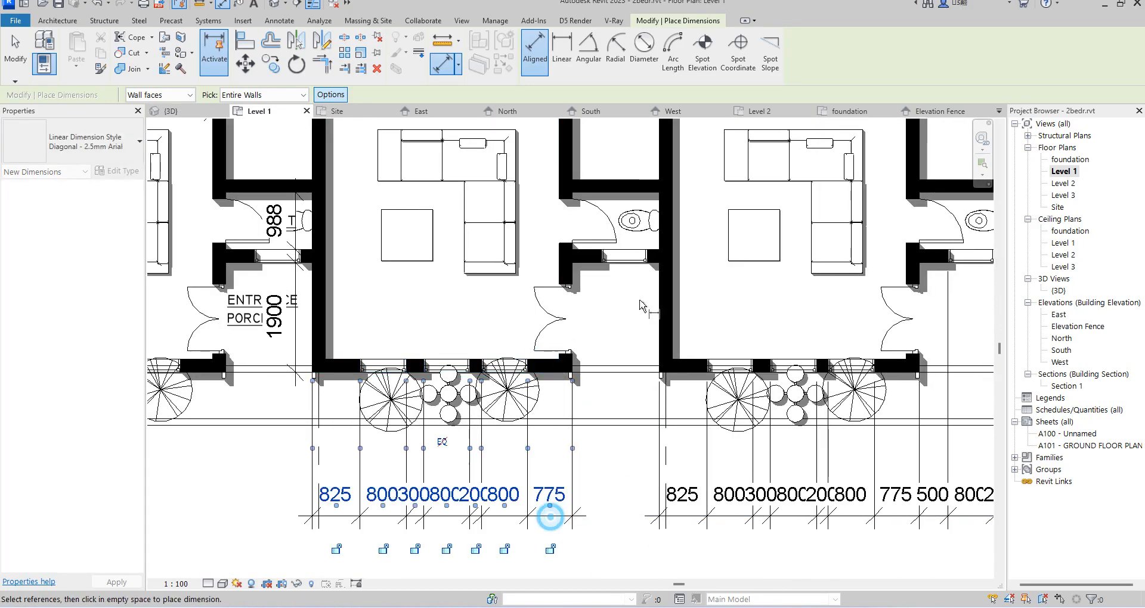
left_click(592, 262)
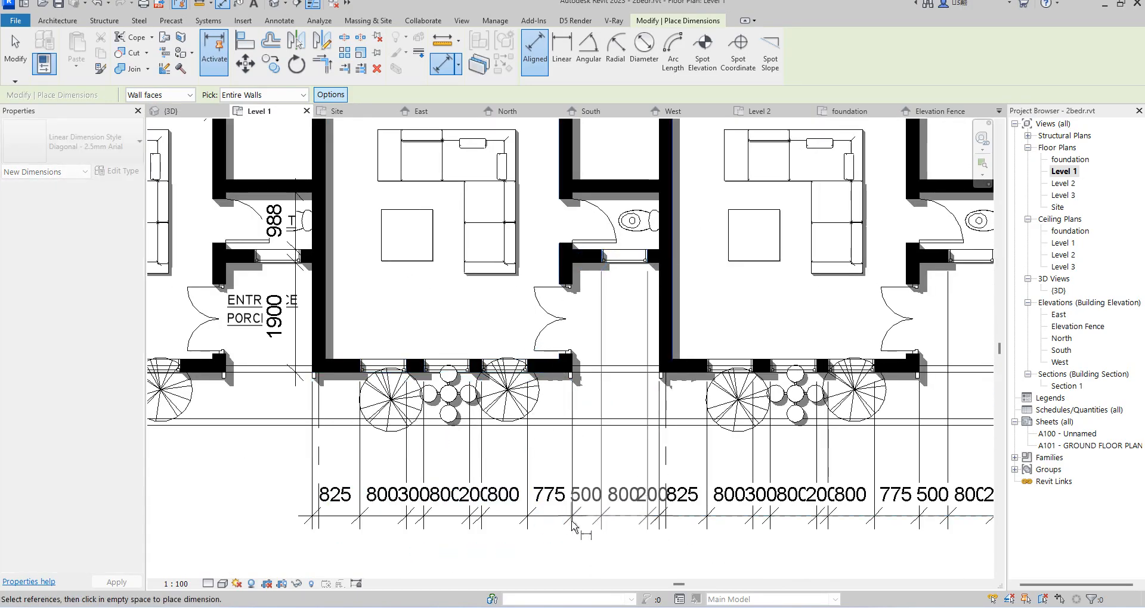
left_click(571, 521)
Complete the front dimension row with the first apartment's porch back wall and living room front wall openings
left_click(236, 255)
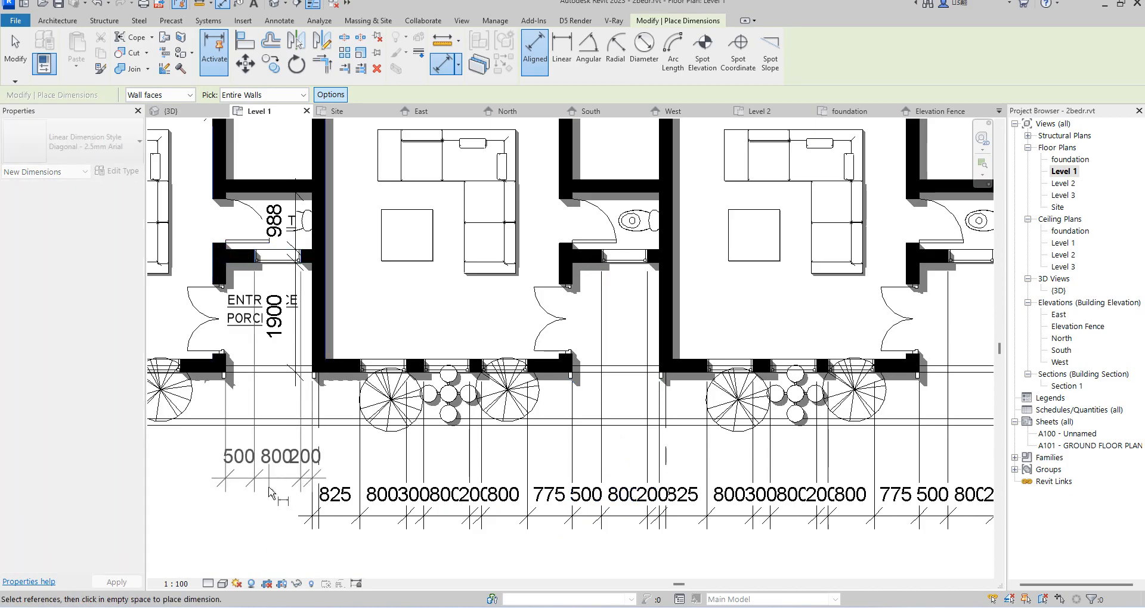
left_click(262, 507)
scroll(289, 349, "down", 3)
scroll(289, 349, "up", 3)
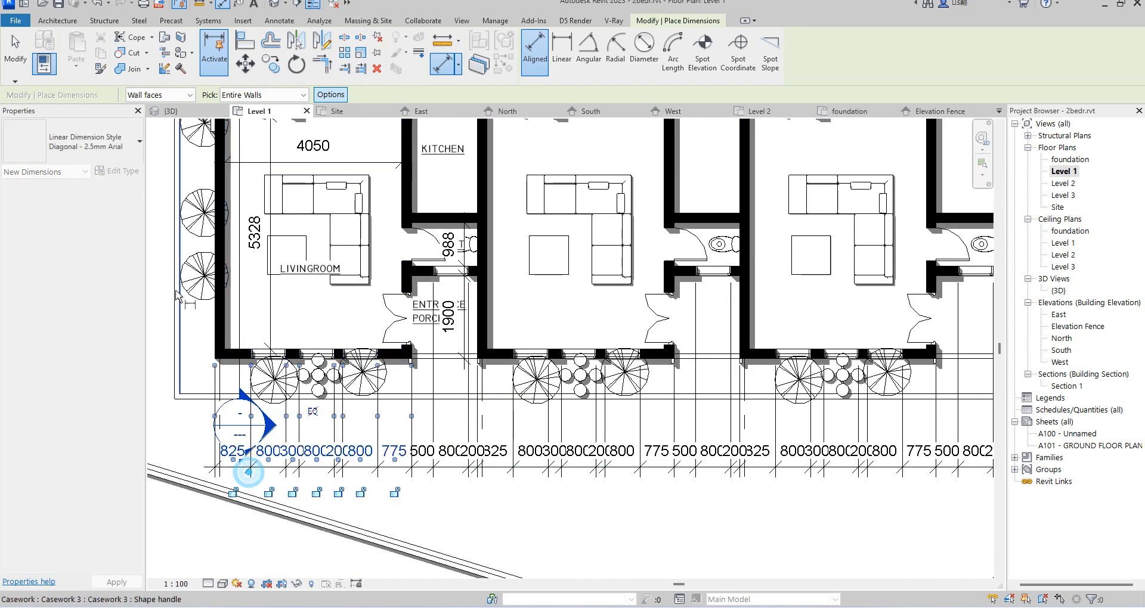
Dimension the full length of the first apartment's outer side wall, placing it outside the side planting
scroll(226, 310, "down", 2)
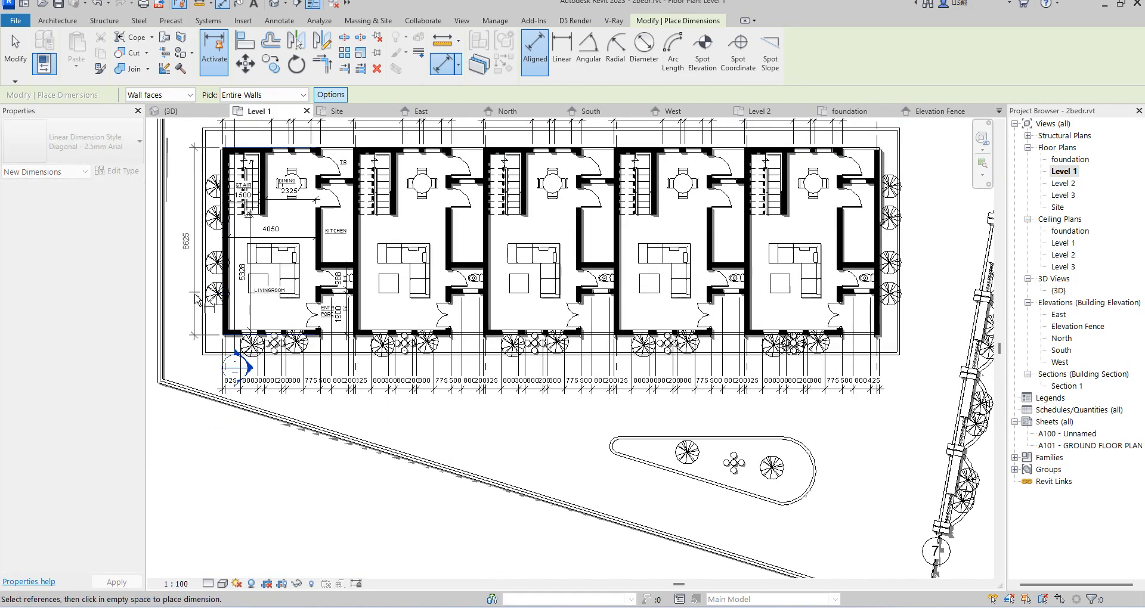
left_click(194, 293)
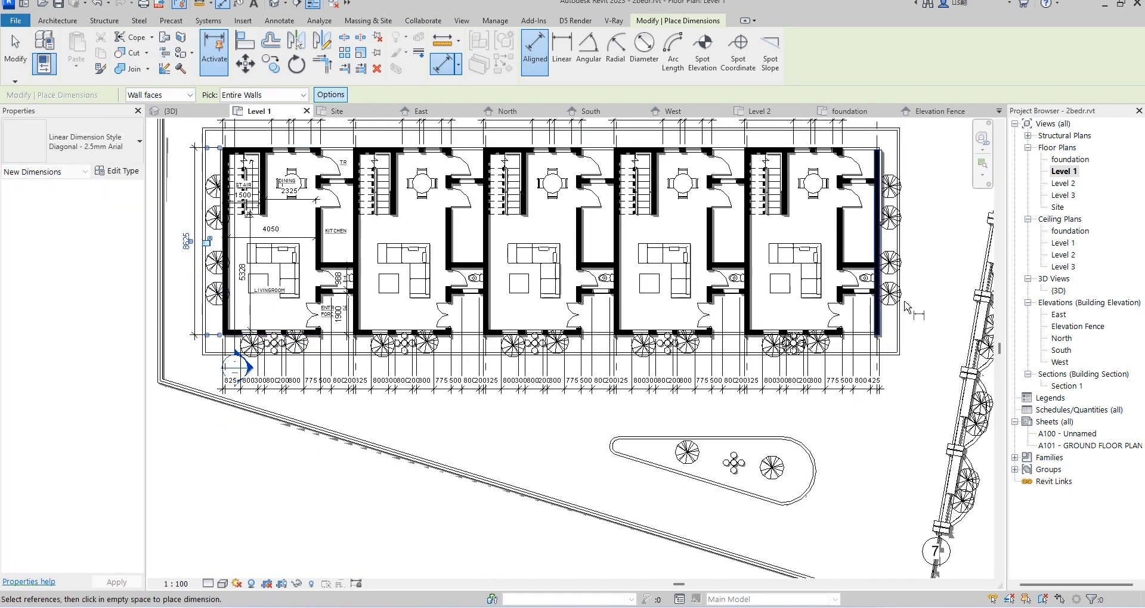
left_click(877, 290)
scroll(915, 305, "up", 2)
right_click(915, 302)
left_click(941, 308)
left_click(878, 319)
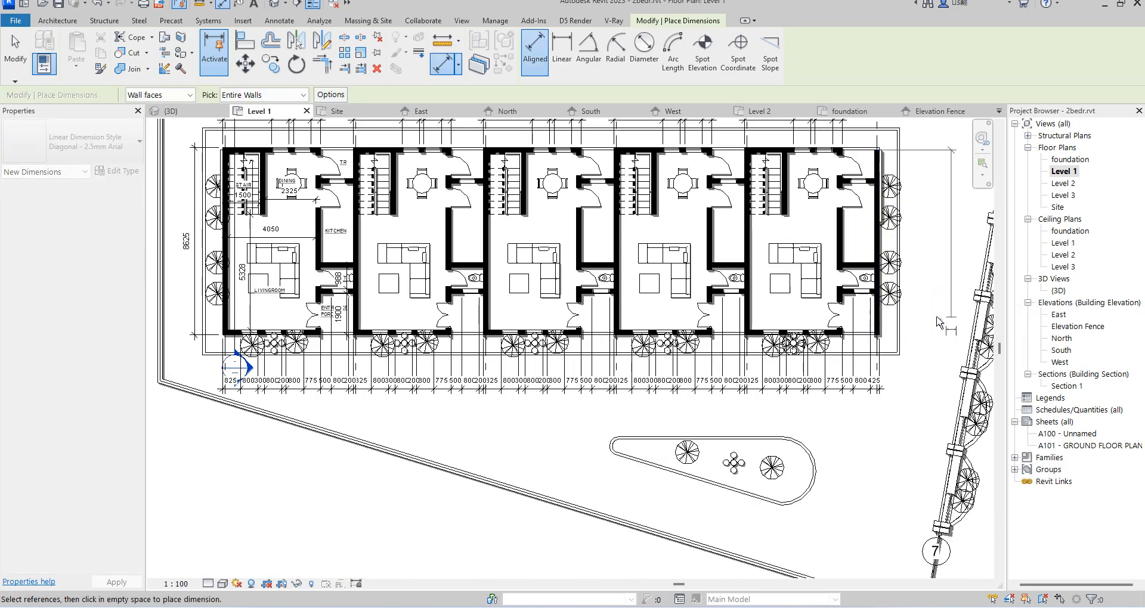
scroll(918, 338, "up", 5)
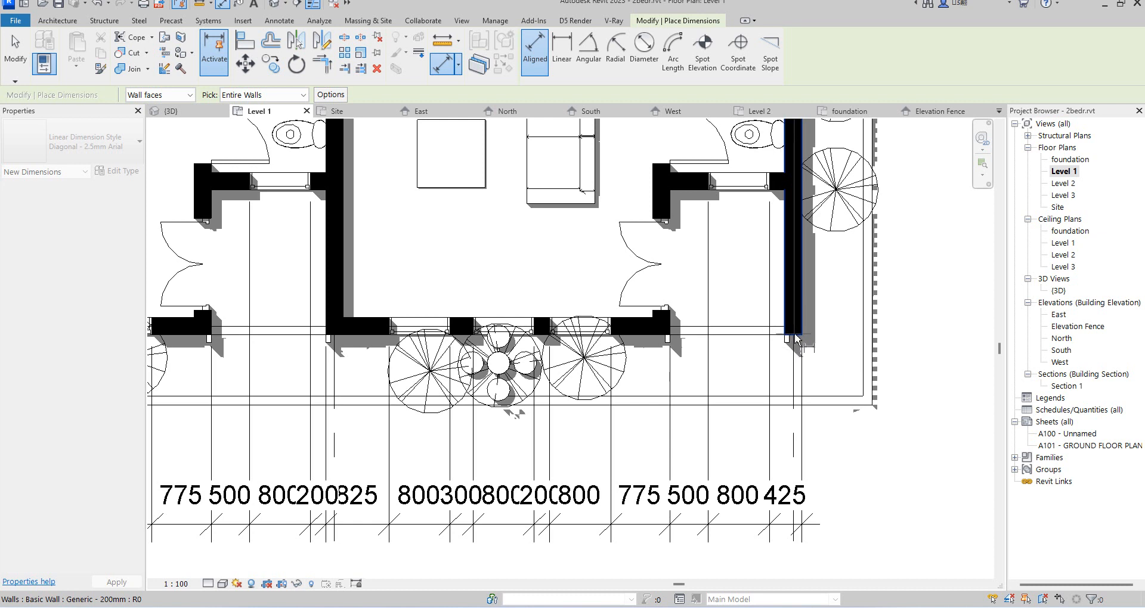
scroll(854, 327, "down", 5)
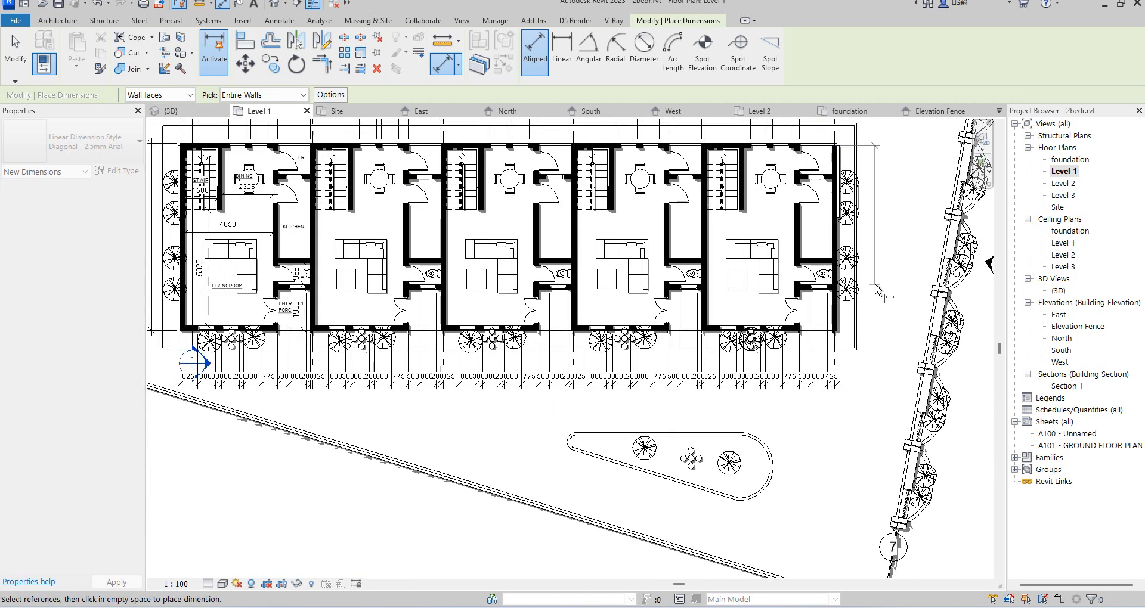
scroll(850, 298, "down", 3)
scroll(682, 224, "up", 6)
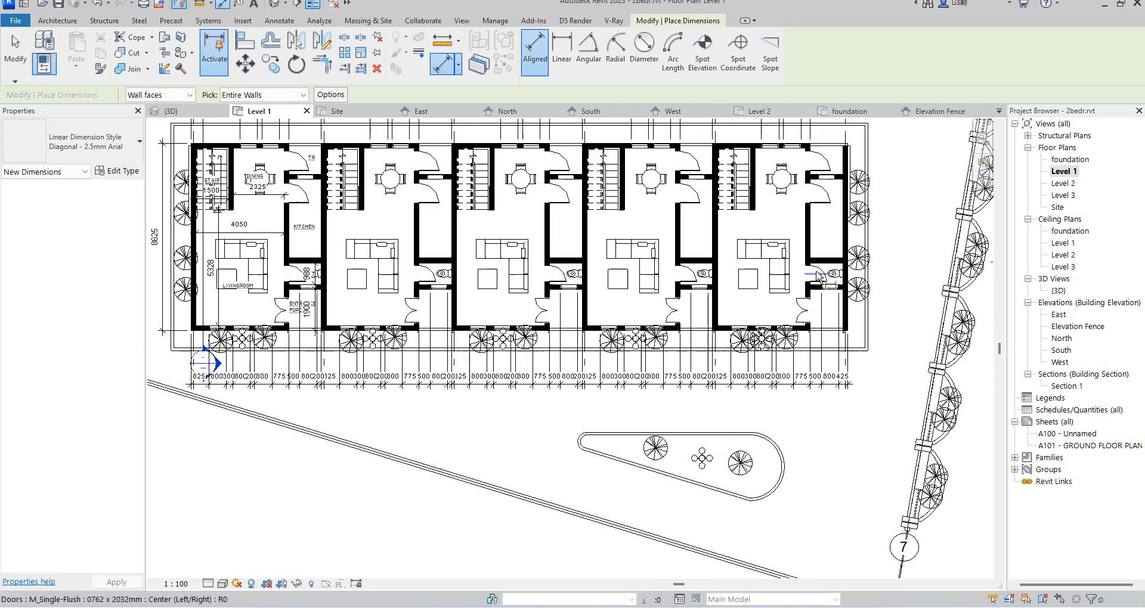
Dimension the door openings along the fifth apartment's wall between the living area and kitchen, placing the string on the living side
scroll(681, 224, "down", 3)
scroll(638, 226, "up", 3)
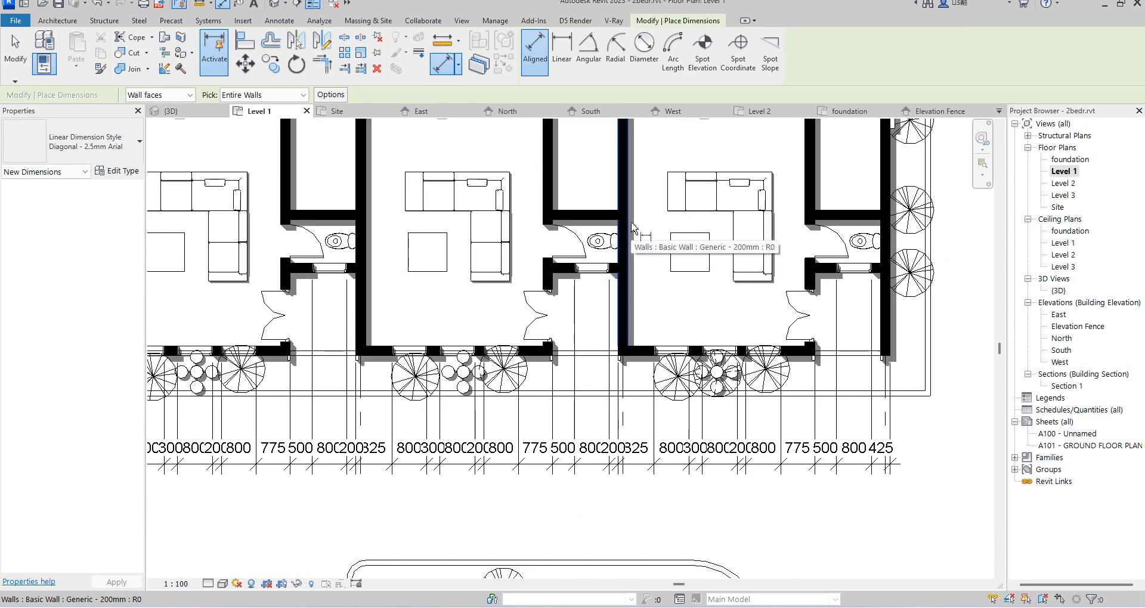
scroll(632, 227, "down", 3)
scroll(709, 257, "up", 3)
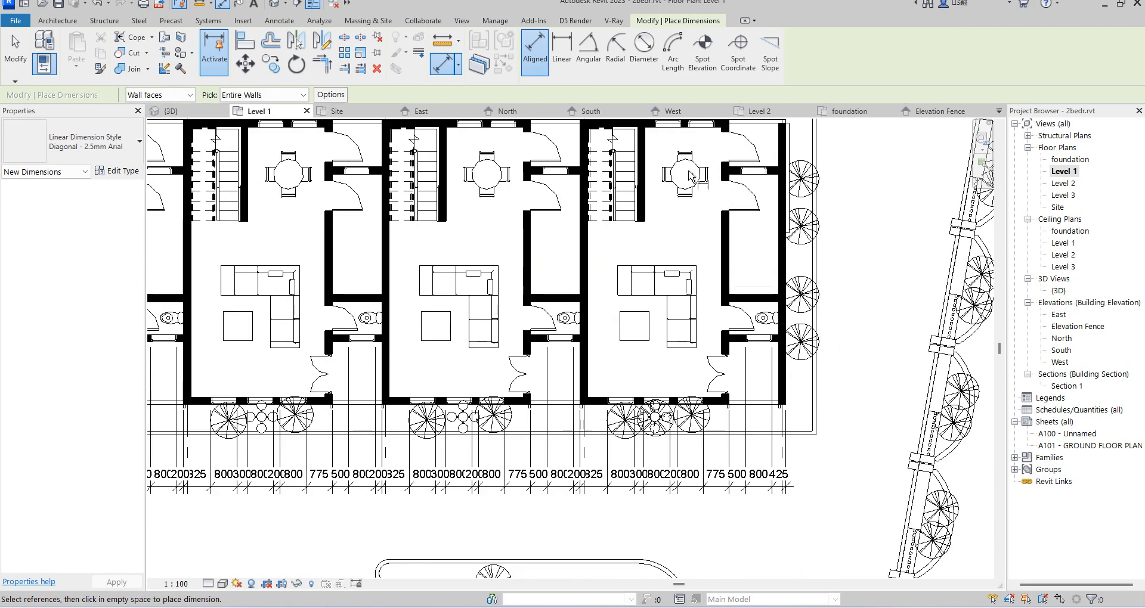
left_click(722, 246)
scroll(718, 246, "up", 2)
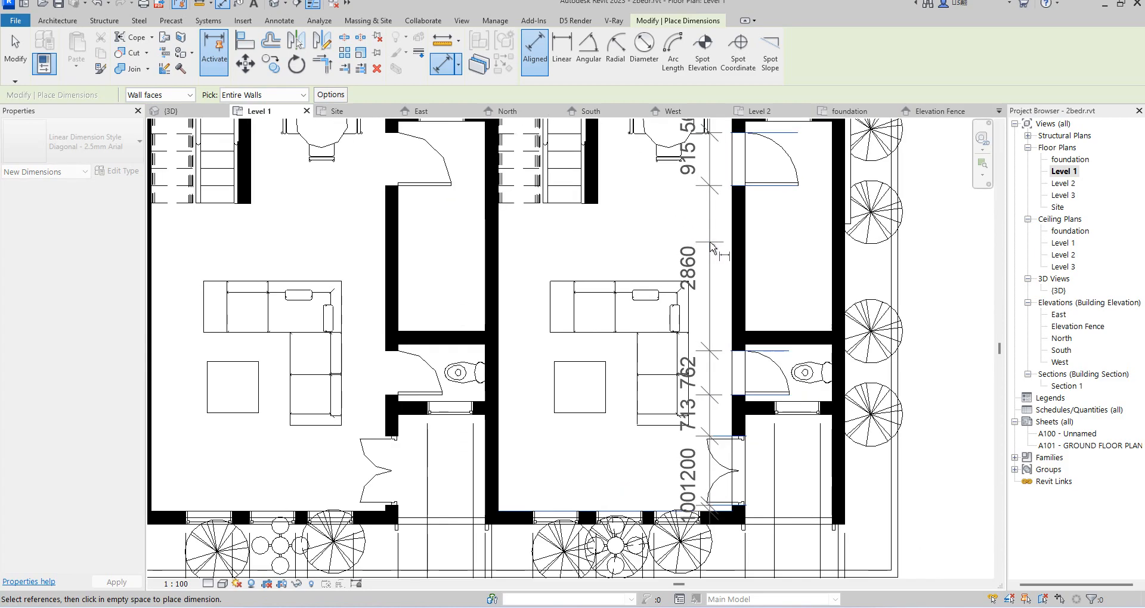
scroll(765, 236, "down", 3)
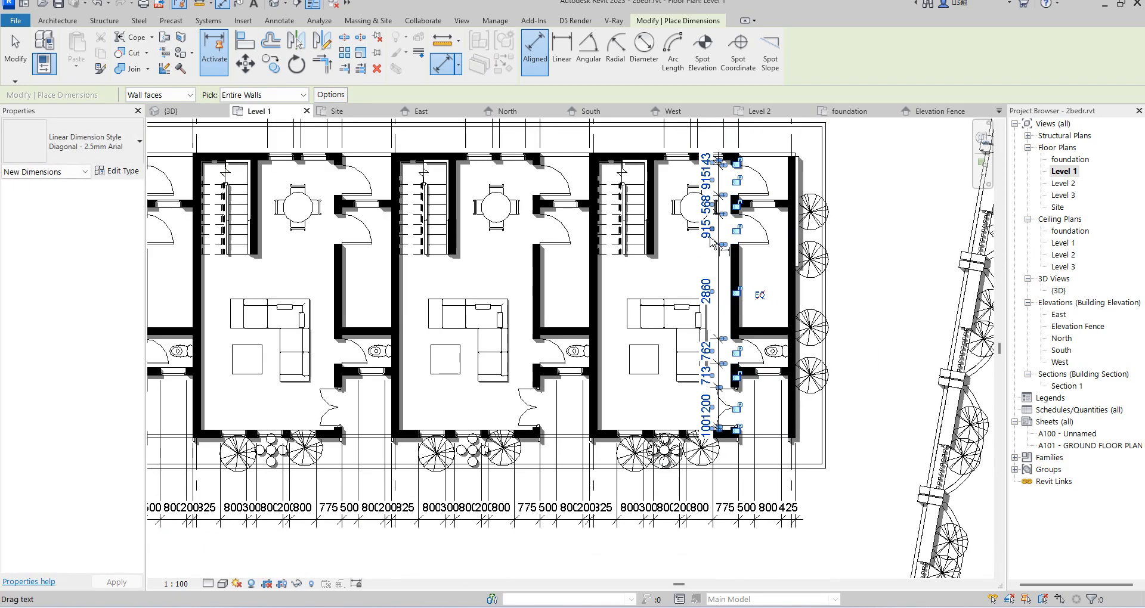
Review the placed dimension strings across the apartments and the whole site plan, and end the dimension command
scroll(674, 275, "up", 3)
scroll(673, 276, "down", 3)
scroll(692, 375, "up", 3)
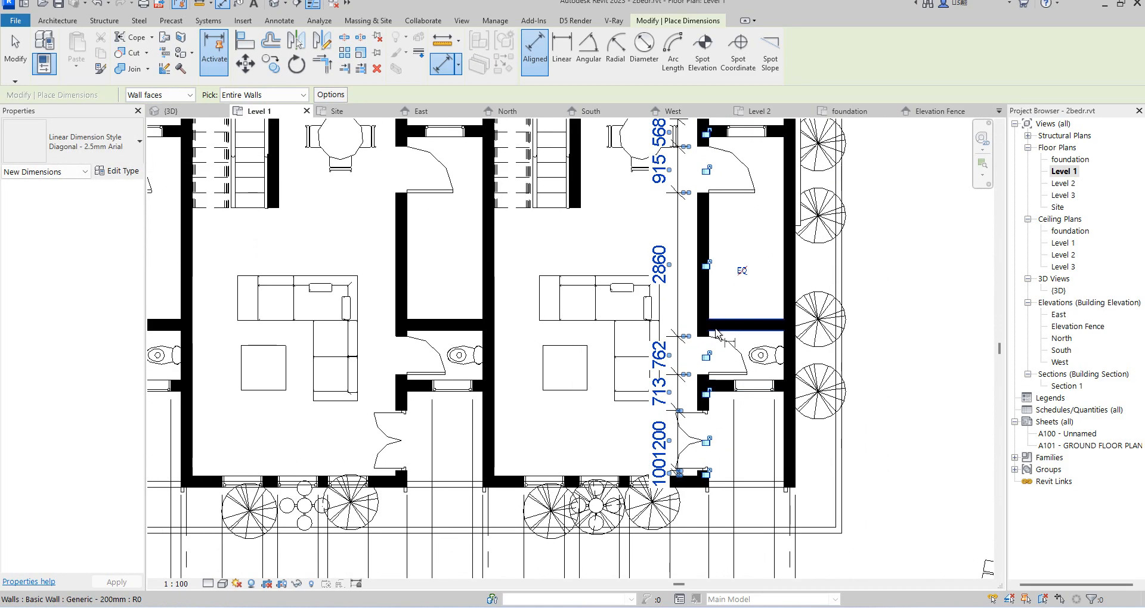
scroll(666, 365, "up", 1)
scroll(666, 365, "down", 3)
scroll(511, 445, "up", 2)
scroll(510, 346, "up", 3)
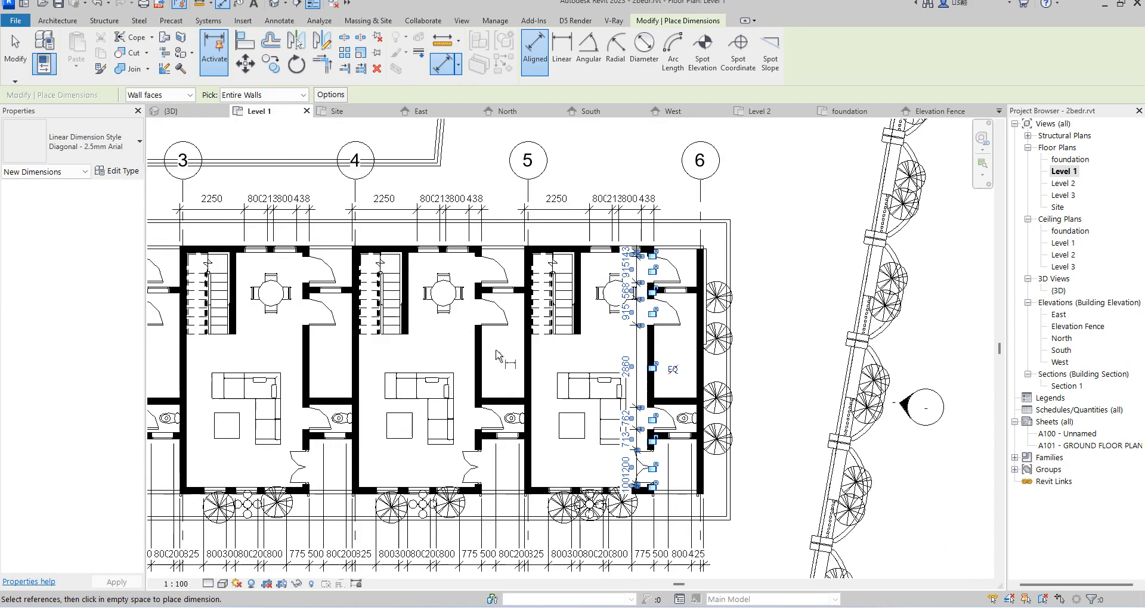
scroll(510, 344, "down", 3)
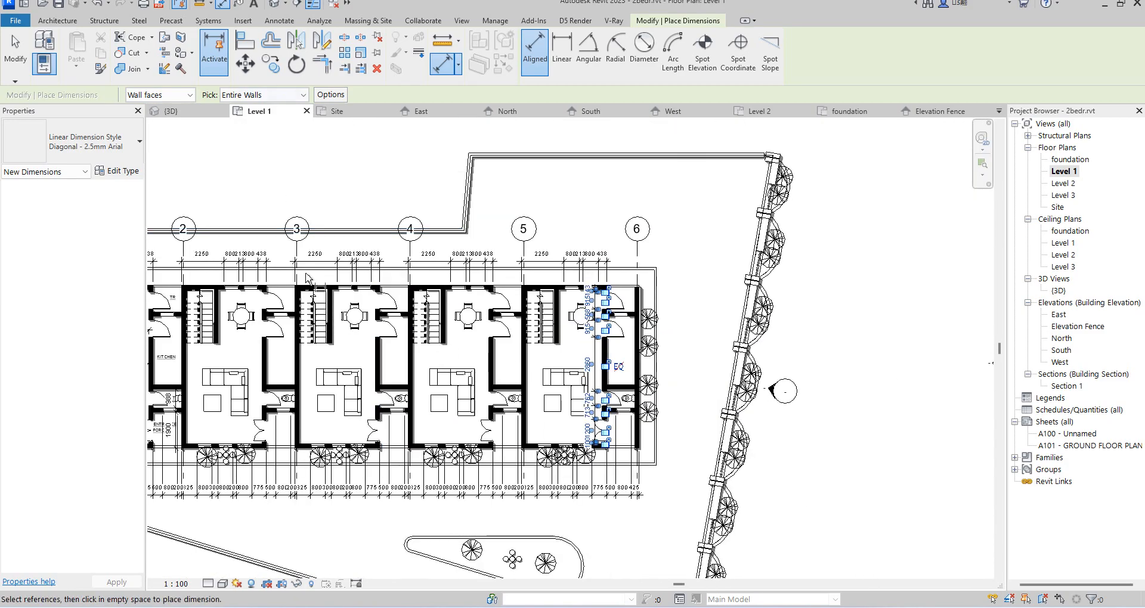
scroll(334, 185, "down", 3)
right_click(466, 188)
left_click(512, 199)
right_click(473, 186)
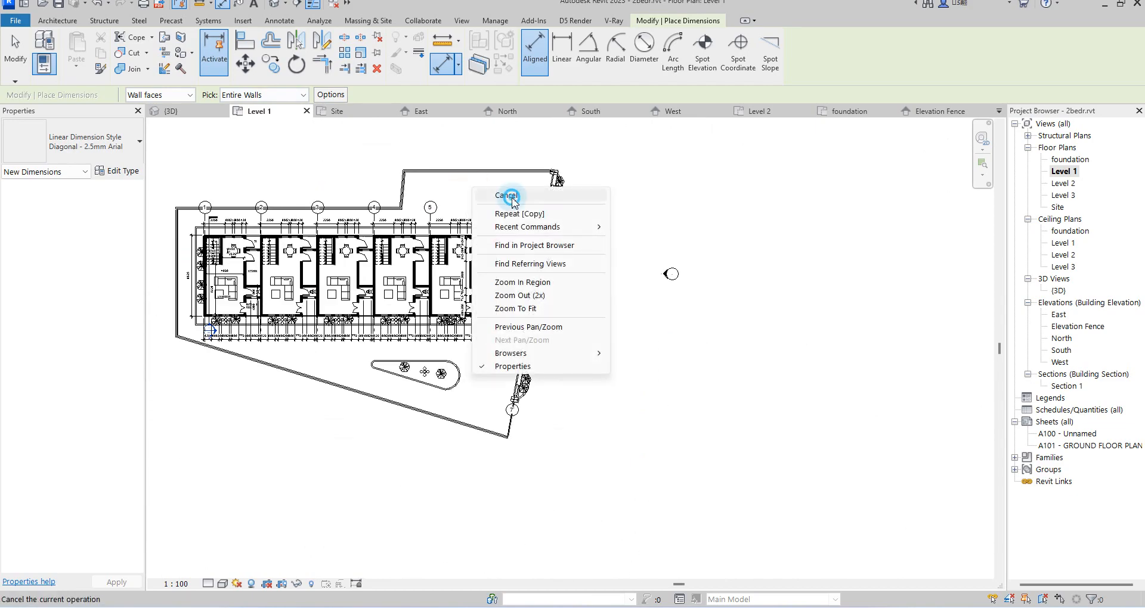
left_click(509, 194)
Select the site boundary elements at the stepped corner near grid 5 and hide those elements in the Level 1 view
left_click_drag(397, 161, 399, 172)
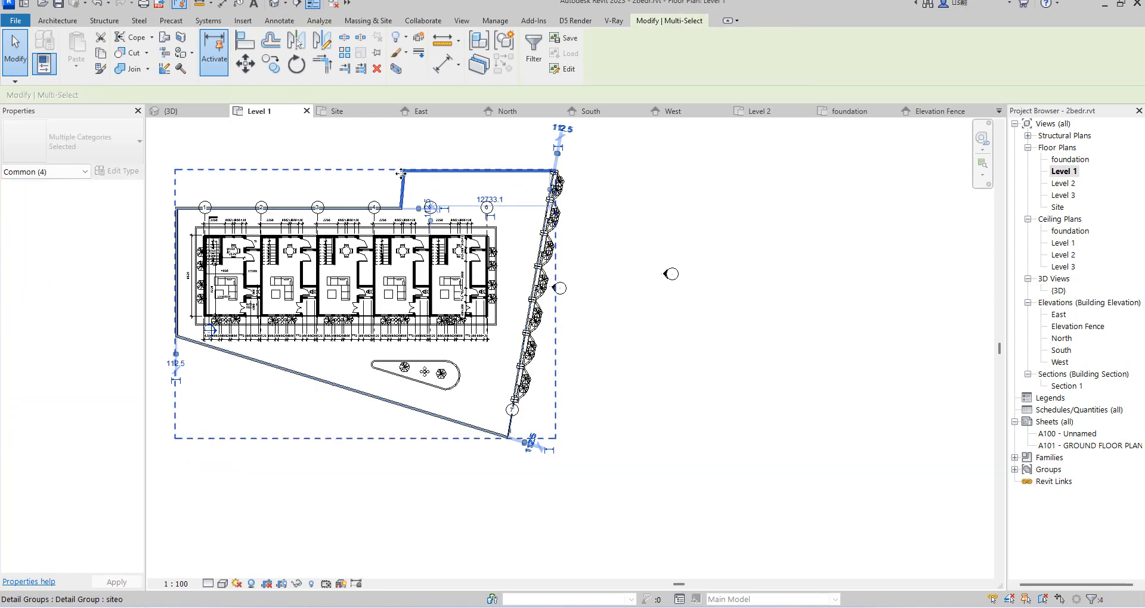
right_click(407, 176)
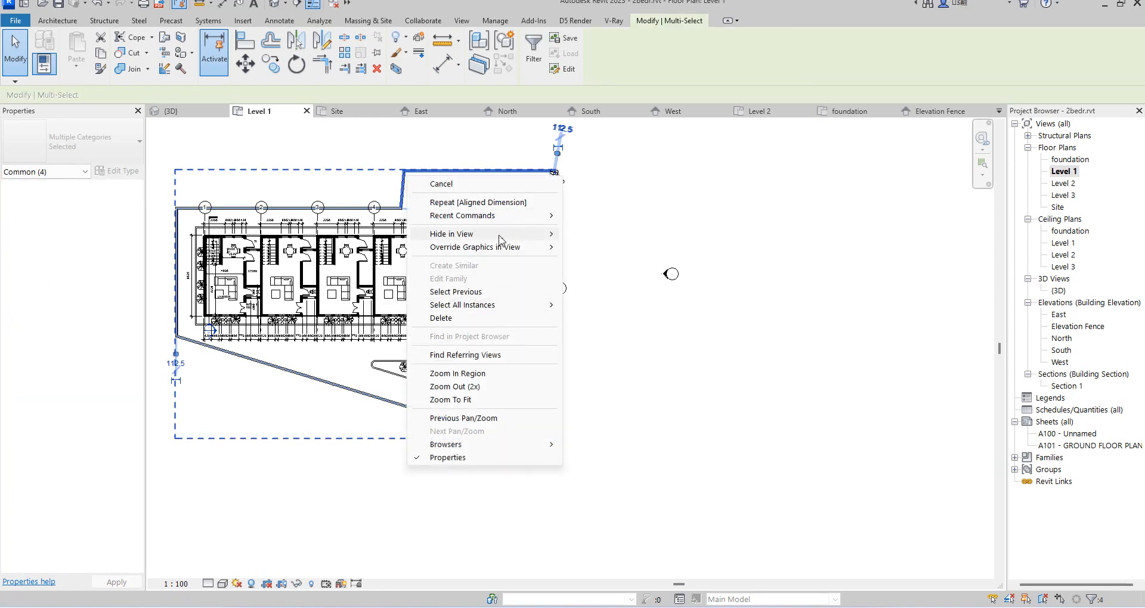
mouse_move(545, 237)
left_click(595, 235)
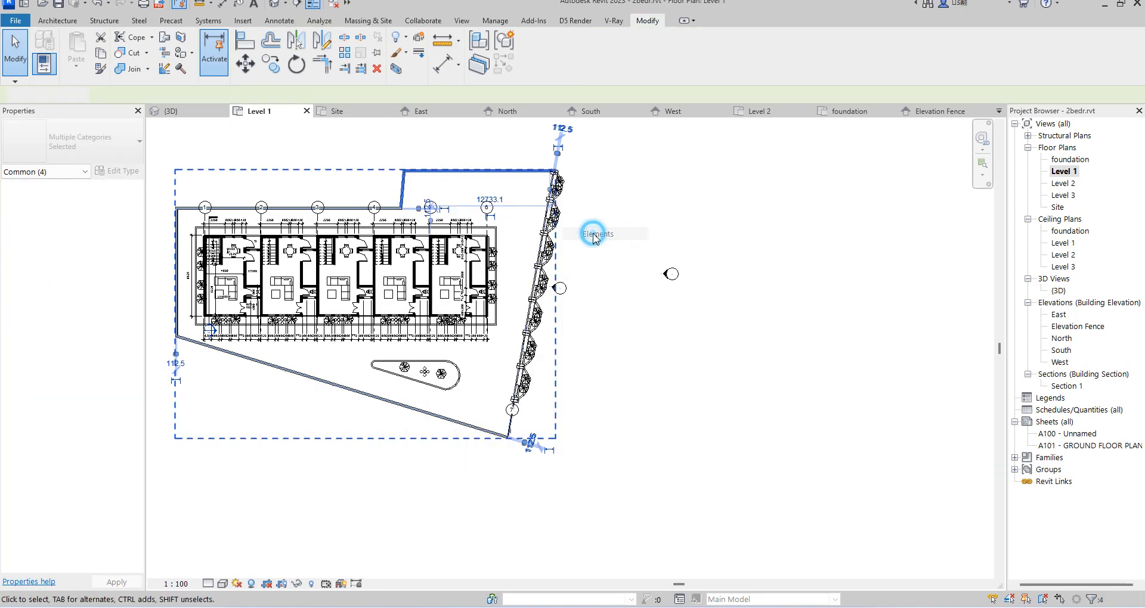
scroll(547, 444, "up", 2)
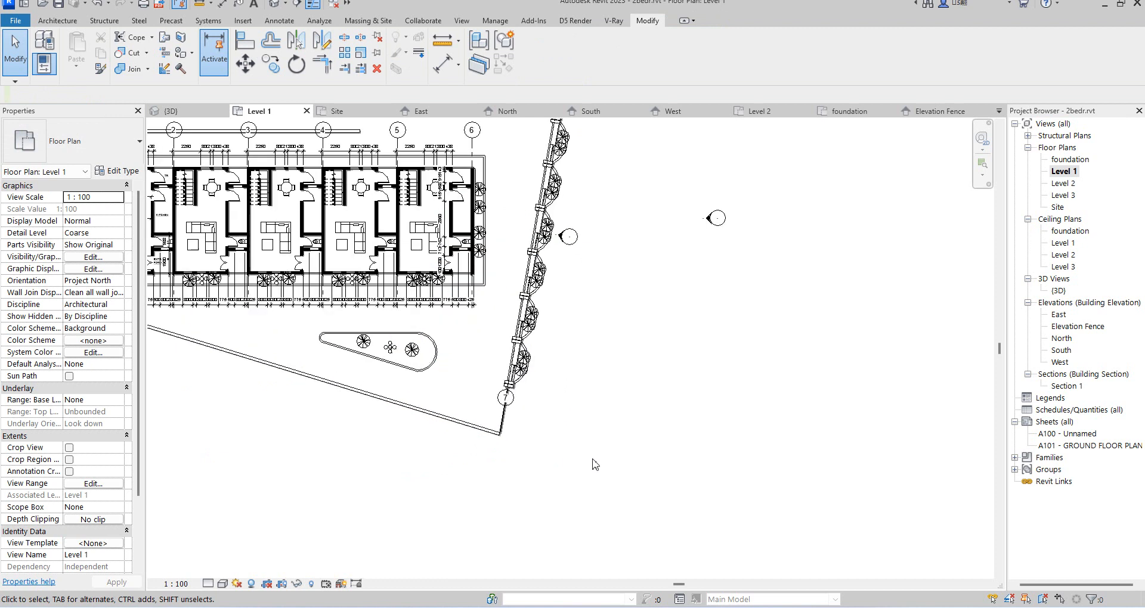
Select the inclined side fence, the planted island and the perimeter path around the building, and hide those elements in the Level 1 view
scroll(587, 463, "down", 2)
left_click_drag(542, 412, 531, 384)
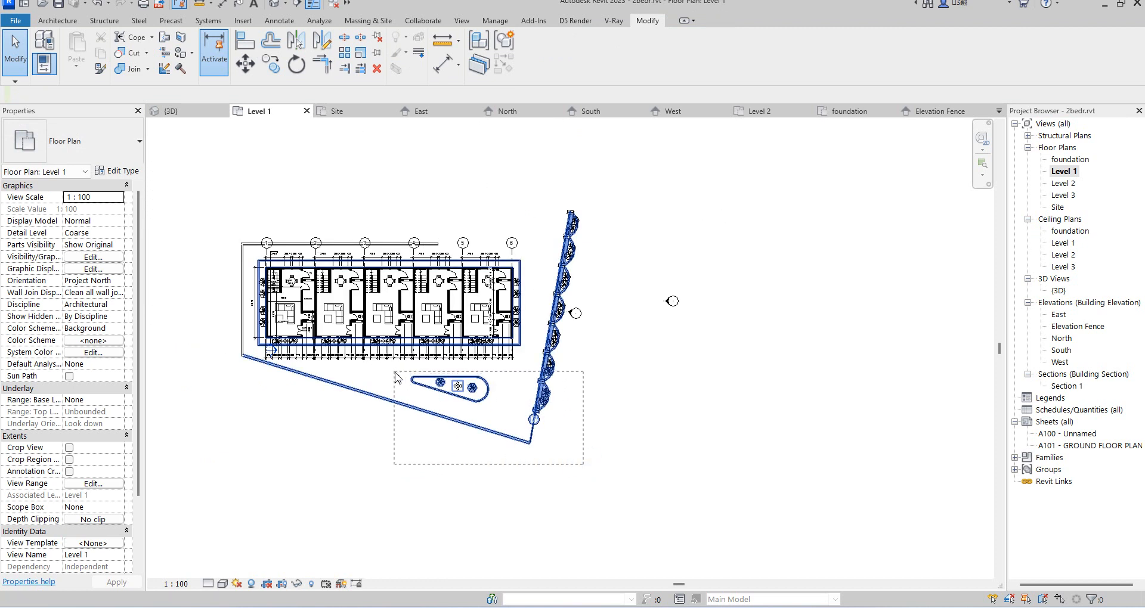
right_click(459, 384)
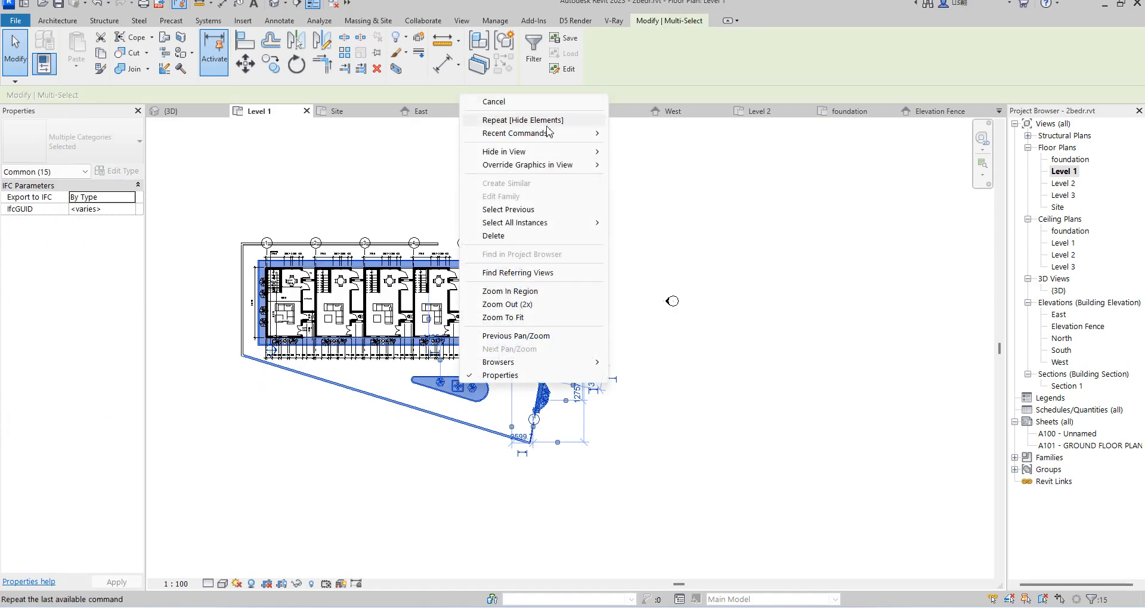
mouse_move(539, 142)
mouse_move(576, 155)
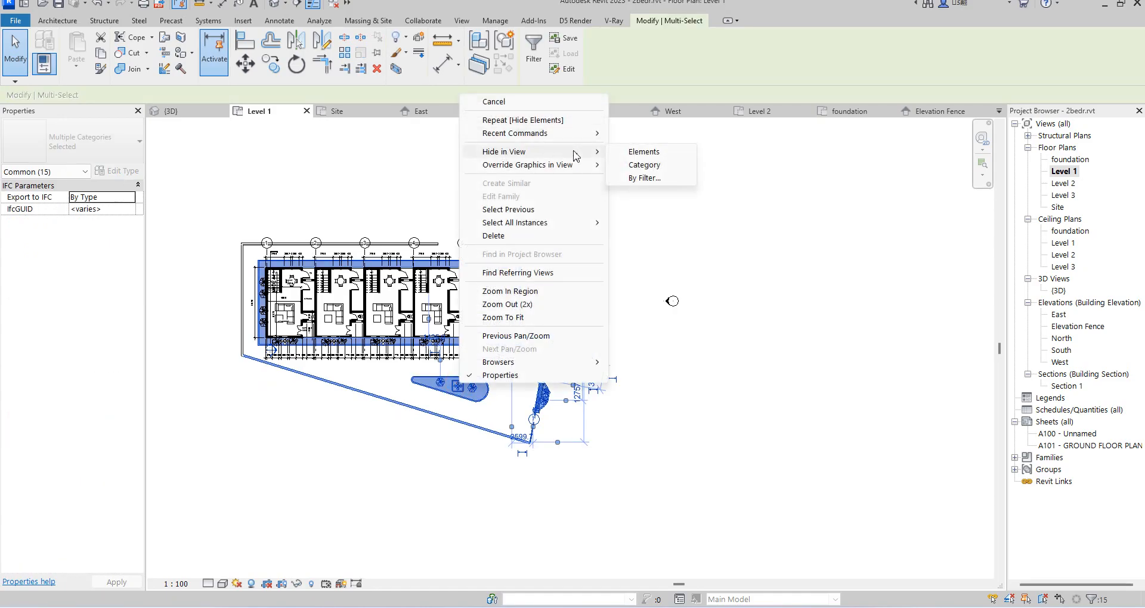
left_click(644, 152)
Hide the remaining fence posts and trees, the trees beside both end walls and the leftover boundary wall in the Level 1 view
scroll(577, 383, "up", 2)
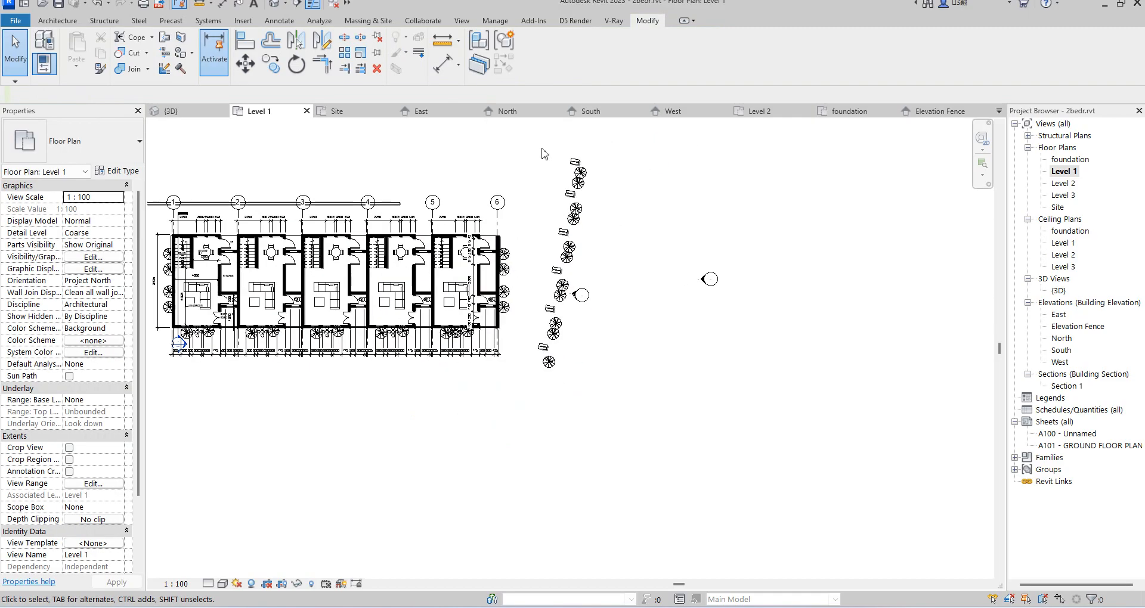
left_click_drag(512, 141, 628, 419)
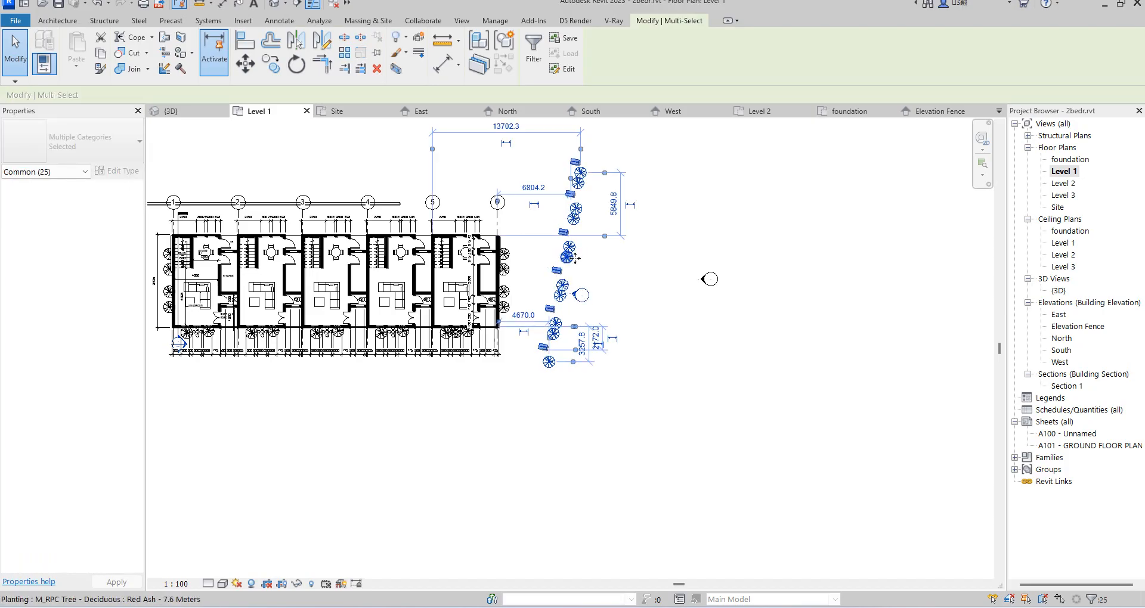
right_click(570, 260)
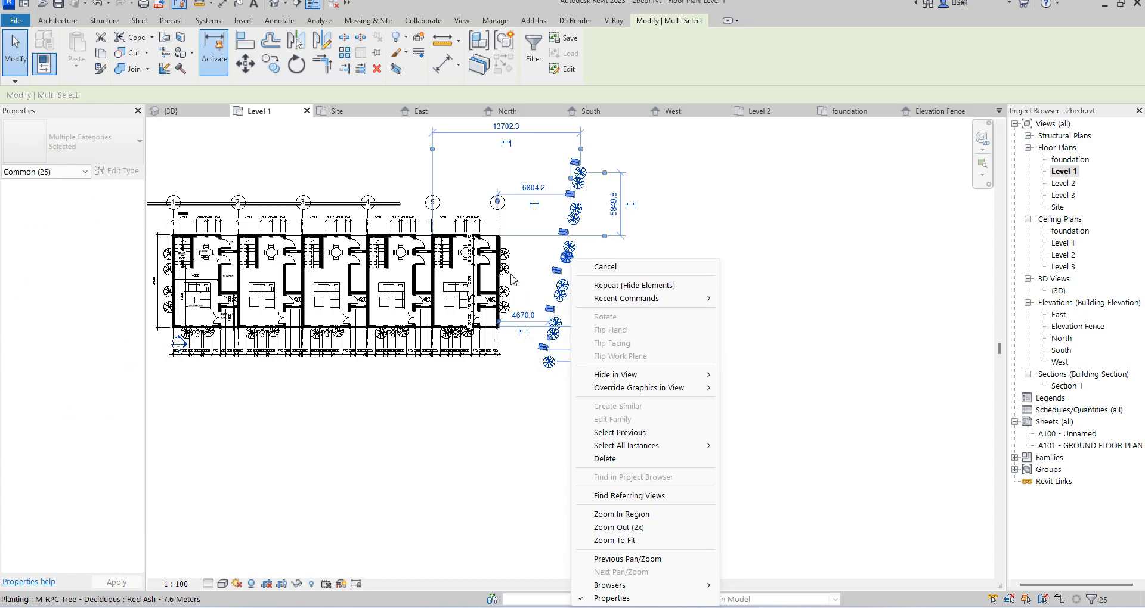
left_click(519, 281)
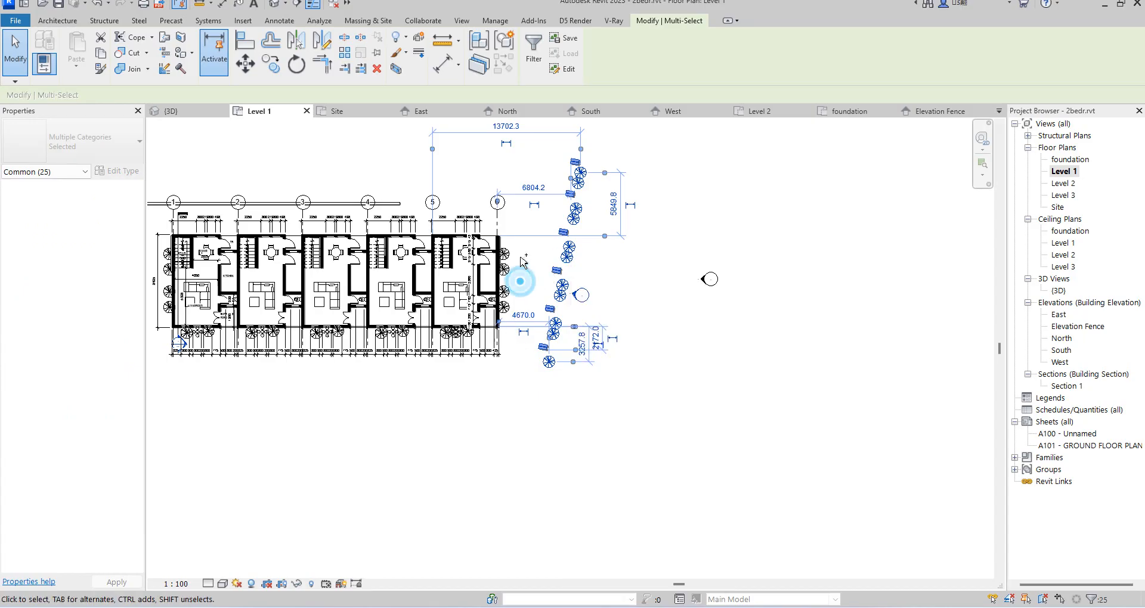
left_click(507, 295, "ctrl")
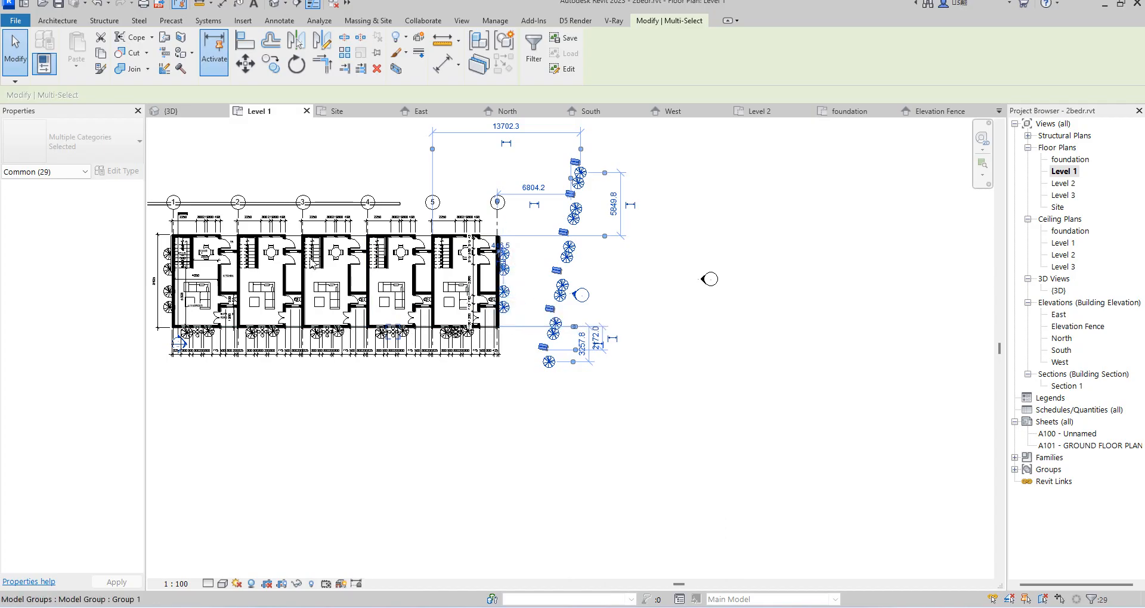
scroll(512, 269, "down", 3)
scroll(253, 236, "up", 4)
left_click_drag(277, 244, 262, 216, "ctrl")
right_click(264, 217)
mouse_move(388, 316)
left_click(456, 312)
Select all visible instances of the Red Ash trees and planting groups along the entrance facade and hide those elements in the view
scroll(557, 378, "up", 6)
left_click(558, 379)
right_click(556, 372)
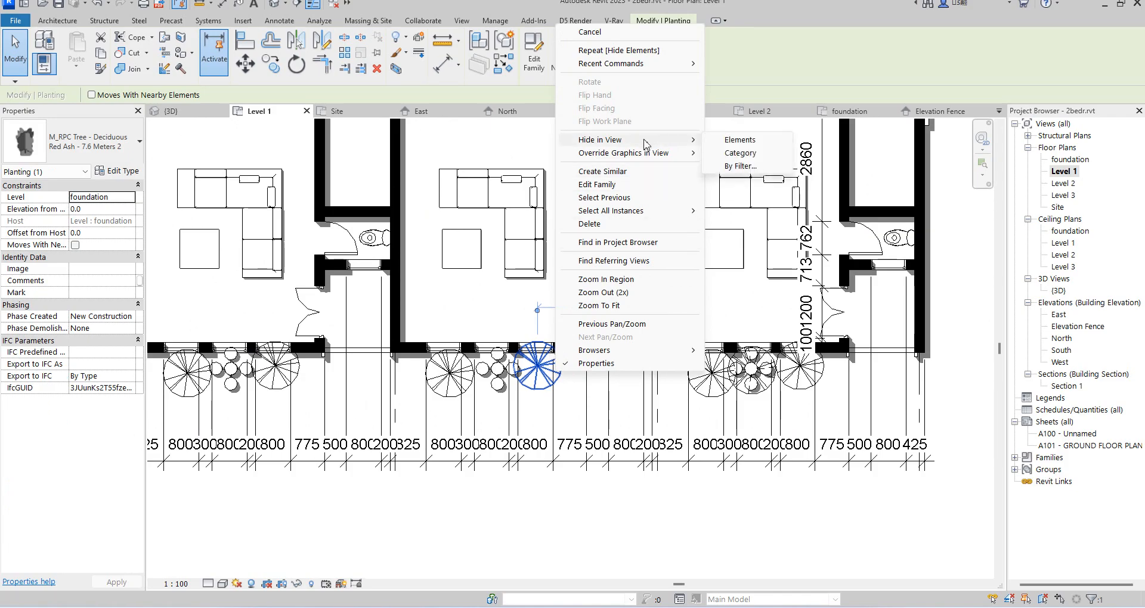
mouse_move(656, 210)
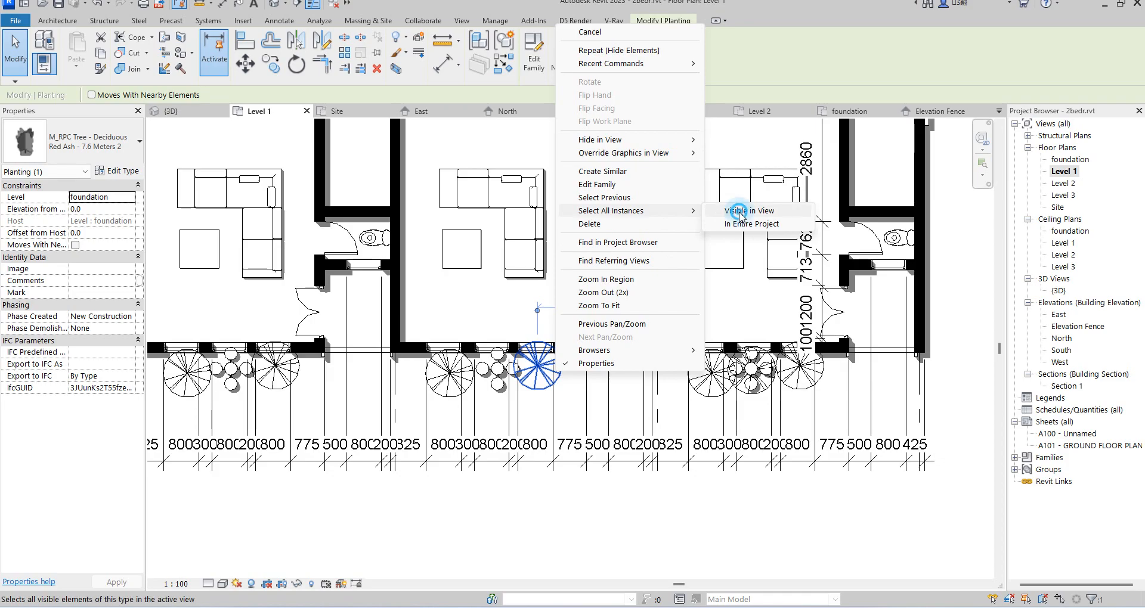
left_click(740, 212)
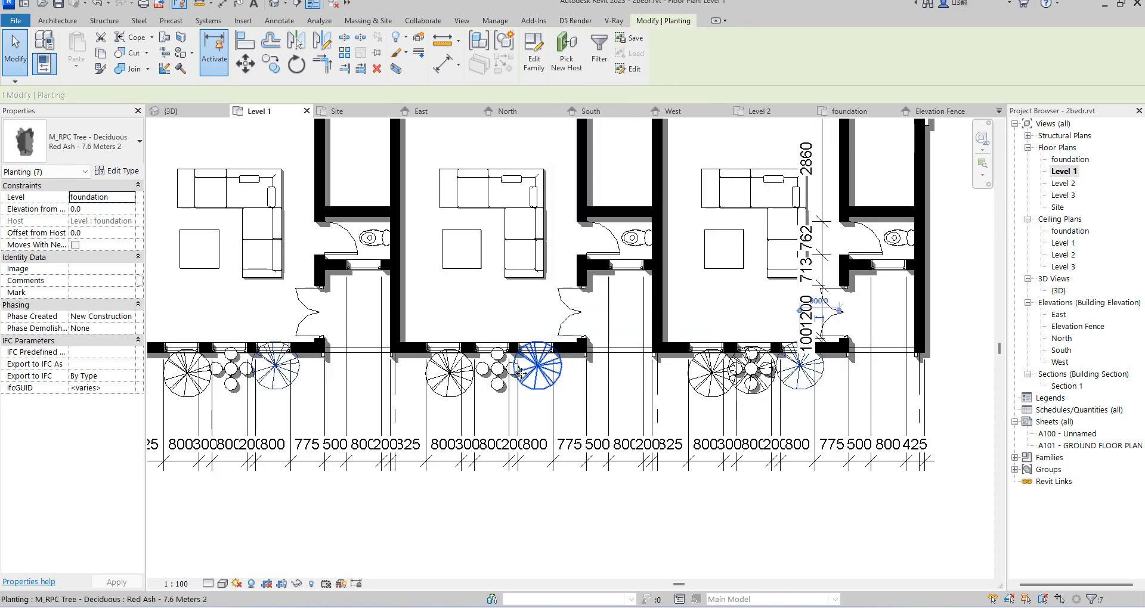
right_click(460, 379)
mouse_move(579, 219)
left_click(668, 219)
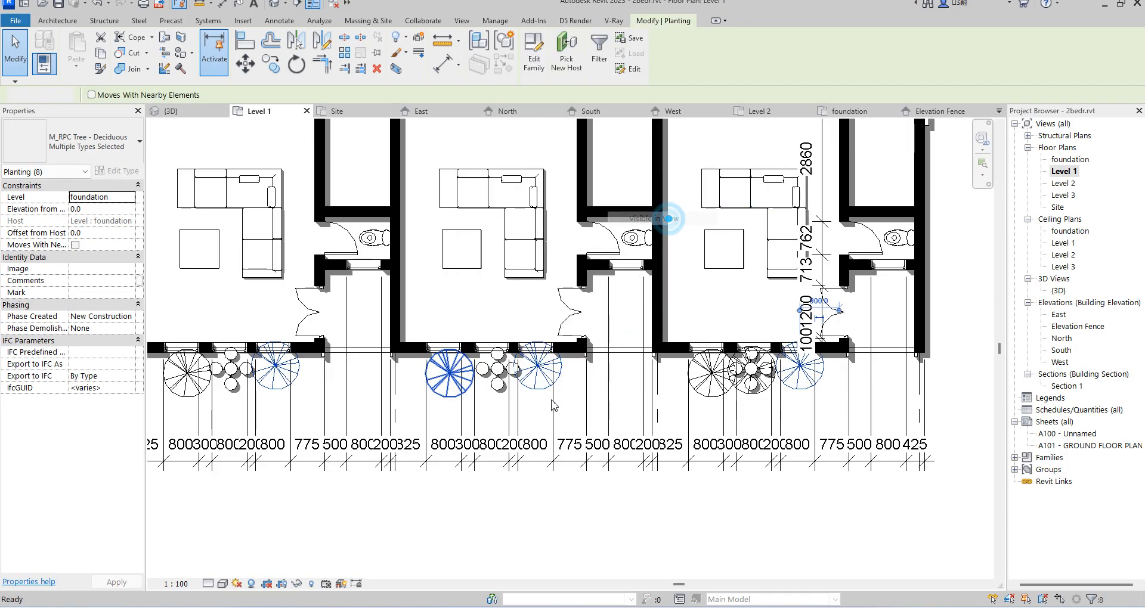
left_click(505, 381, "ctrl")
right_click(505, 382)
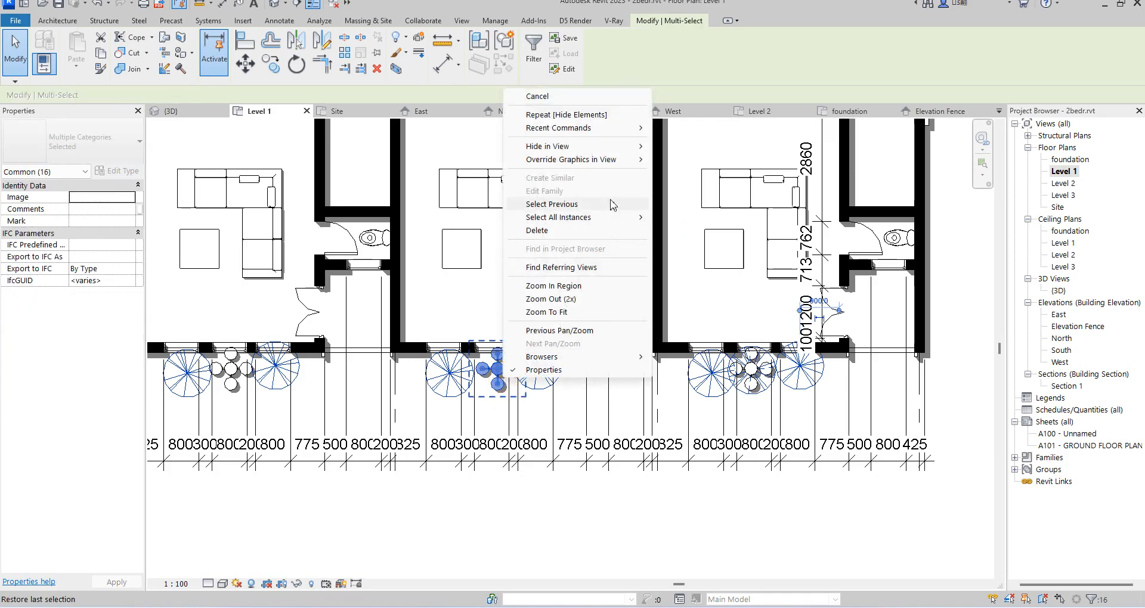
mouse_move(630, 223)
left_click(692, 218)
right_click(493, 383)
mouse_move(611, 152)
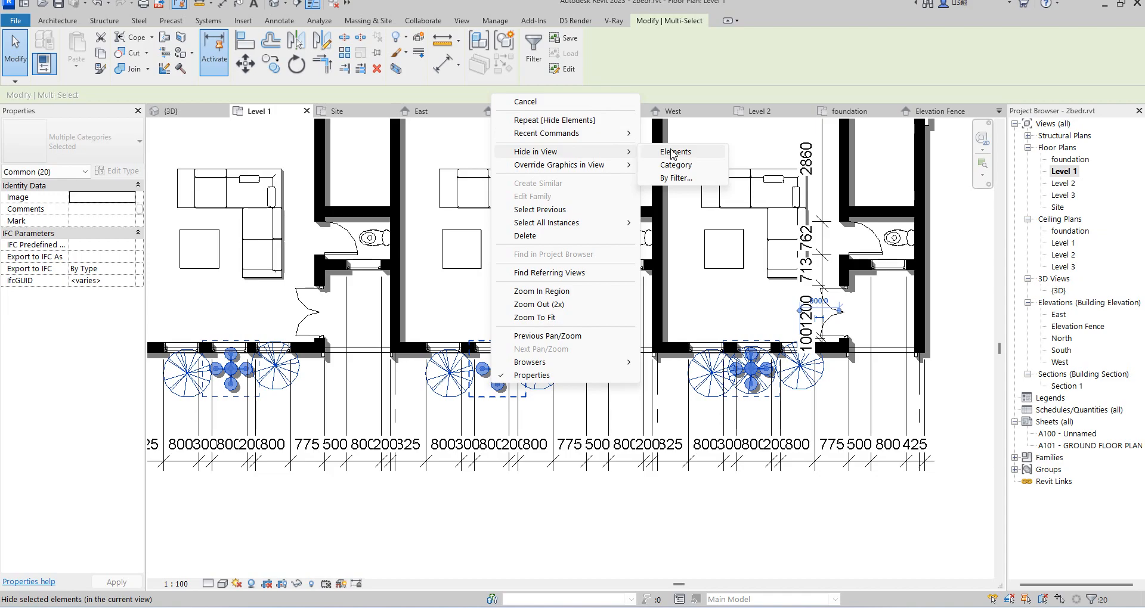
left_click(673, 153)
Add an aligned dimension string across grids 1 to 6, placed between the grid bubbles and the window dimensions, and end the dimension command
scroll(711, 293, "down", 5)
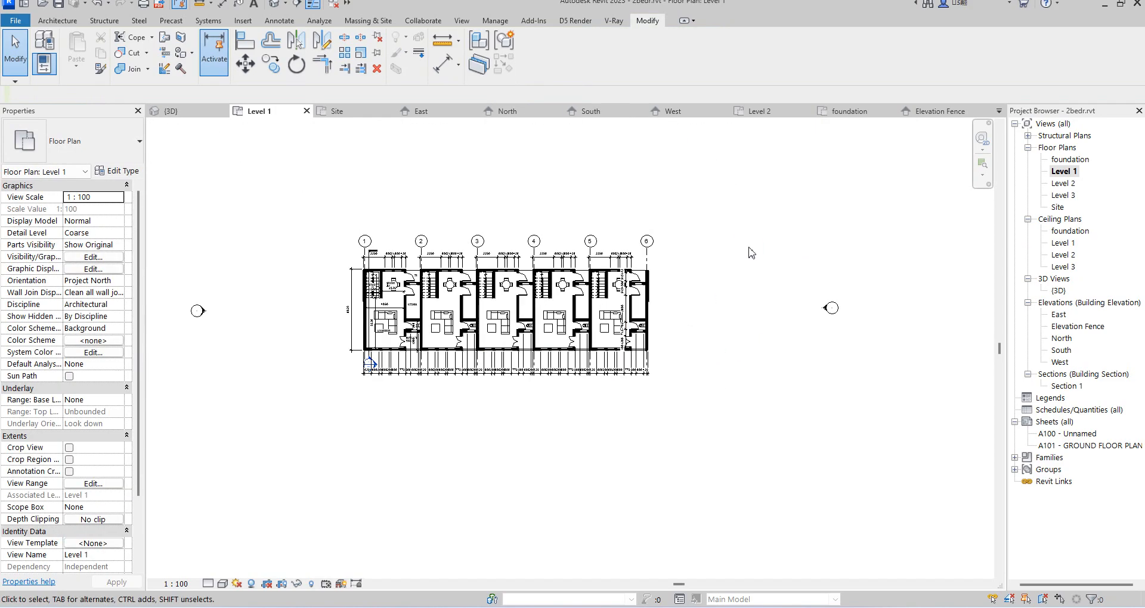
scroll(427, 314, "up", 2)
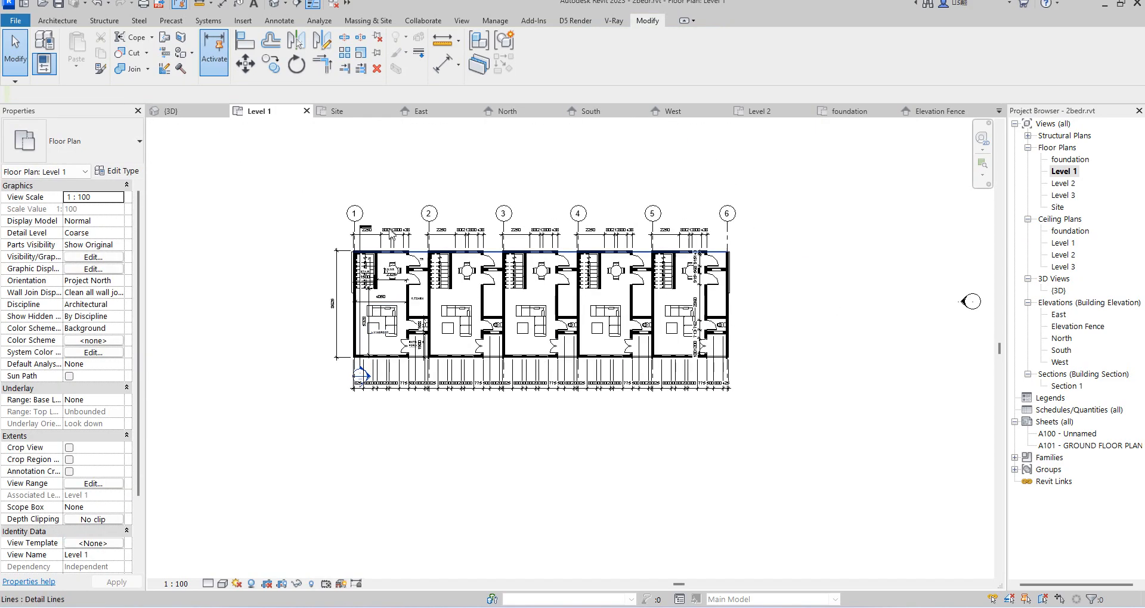
left_click(446, 61)
scroll(355, 224, "up", 5)
left_click(359, 217)
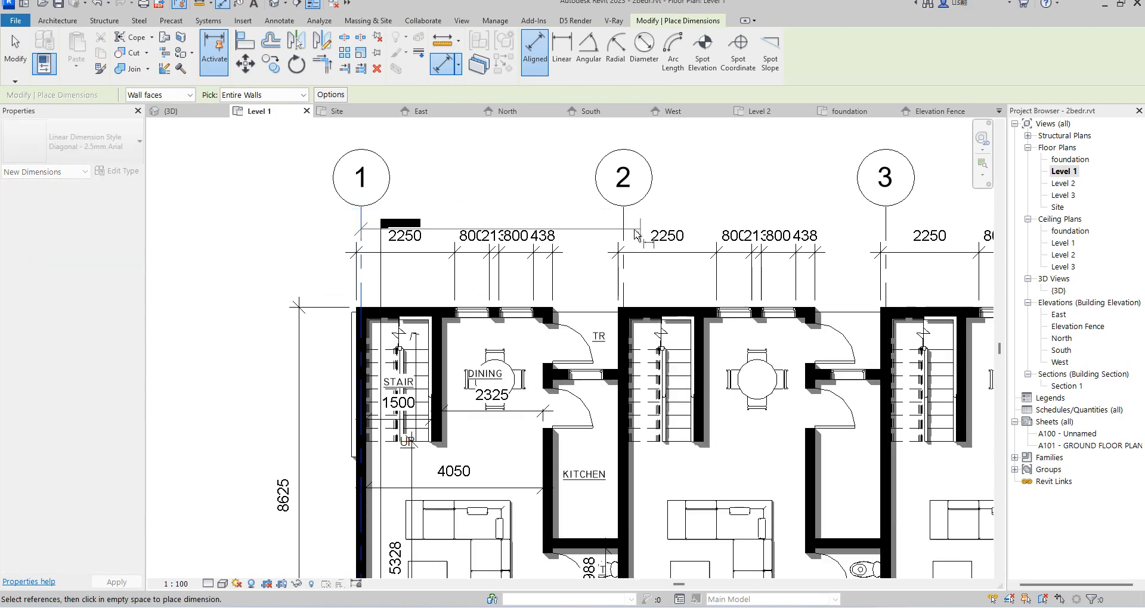
left_click(622, 222)
scroll(459, 232, "down", 4)
scroll(820, 228, "up", 2)
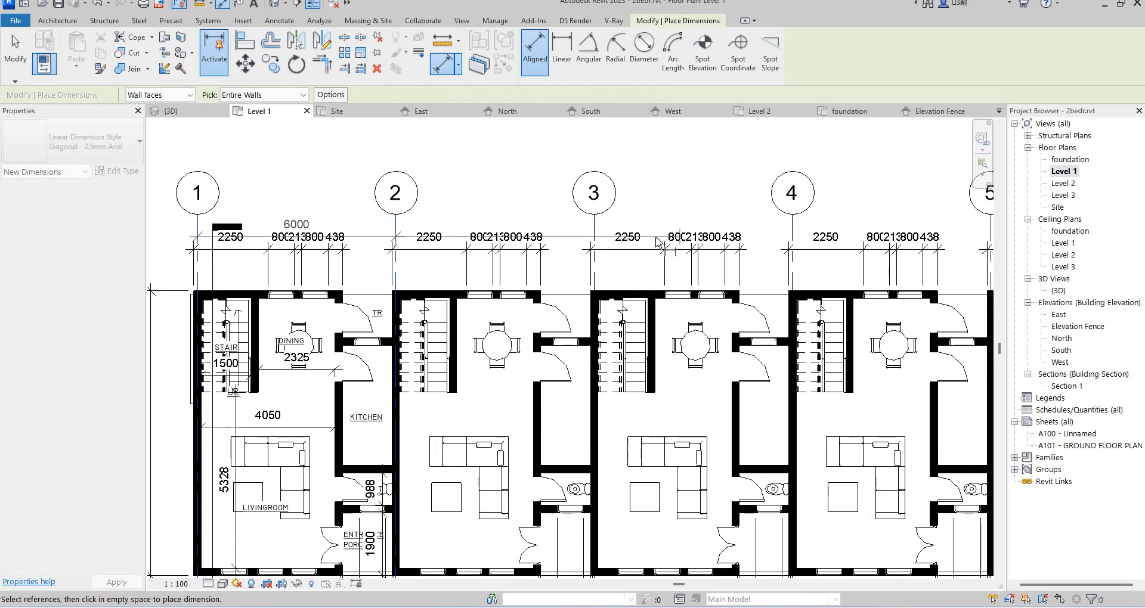
left_click(594, 223)
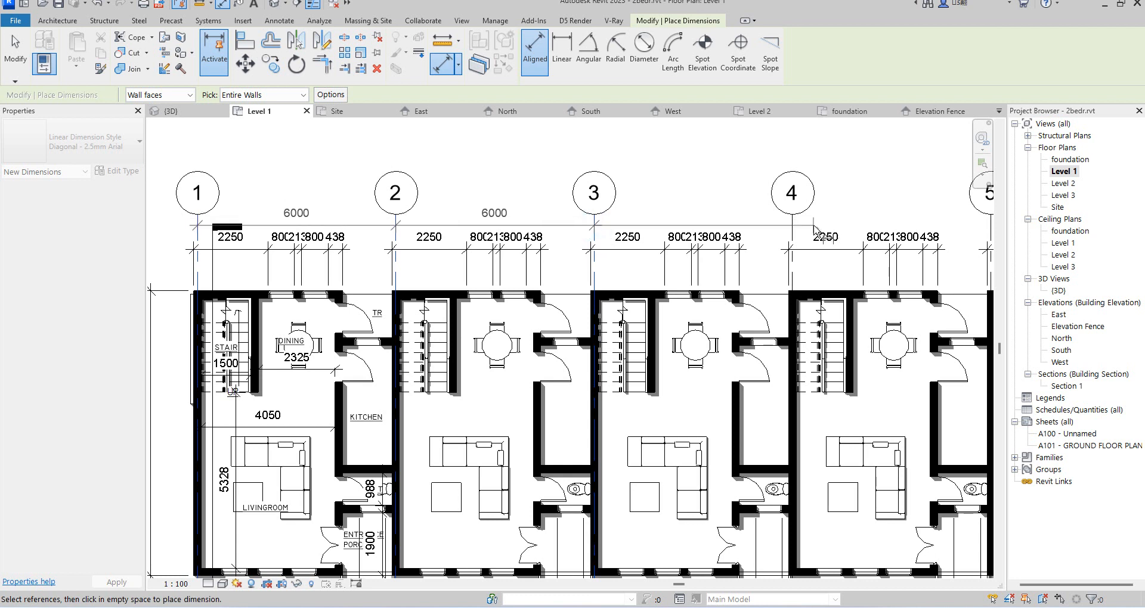
left_click(792, 227)
scroll(789, 230, "down", 4)
scroll(673, 174, "up", 3)
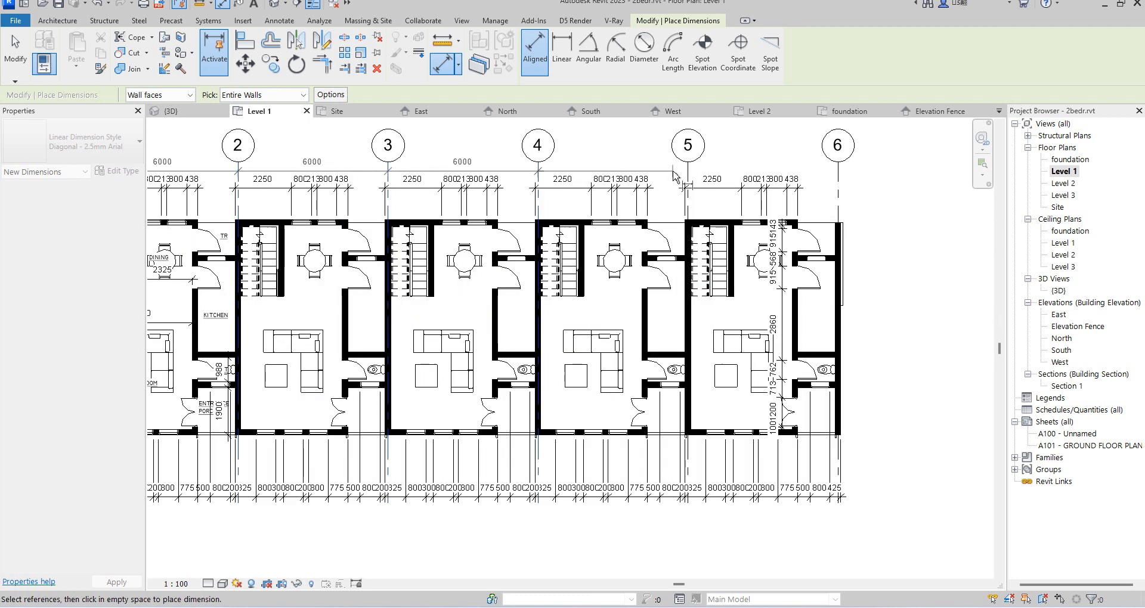
left_click(685, 176)
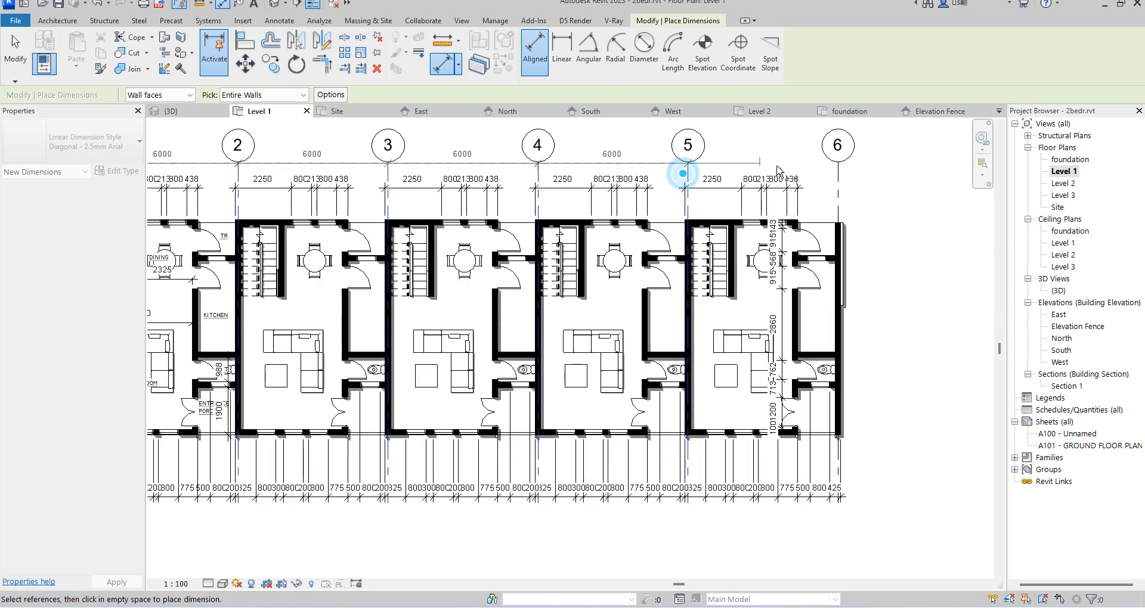
left_click(838, 173)
scroll(837, 173, "up", 4)
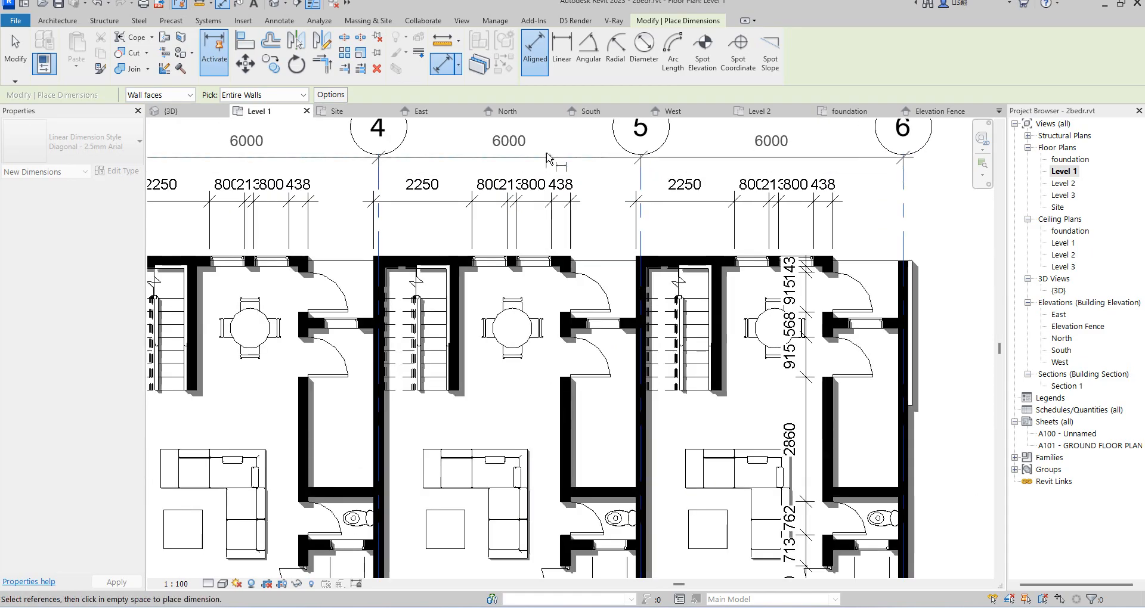
left_click(547, 159)
scroll(555, 153, "down", 3)
right_click(552, 147)
left_click(577, 154)
right_click(548, 138)
left_click(570, 145)
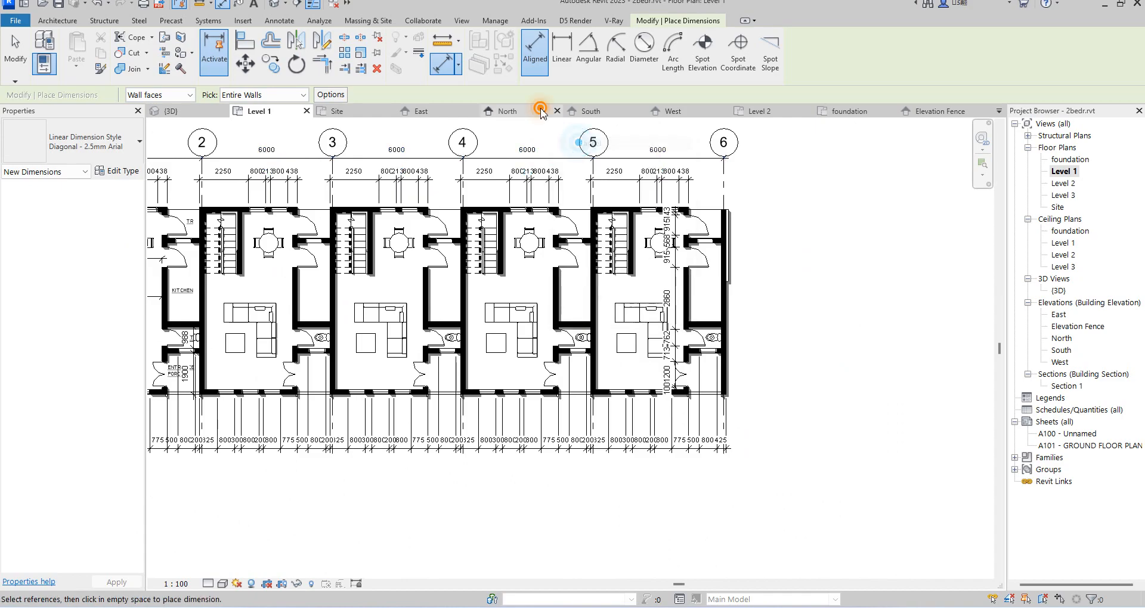
right_click(550, 124)
left_click(586, 135)
left_click(550, 160)
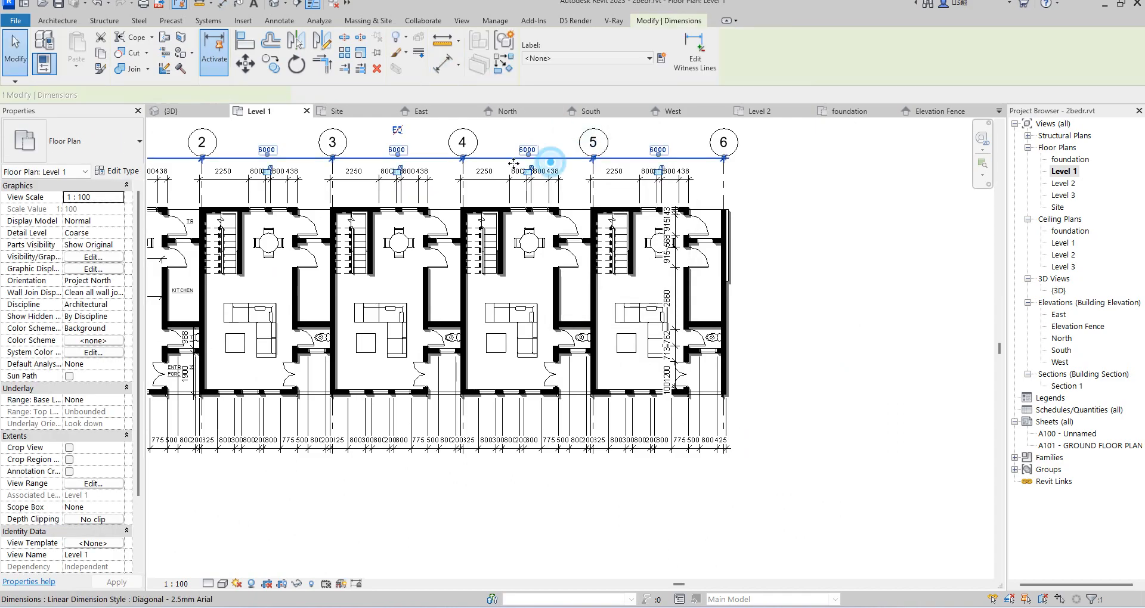
left_click(270, 62)
left_click(335, 161)
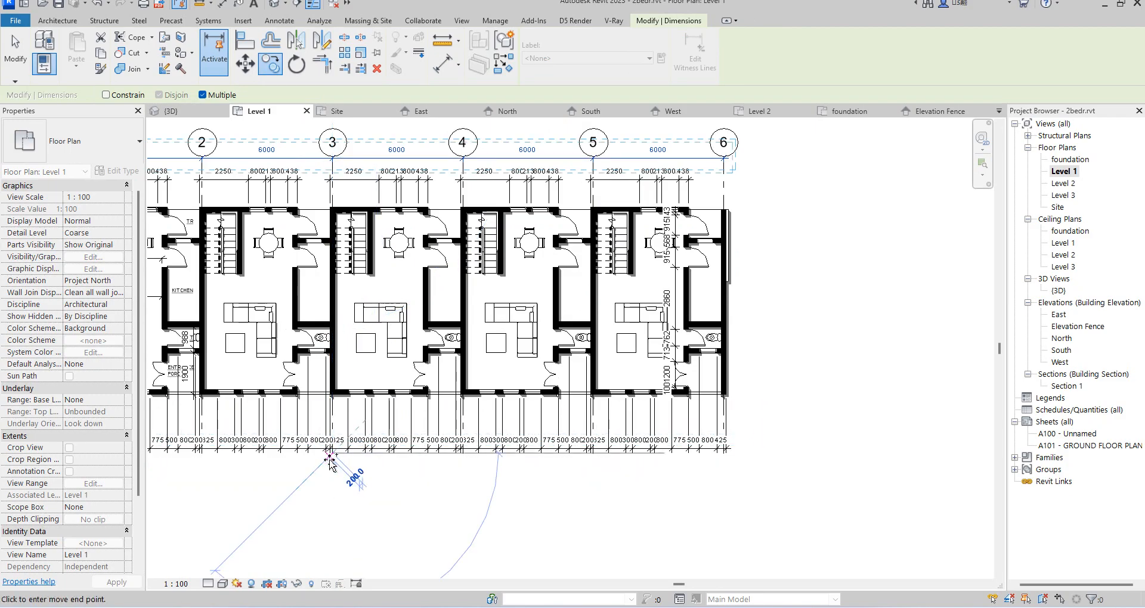
scroll(327, 459, "down", 2)
scroll(664, 439, "up", 1)
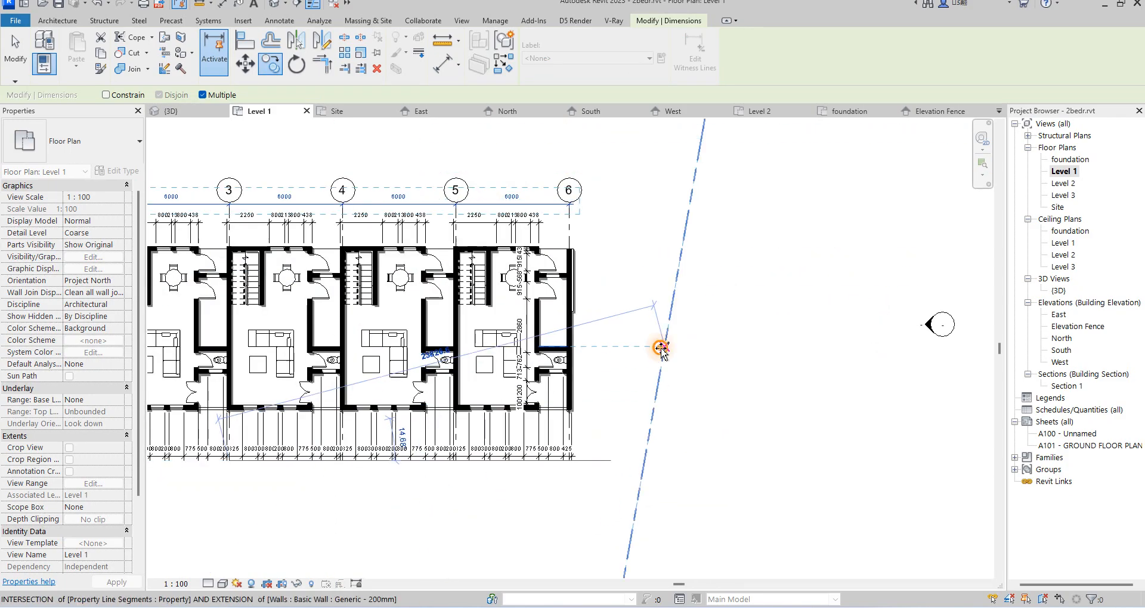
right_click(671, 349)
left_click(685, 358)
Show the Level 1 crop region and resize it to enclose the whole apartment block with its grid bubbles and dimension strings
scroll(523, 462, "up", 2)
scroll(590, 465, "down", 5)
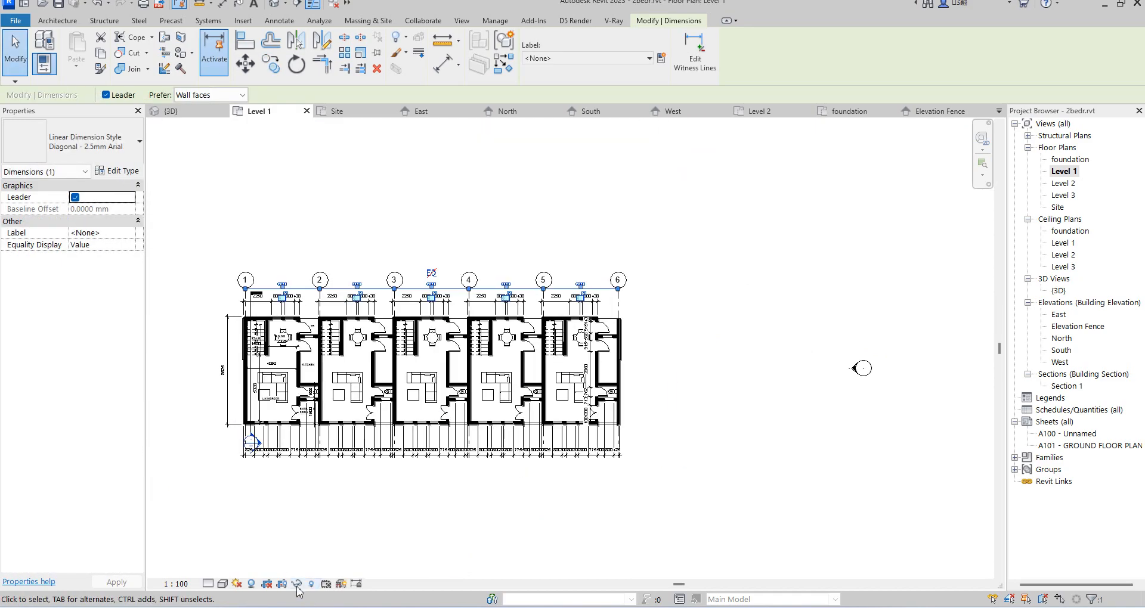
left_click(282, 584)
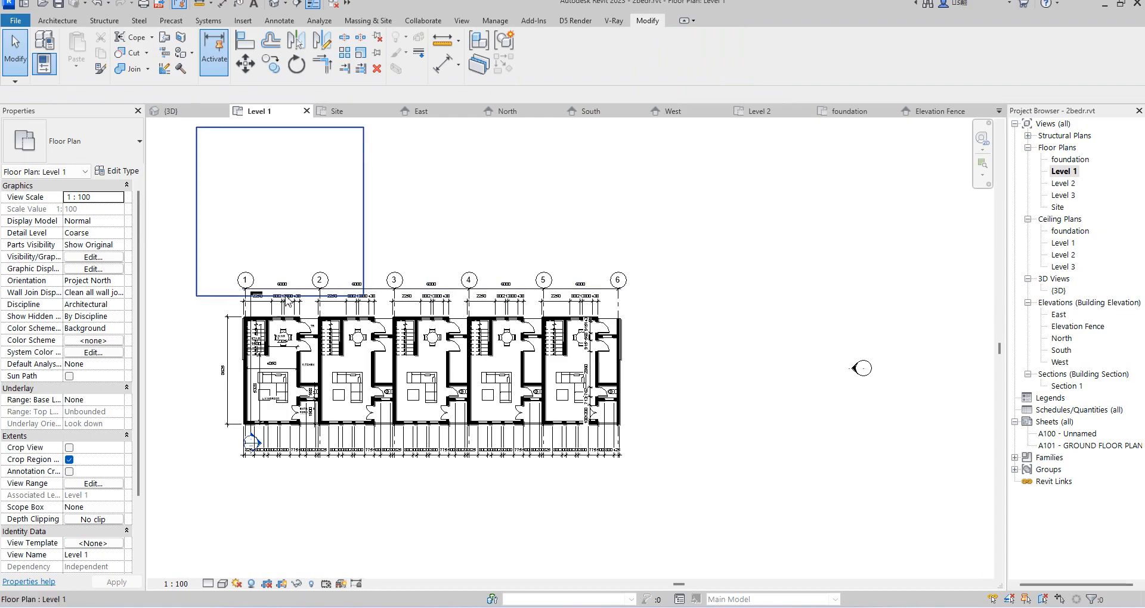
left_click(216, 296)
left_click_drag(280, 295, 293, 488)
left_click_drag(364, 309, 659, 365)
left_click_drag(436, 131, 430, 256)
mouse_move(196, 374)
left_mouse_down()
mouse_move(224, 377)
mouse_move(212, 383)
left_mouse_up()
Extend the bubble-free ends of the grid lines beyond the entrance-side dimension string
scroll(298, 454, "up", 5)
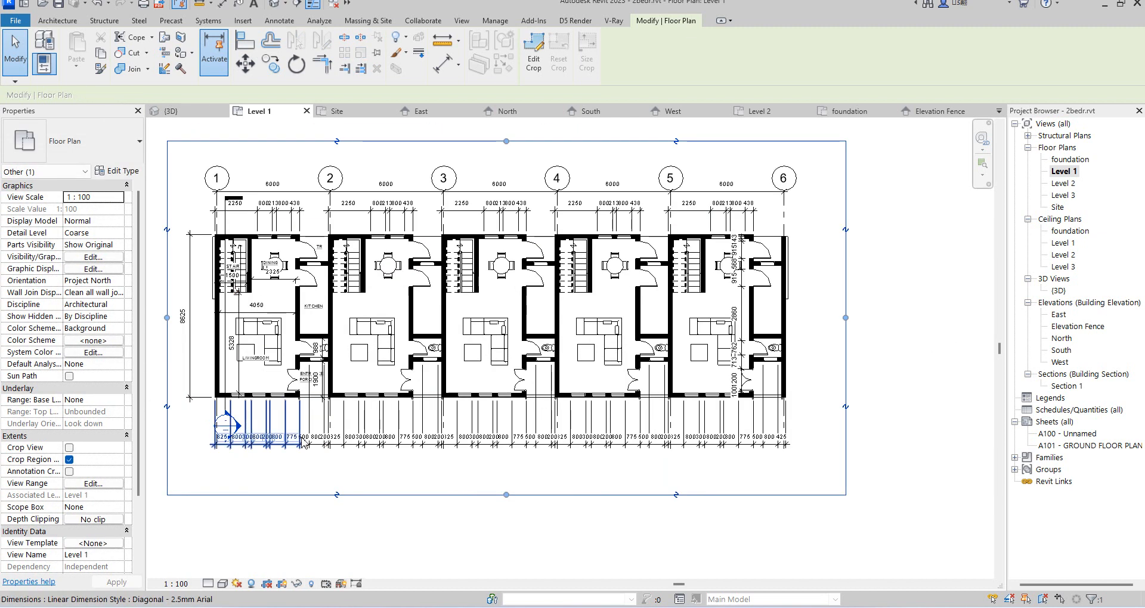
left_click(363, 405)
scroll(359, 451, "down", 2)
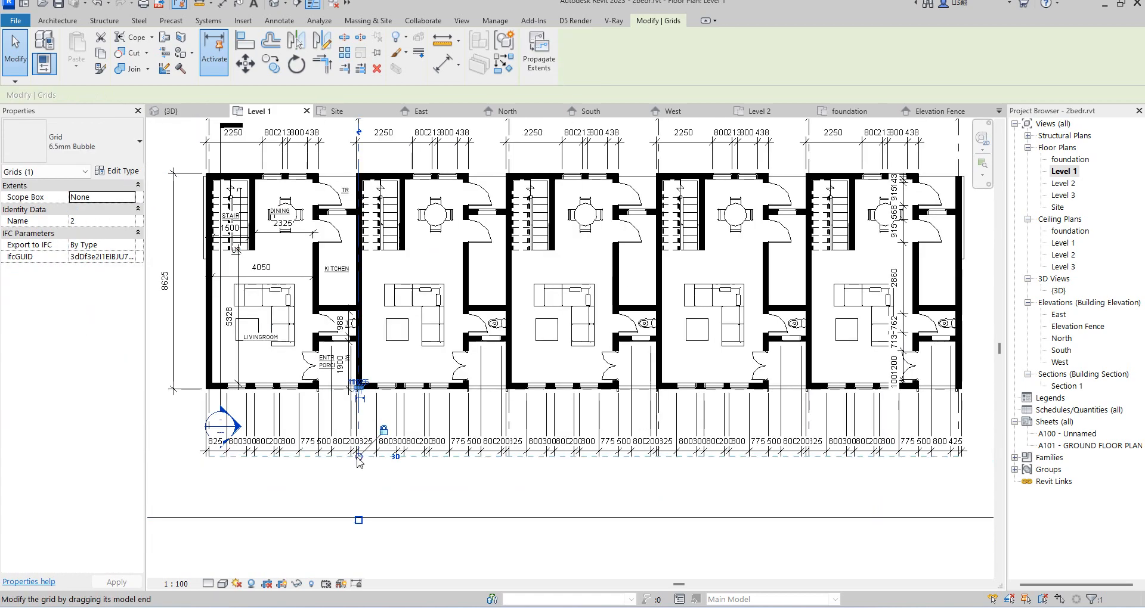
left_click_drag(363, 476, 362, 478)
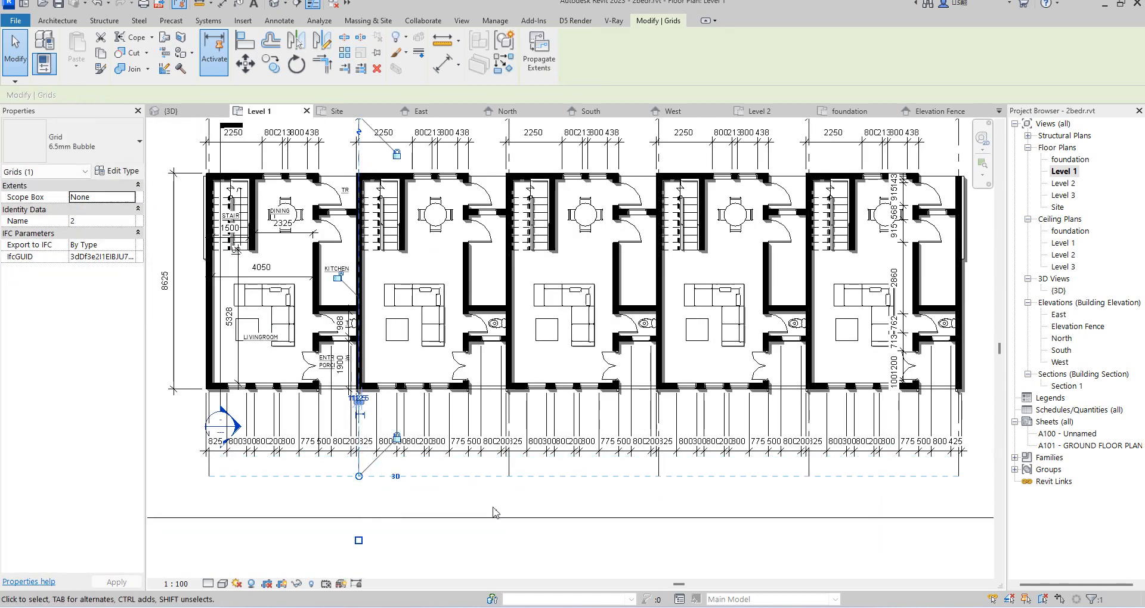
left_click(493, 509)
Add an aligned dimension string across grids 1 to 6 on the entrance side, placed outside the opening dimensions
left_click(442, 63)
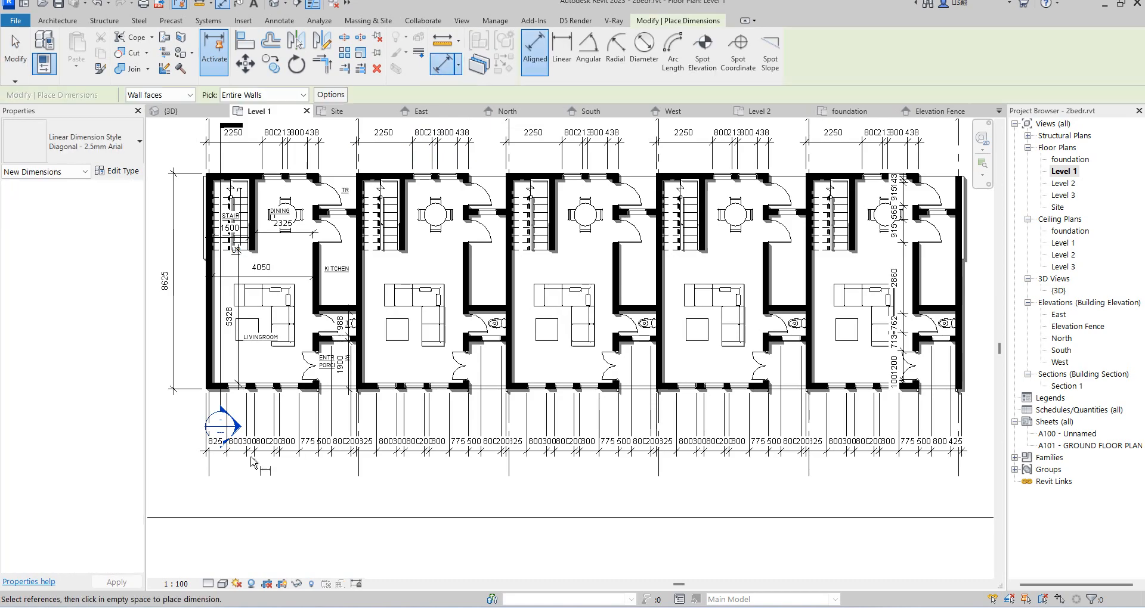
left_click(206, 471)
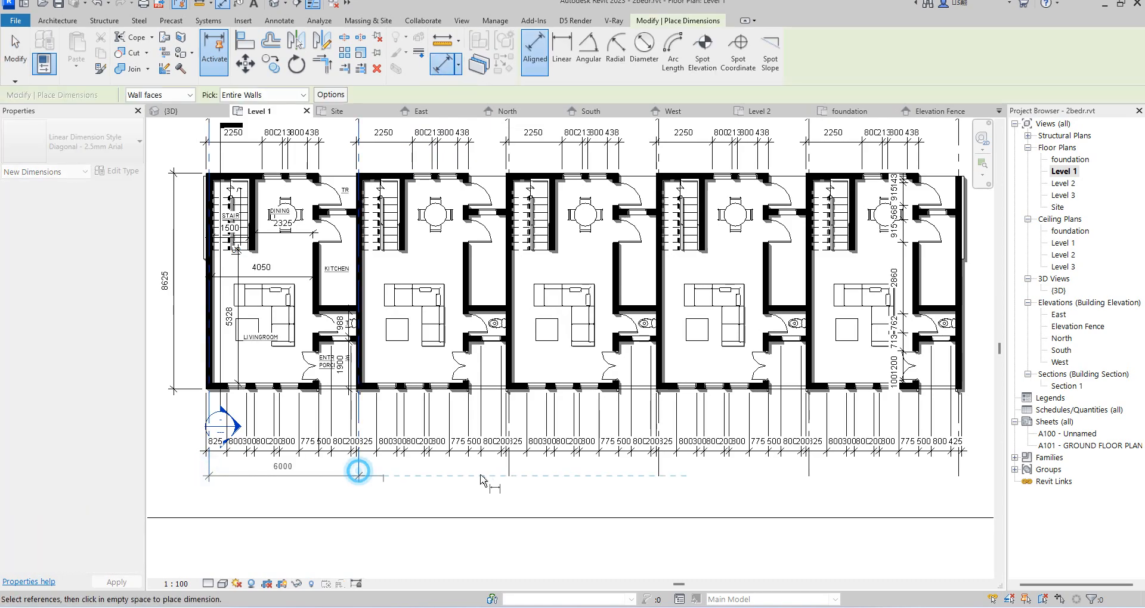
left_click(509, 471)
left_click(658, 475)
left_click(809, 468)
left_click(960, 473)
left_click(895, 475)
scroll(555, 512, "down", 3)
scroll(428, 408, "up", 5)
scroll(437, 341, "down", 3)
scroll(439, 396, "up", 3)
left_click(557, 413)
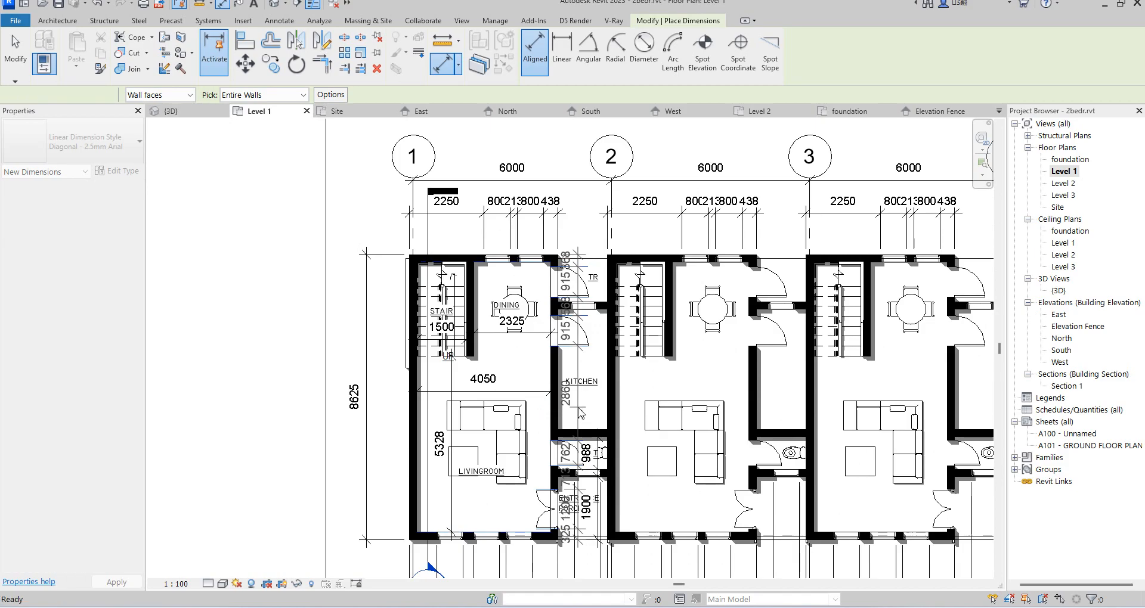
key("Escape")
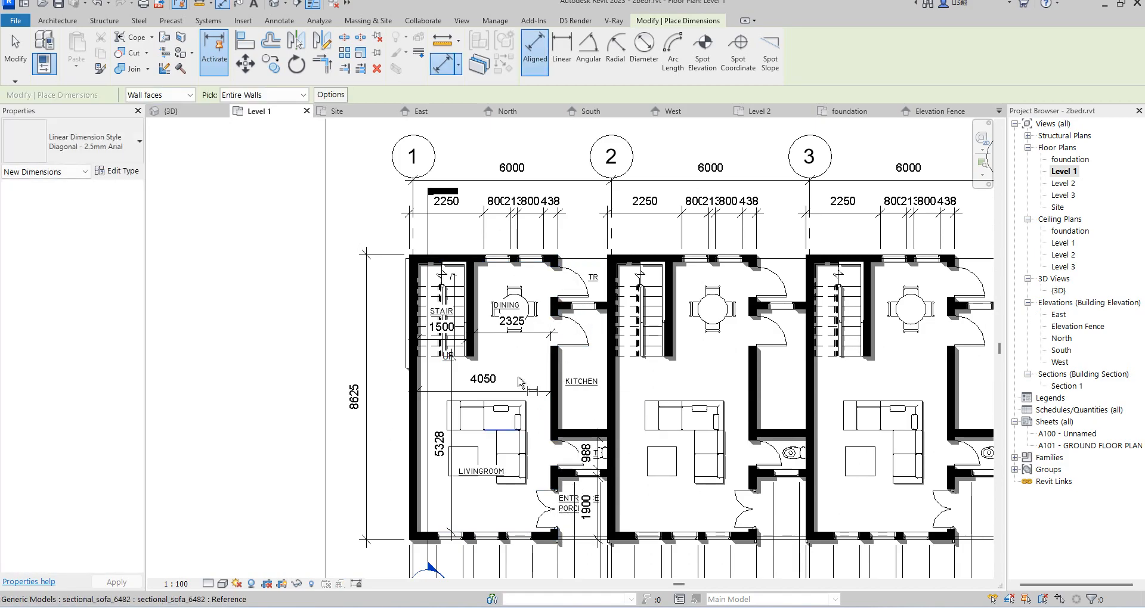
Set the dimension command to pick entire walls, with Intersecting Walls as the only automatic reference
left_click(301, 96)
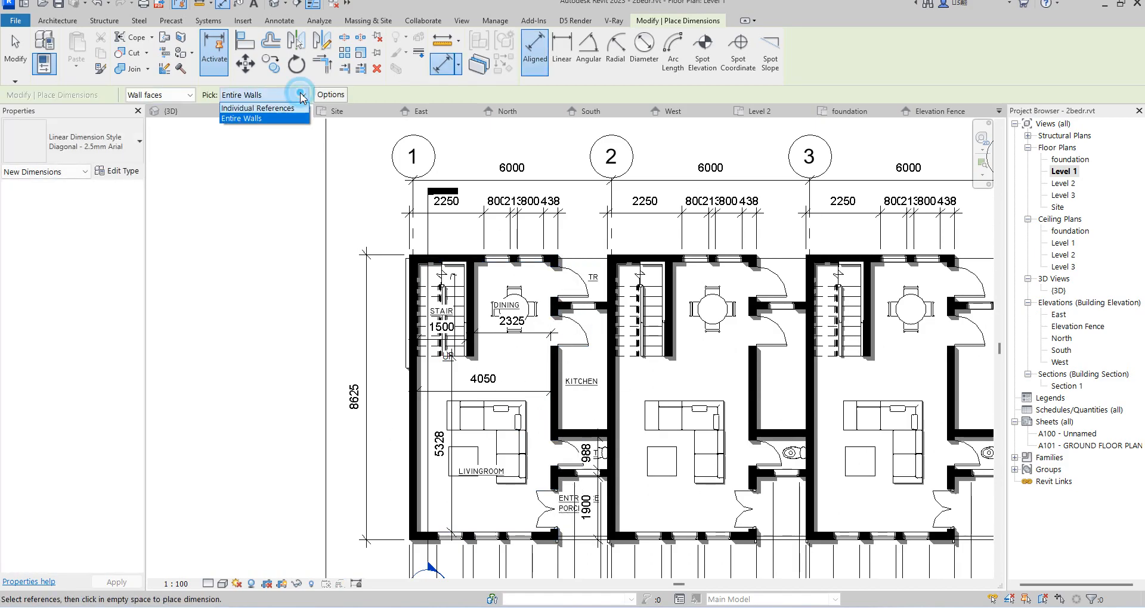
left_click(341, 98)
left_click(341, 98)
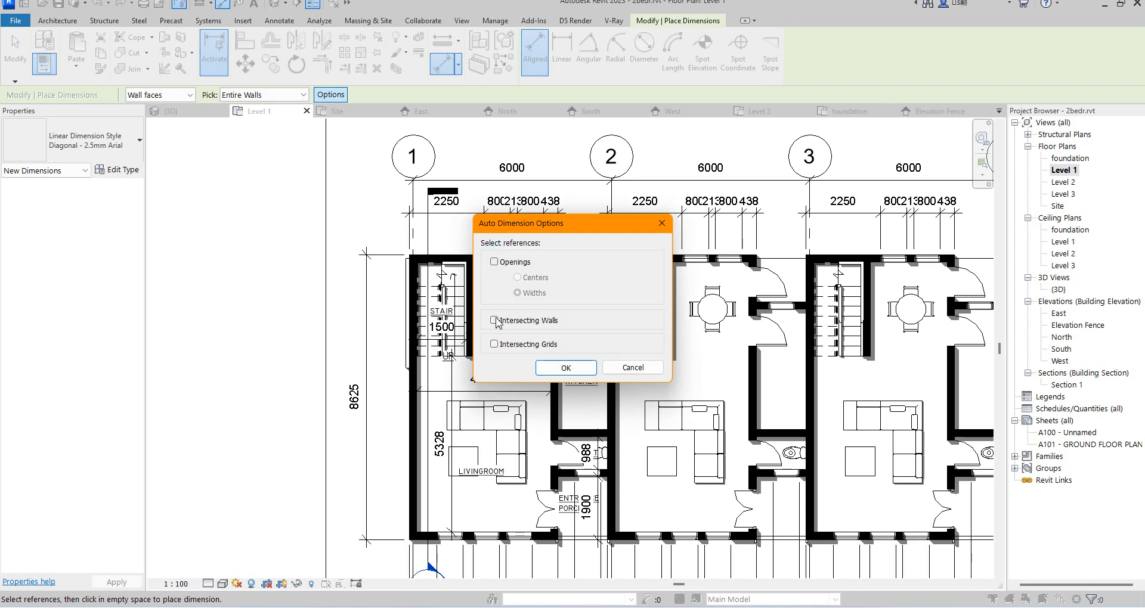
left_click(566, 368)
Dimension the party wall on grid 2 against its intersecting walls, placing the string through the first unit's kitchen
left_click(611, 405)
scroll(647, 409, "up", 3)
scroll(656, 415, "up", 1)
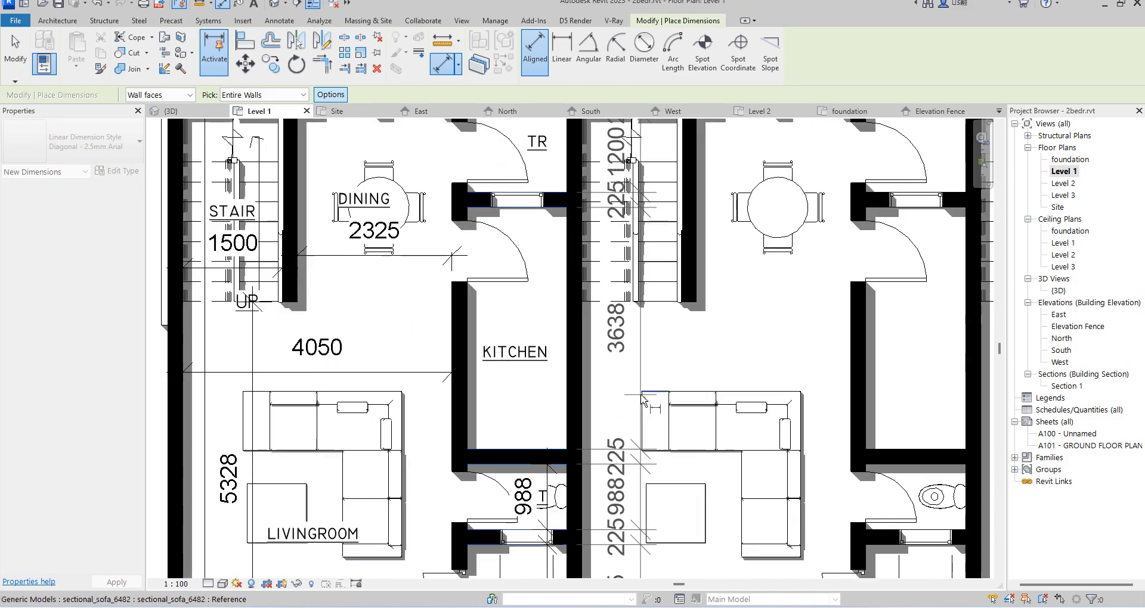
left_click(536, 385)
scroll(537, 382, "down", 3)
scroll(560, 277, "up", 5)
scroll(561, 278, "down", 3)
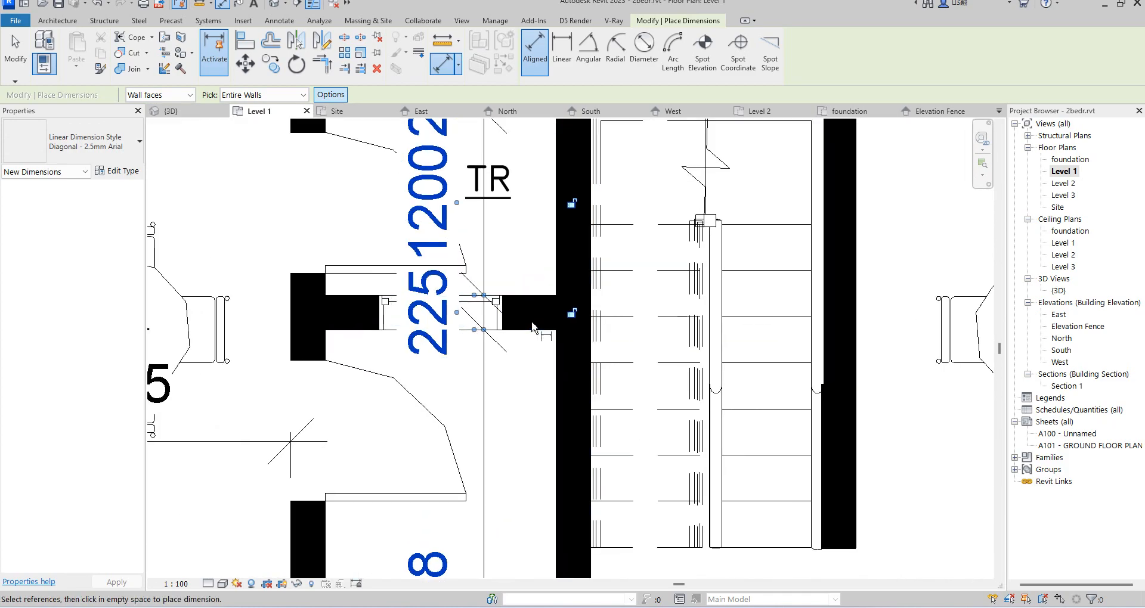
Dimension the party wall on grid 3 the same way, placing the string through the second unit's kitchen
scroll(630, 478, "down", 2)
scroll(716, 468, "up", 2)
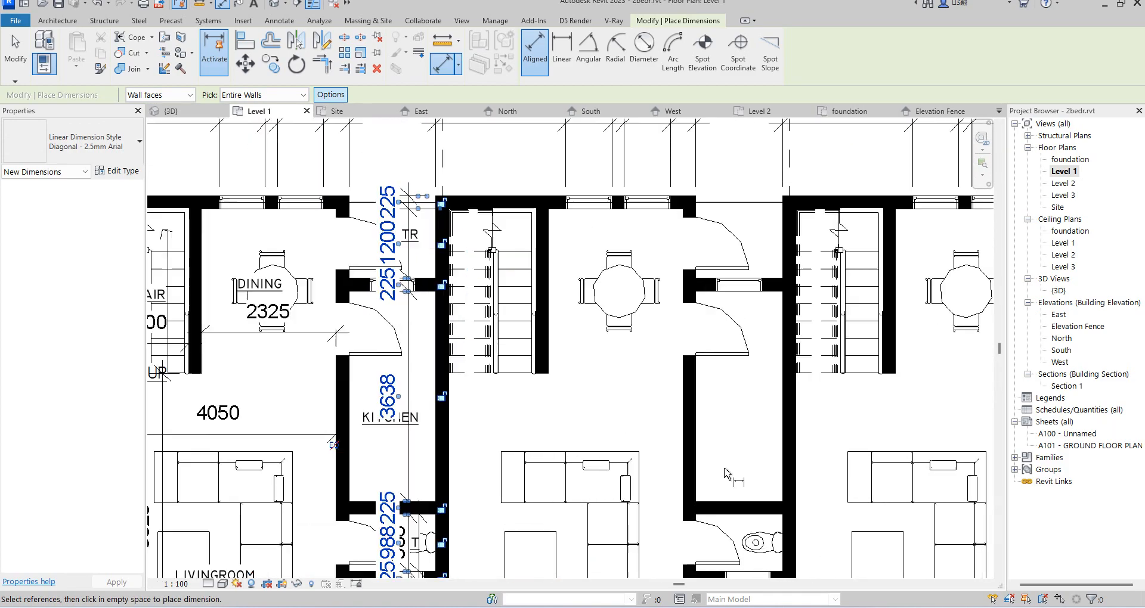
left_click(757, 444)
scroll(757, 444, "down", 4)
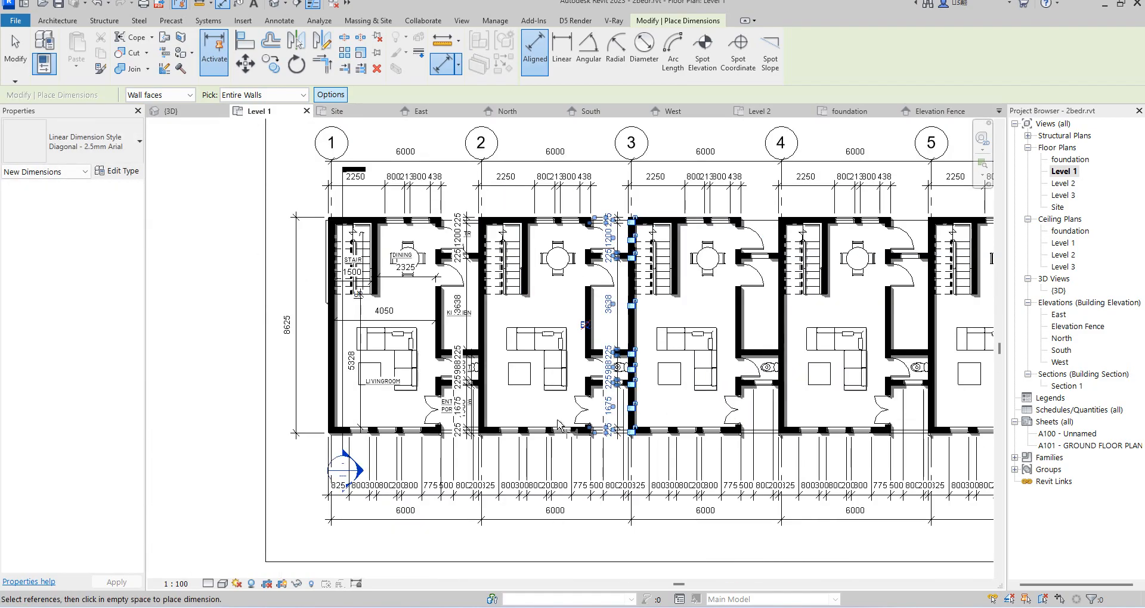
Add an automatic dimension string for the second unit's front wall, placed across its living room just behind the sofa
scroll(531, 427, "up", 2)
left_click(529, 440)
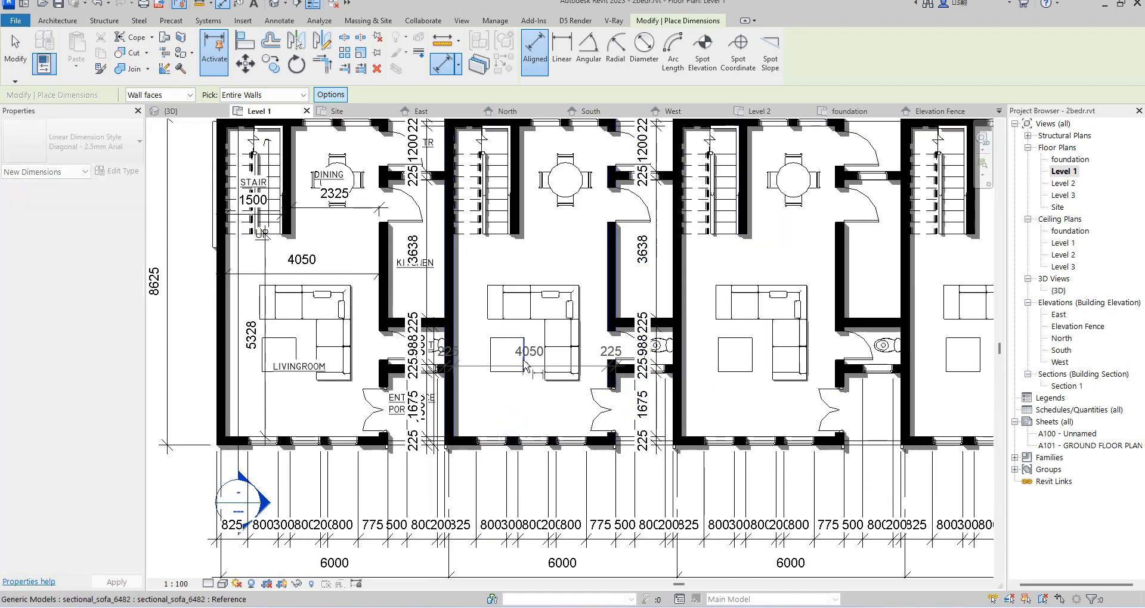
scroll(523, 271, "up", 1)
left_click(525, 272)
scroll(490, 402, "down", 3)
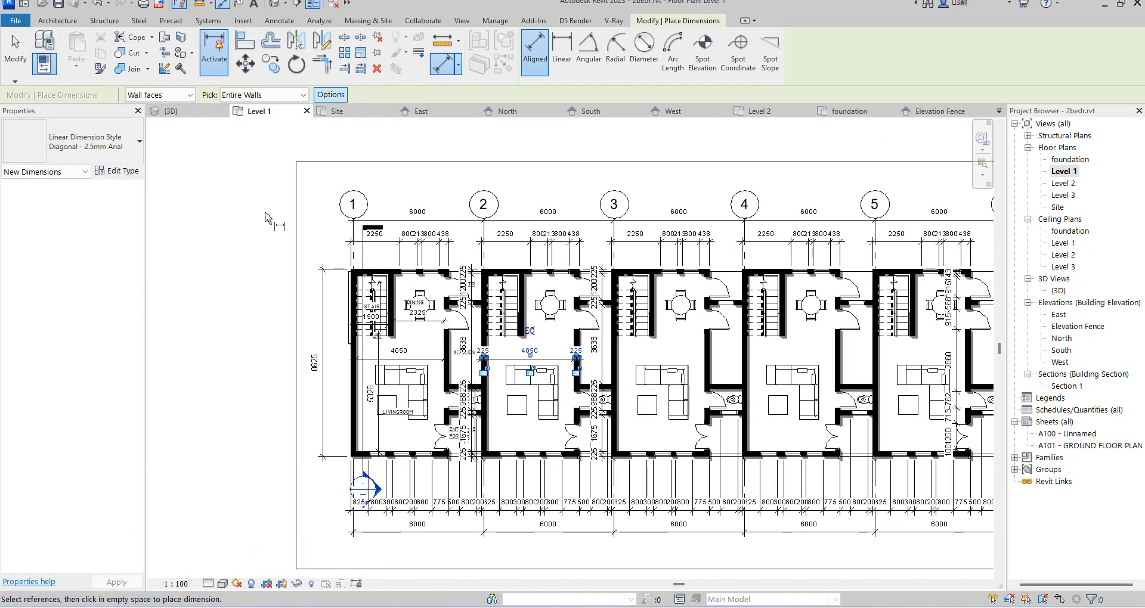
Review the automatic dimension reference options without changing them and end the dimension command
left_click(325, 96)
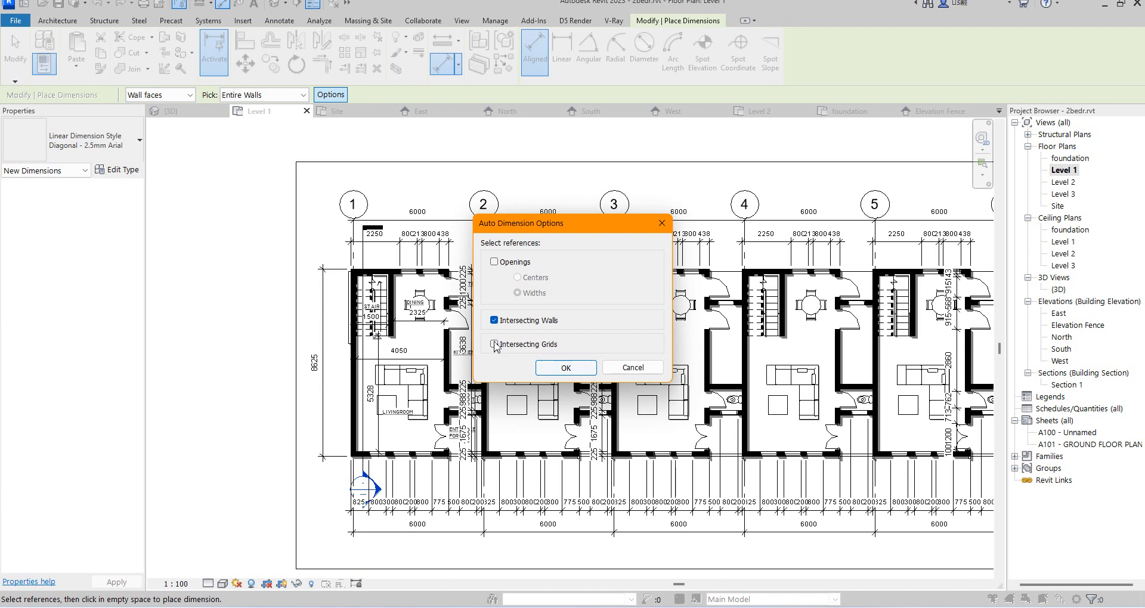
left_click(633, 367)
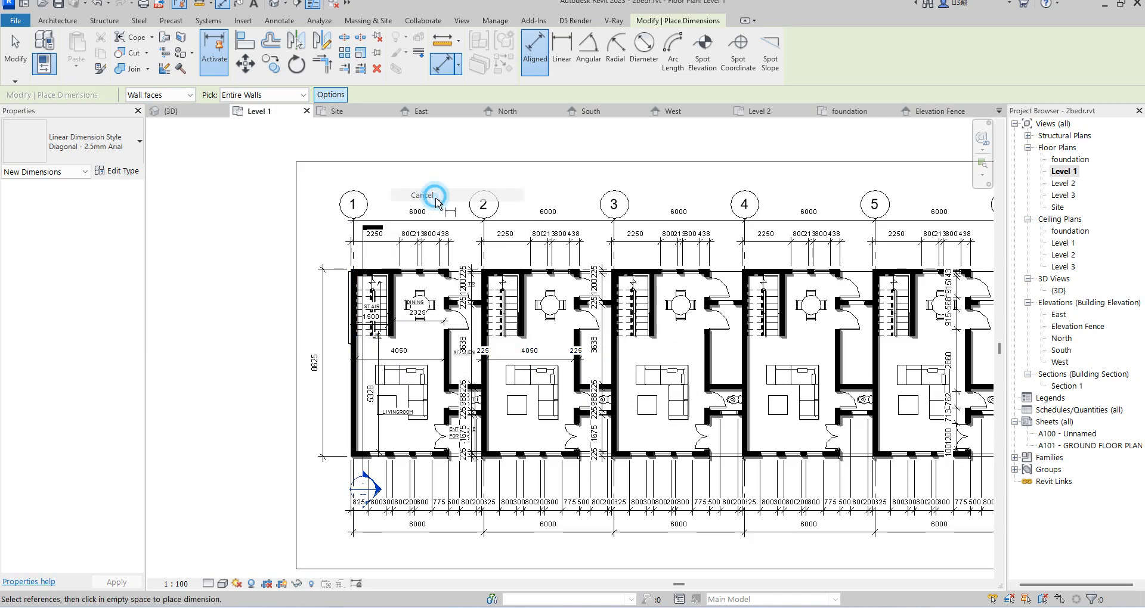
scroll(469, 343, "down", 3)
right_click(611, 228)
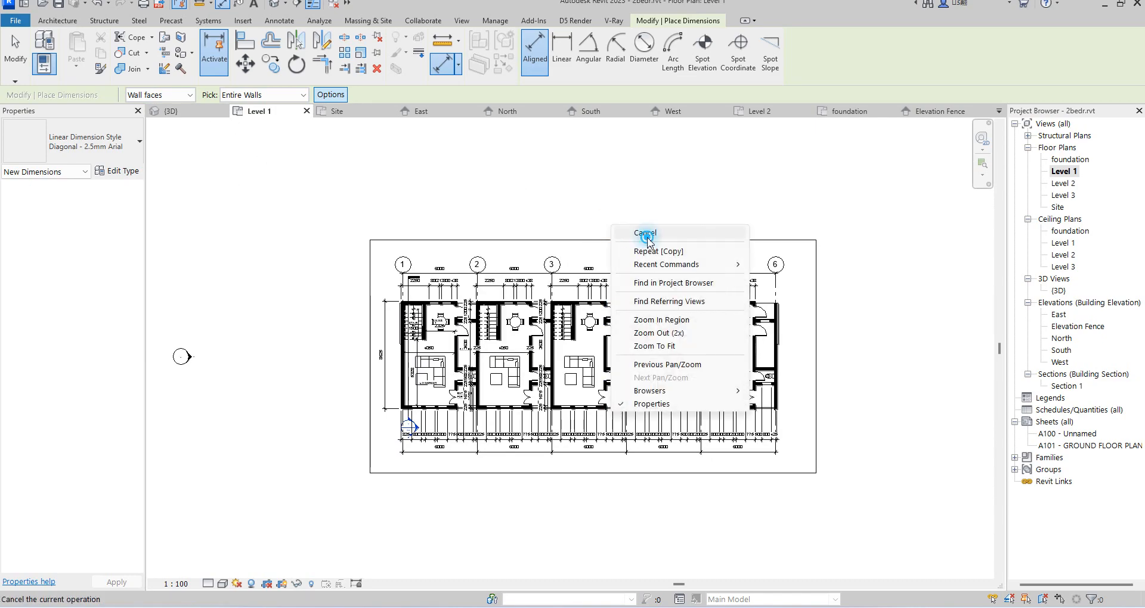
left_click(645, 233)
Try to copy all dimensions visible on Level 1 into the Level 2 plan, aligned to the current view
scroll(584, 258, "up", 5)
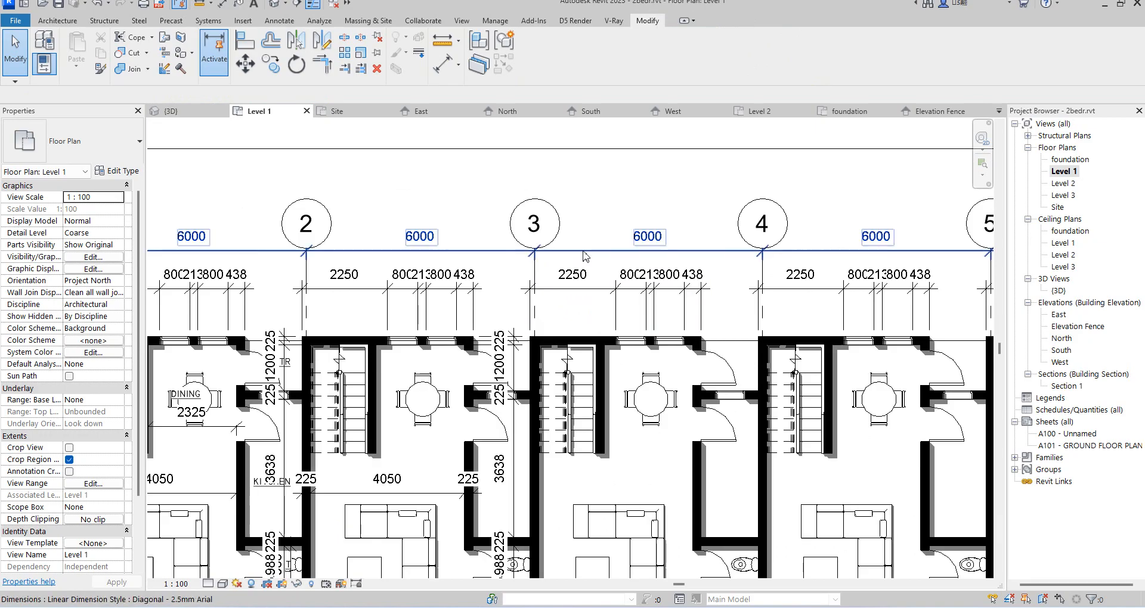
left_click(593, 292)
right_click(595, 290)
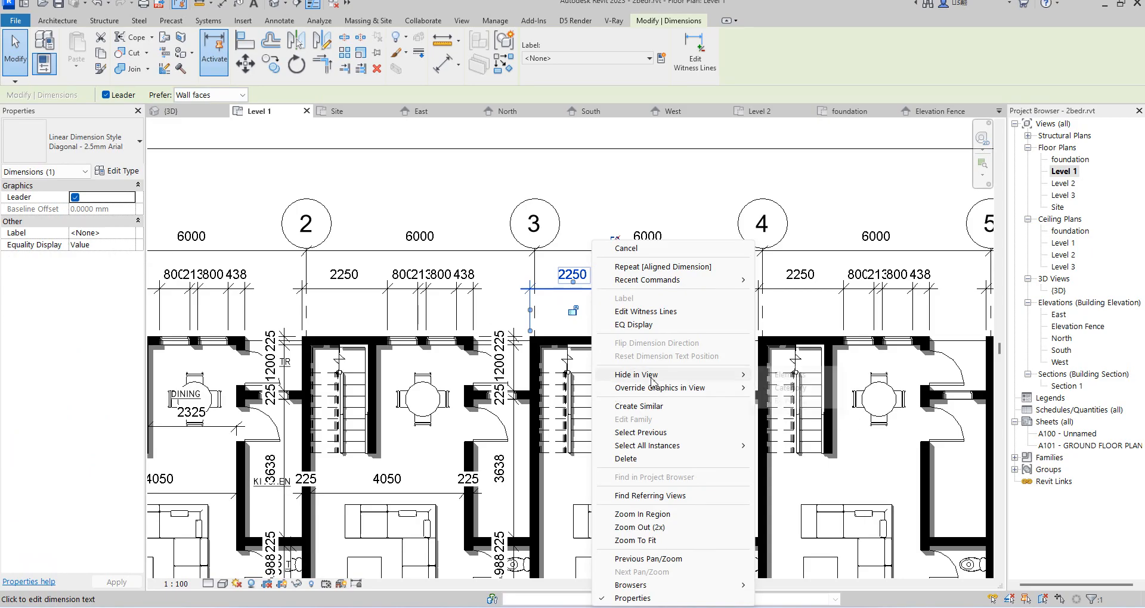
mouse_move(716, 445)
left_click(778, 446)
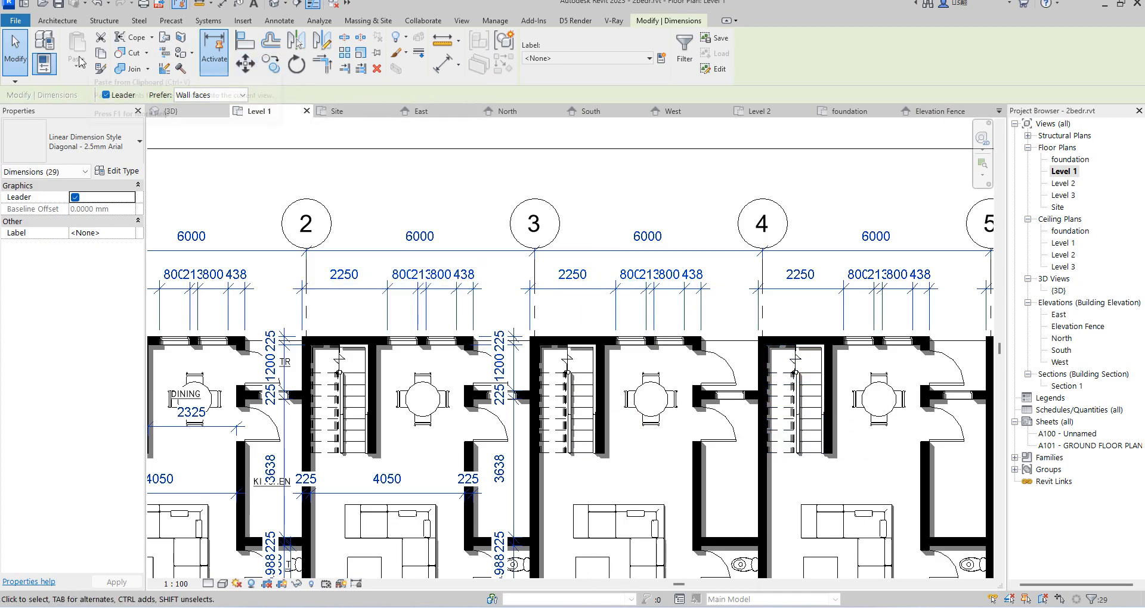
double_click(1064, 183)
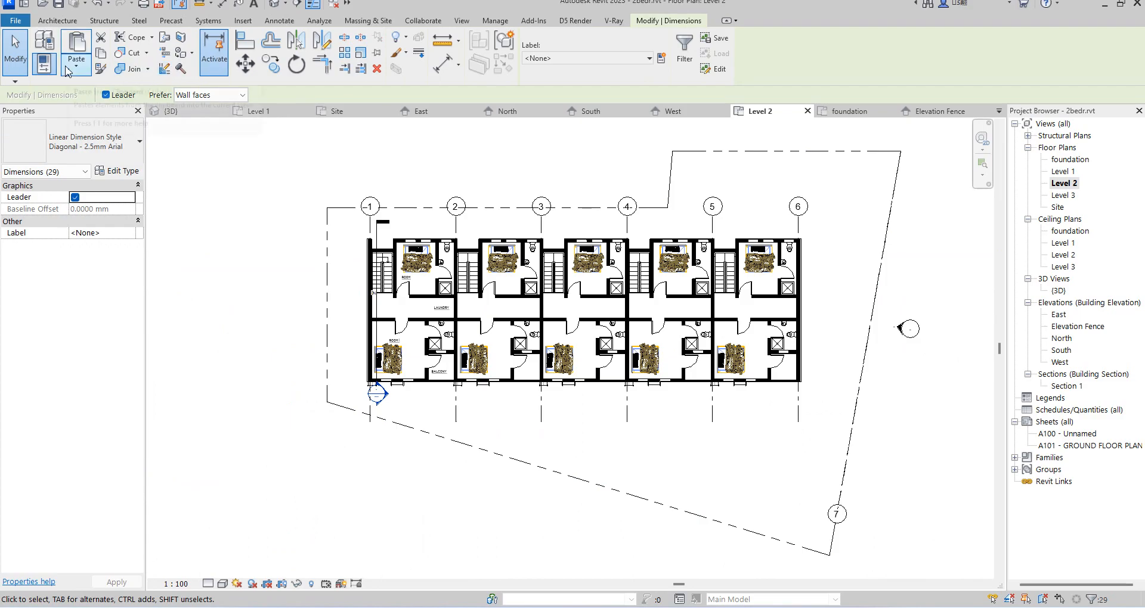
left_click(68, 72)
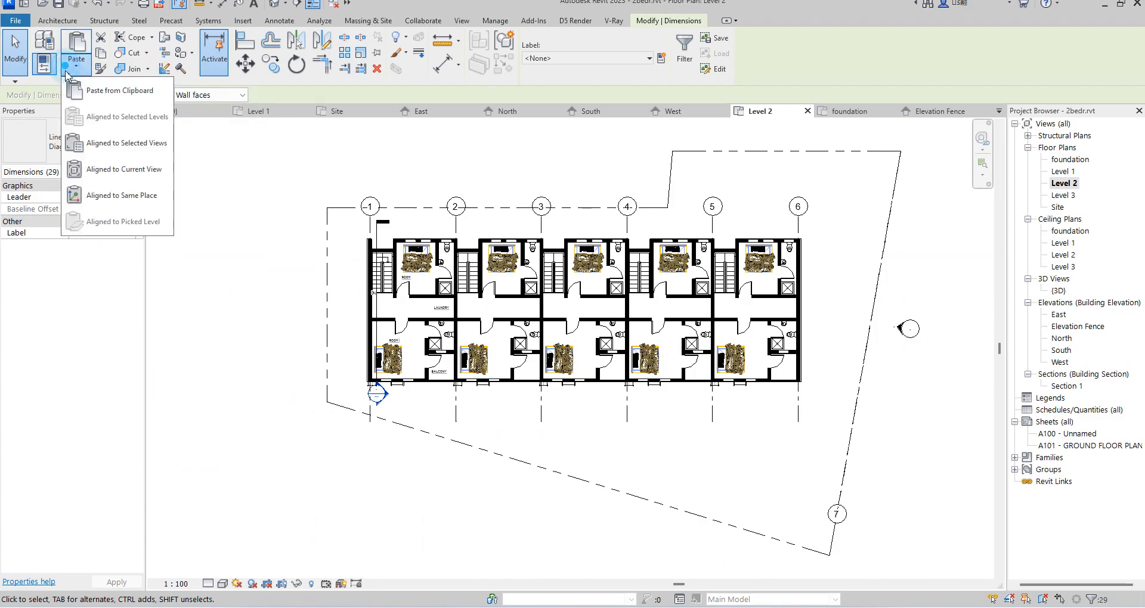
left_click(117, 170)
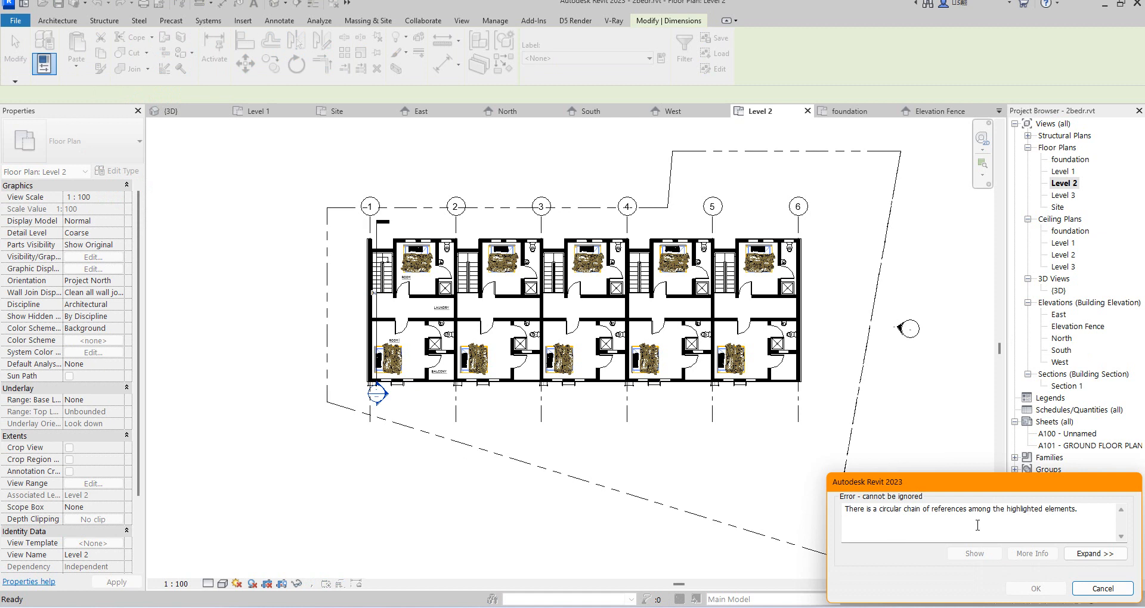
left_click(1113, 590)
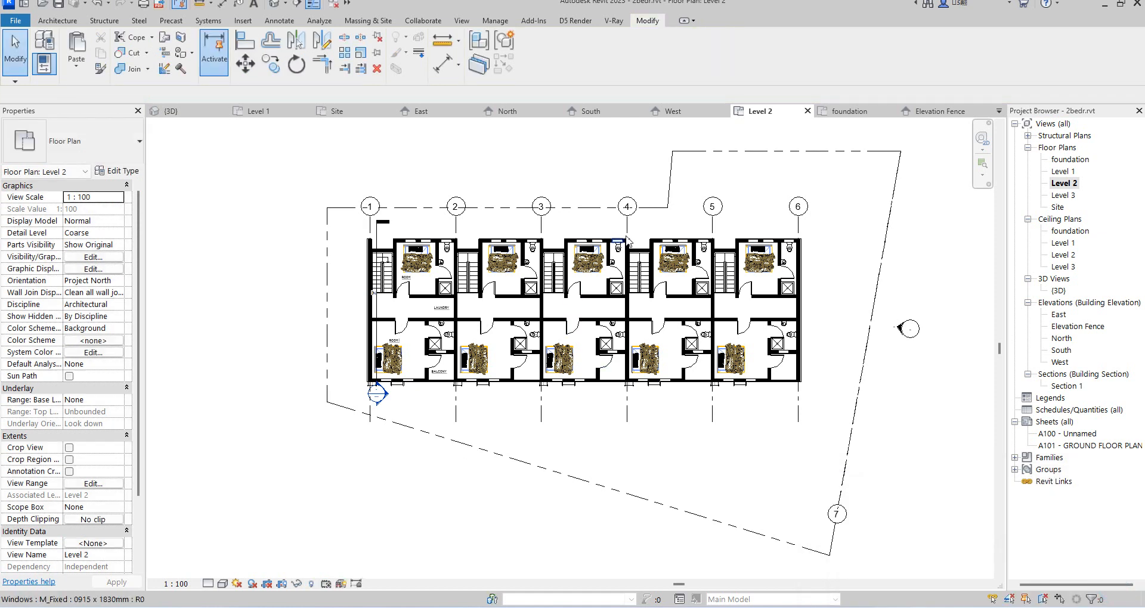
Move the Section 1 line towards grid 2 so it cuts the first unit's stair flight farther from grid 1
scroll(635, 232, "up", 5)
scroll(637, 235, "down", 5)
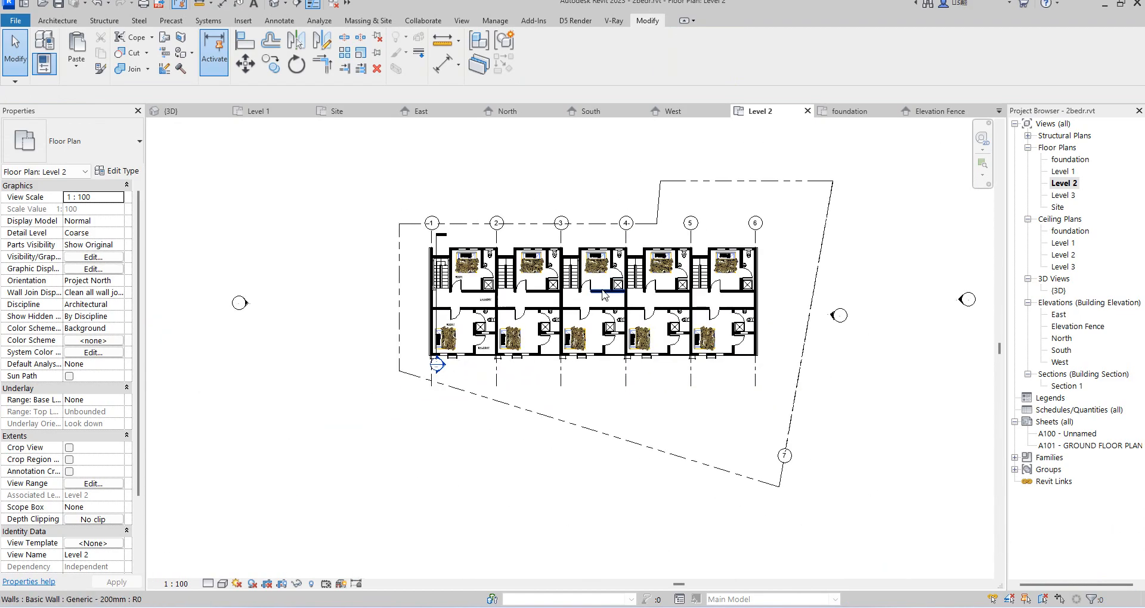
scroll(466, 335, "up", 3)
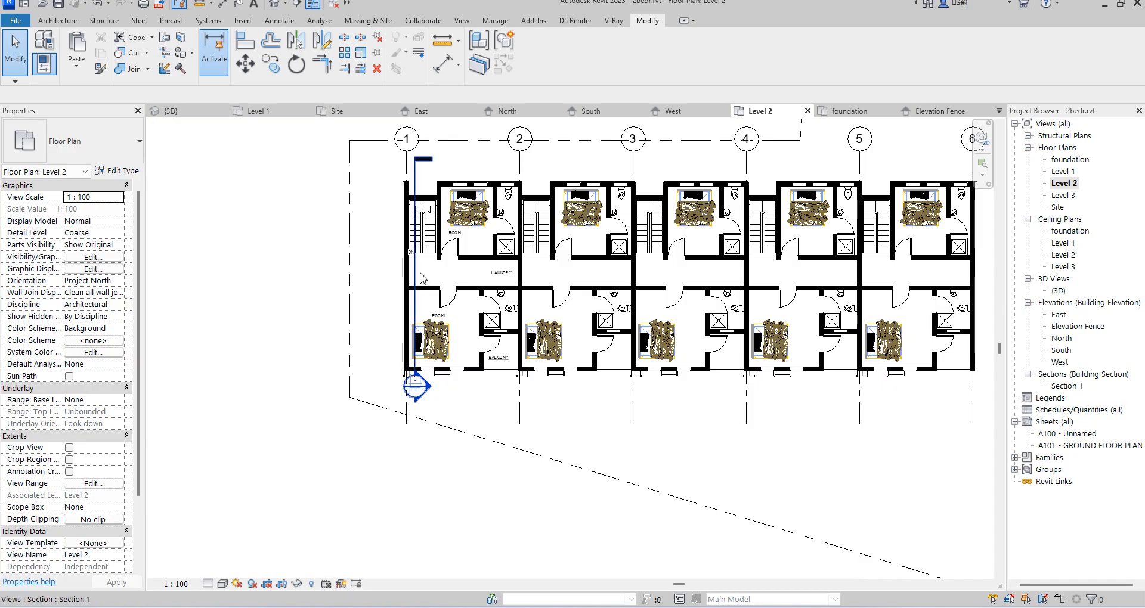
left_click(414, 280)
scroll(414, 280, "up", 3)
left_click_drag(448, 293, 545, 276)
scroll(492, 305, "down", 3)
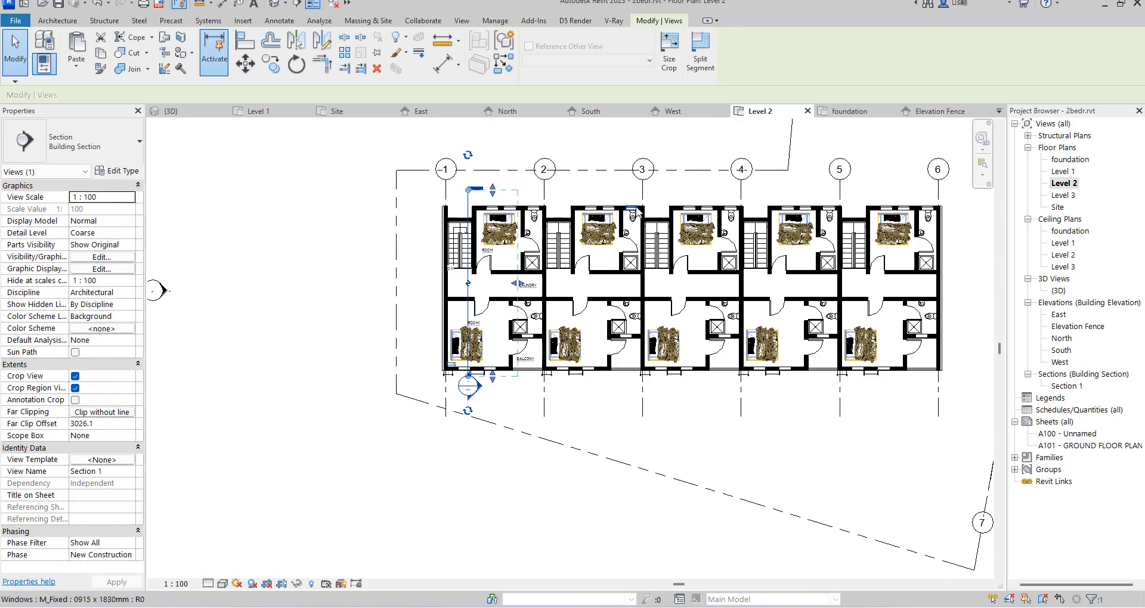
scroll(571, 177, "up", 2)
left_click(571, 177)
scroll(837, 233, "down", 2)
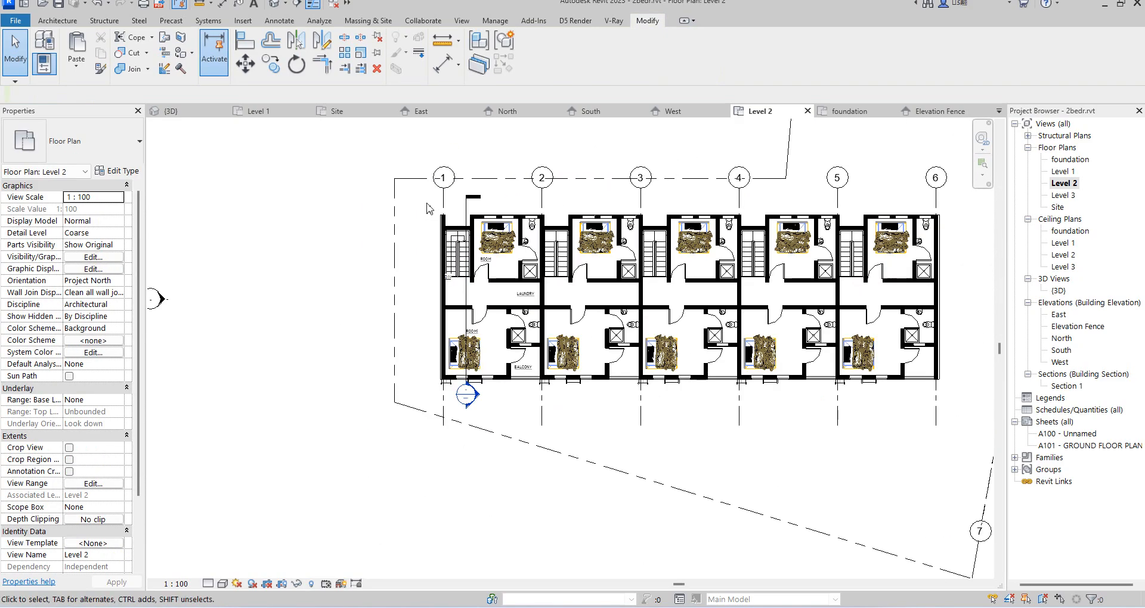
scroll(837, 233, "up", 1)
Copy the bubble-side dimension string of grids 1 to 6 from Level 1 and paste it into Level 2, aligned to the current view
double_click(1067, 171)
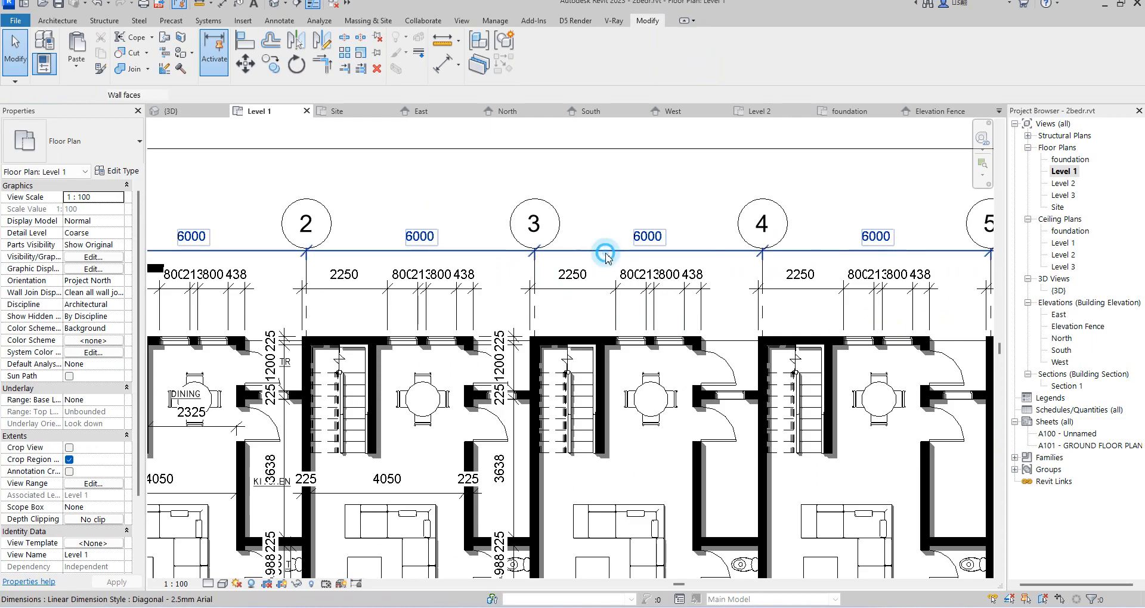
left_click(606, 251)
scroll(606, 253, "down", 4)
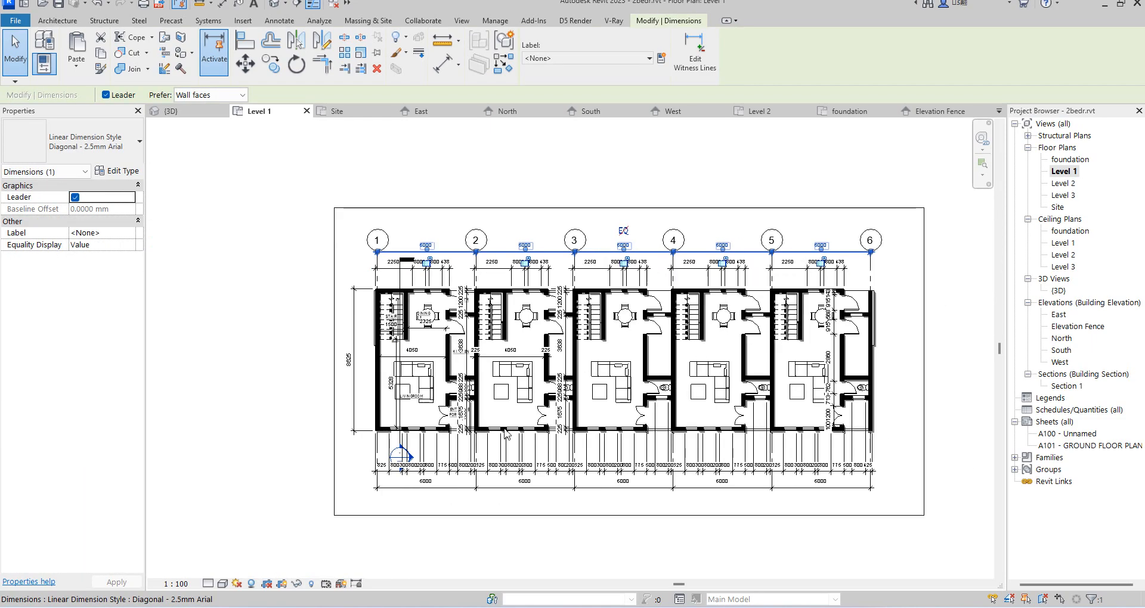
scroll(597, 251, "up", 1)
scroll(598, 252, "up", 2)
mouse_move(597, 264)
left_mouse_down()
mouse_move(591, 277)
mouse_move(592, 255)
left_mouse_up()
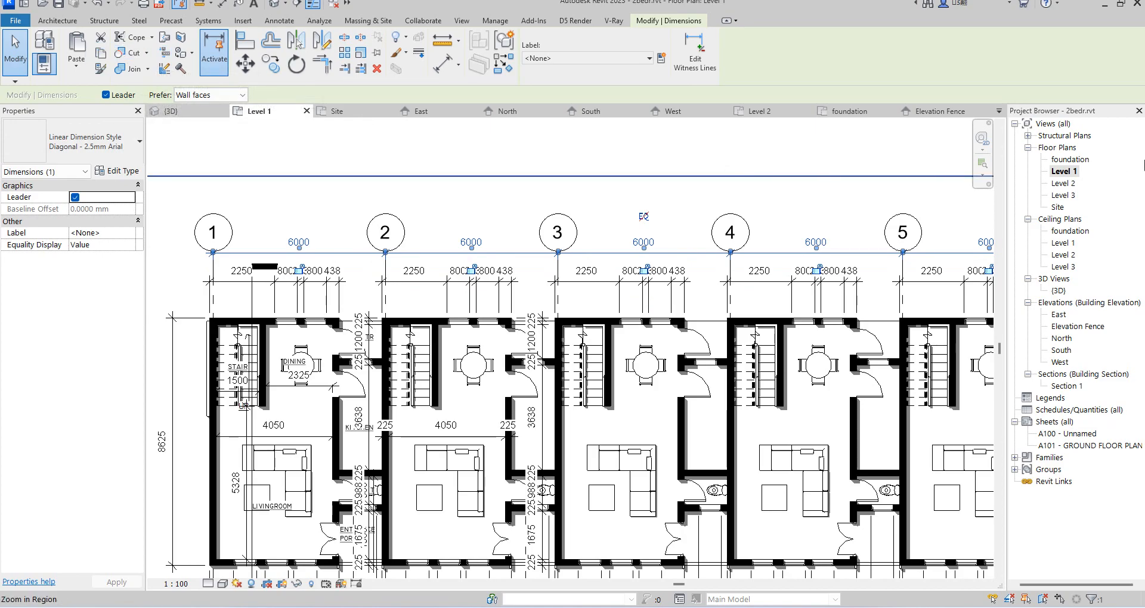
double_click(1064, 183)
left_click(69, 73)
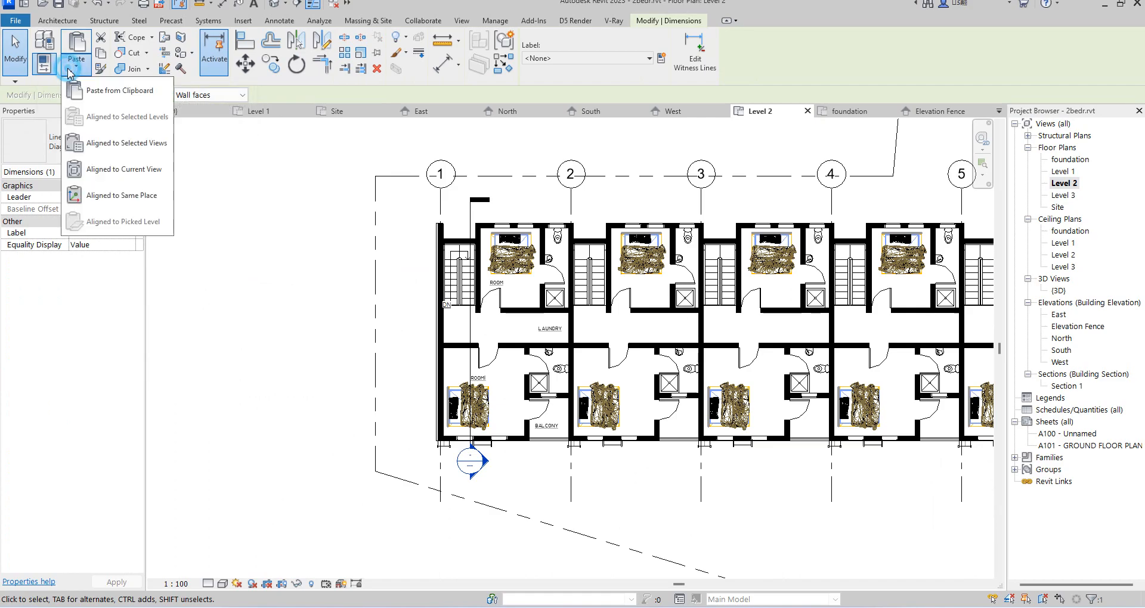
left_click(116, 167)
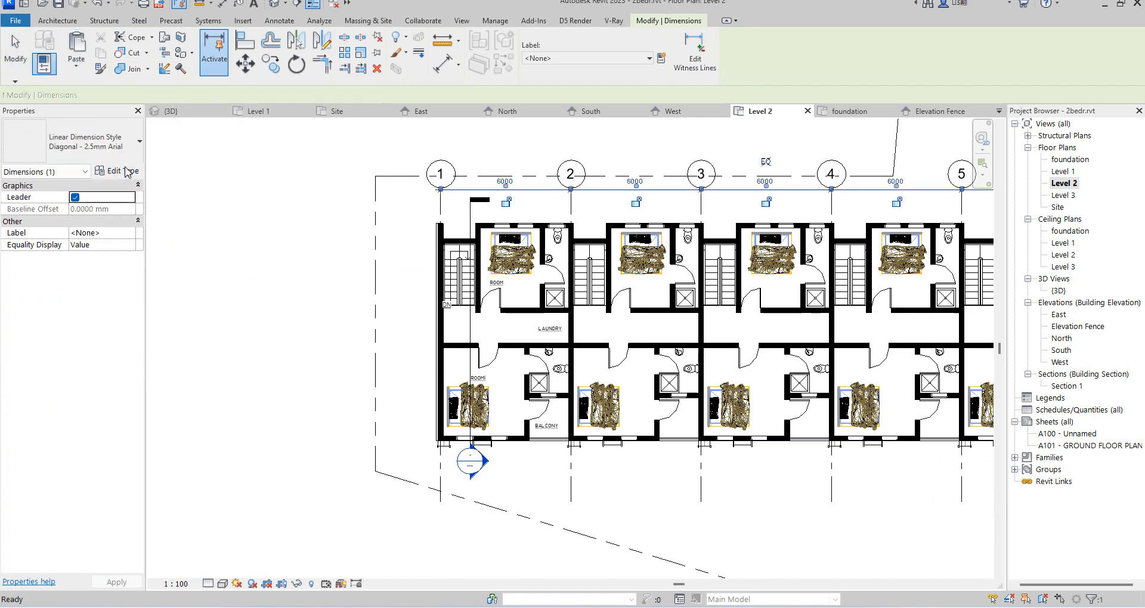
left_click(499, 146)
Move the pasted grid dimension string on Level 2 away from the grid bubbles, closer to the building
scroll(654, 200, "up", 3)
scroll(666, 194, "up", 4)
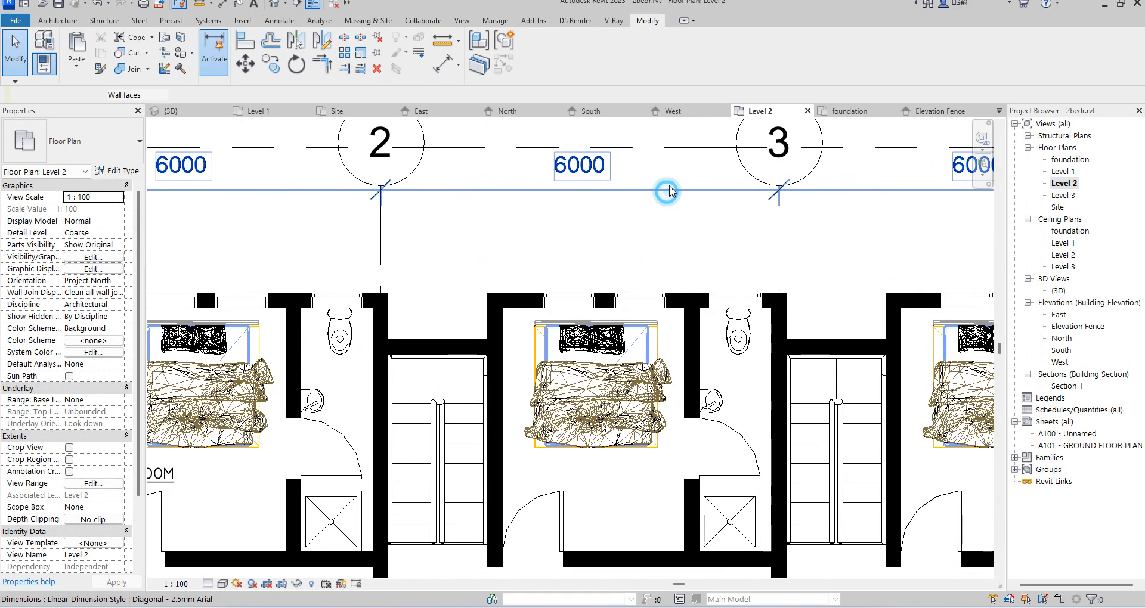
left_click(667, 194)
left_click_drag(667, 193, 674, 218)
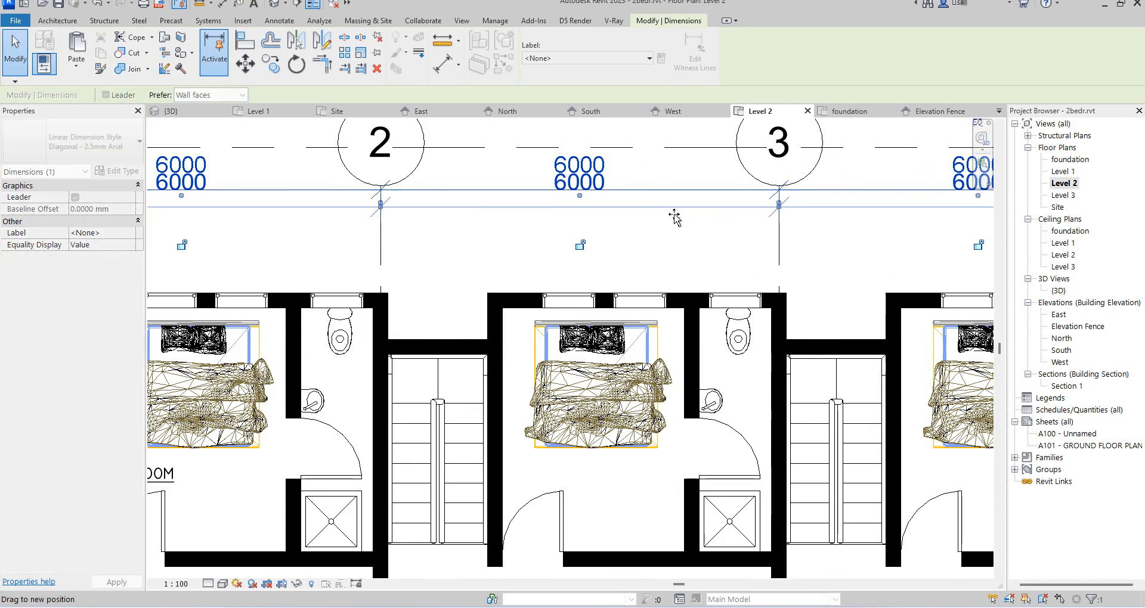
left_click(662, 246)
scroll(546, 289, "down", 6)
scroll(482, 245, "down", 5)
scroll(598, 318, "up", 2)
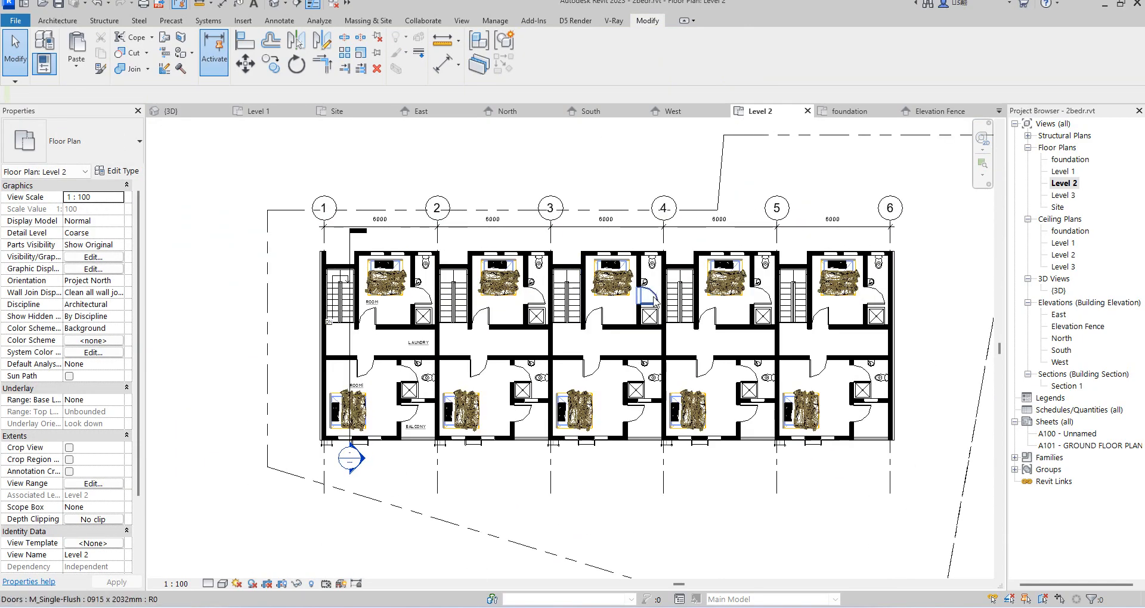
Add an automatic aligned dimension string for the wall between the first unit's upper room and laundry, placed across the bed and bathroom
left_click(445, 66)
scroll(360, 325, "up", 5)
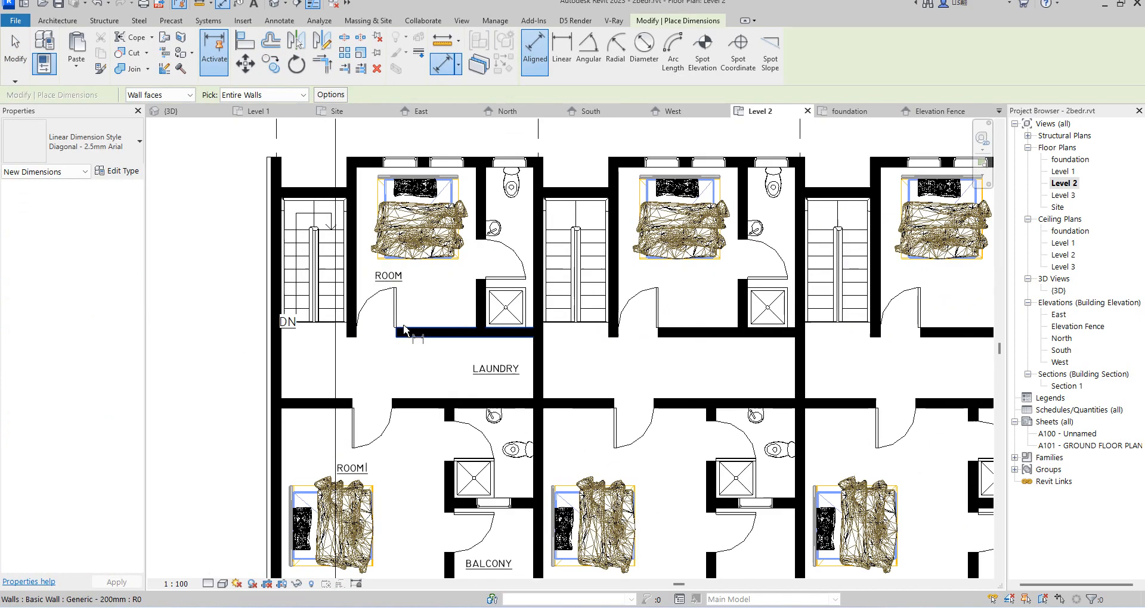
left_click(418, 337)
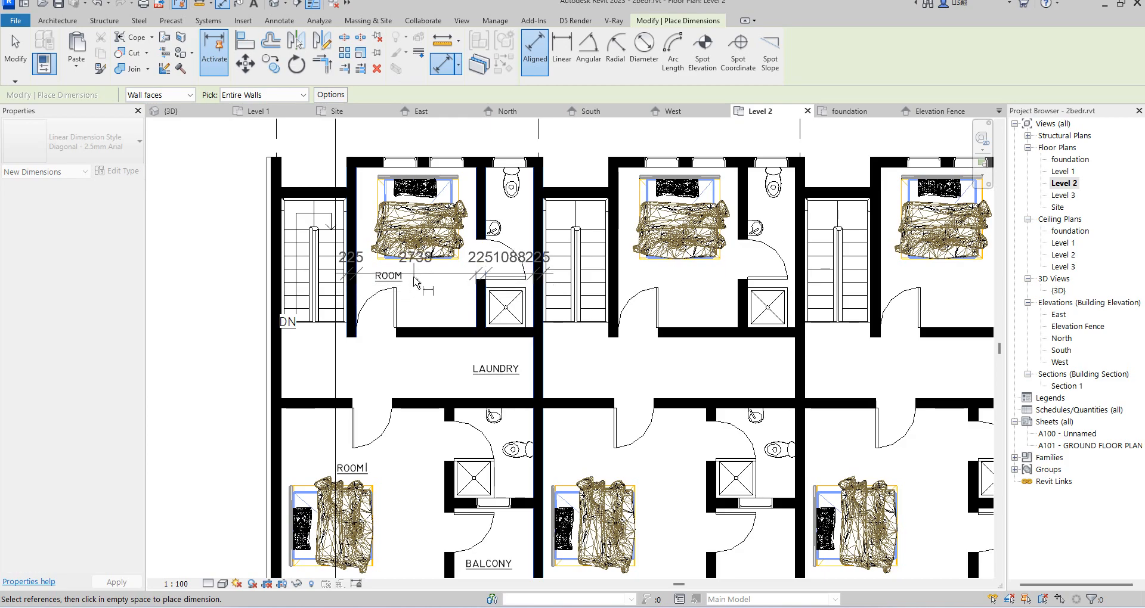
scroll(412, 276, "up", 2)
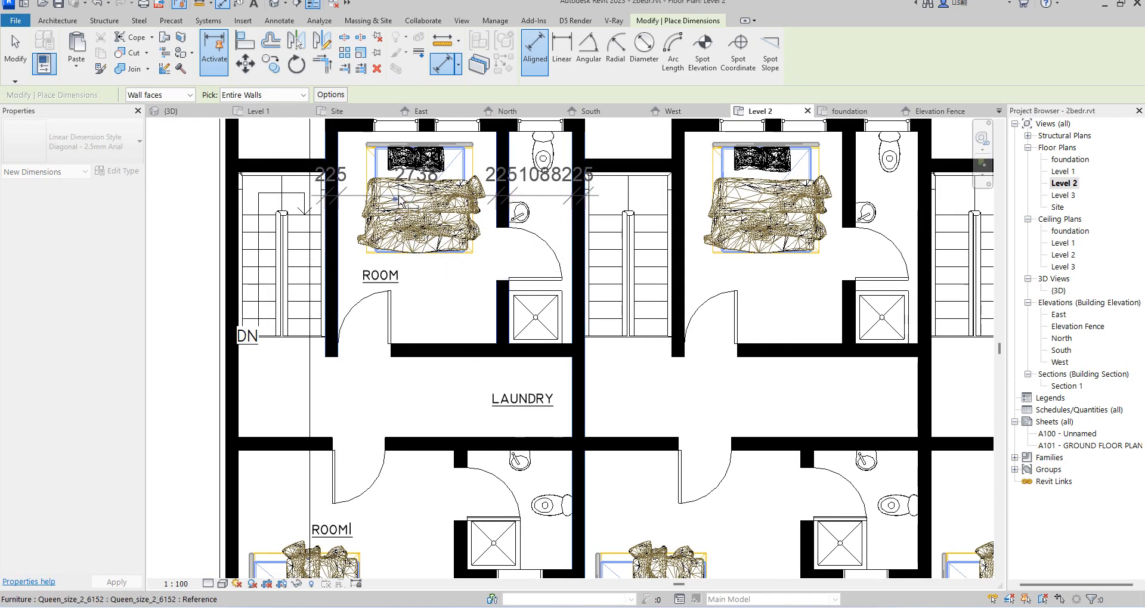
scroll(399, 196, "up", 7)
scroll(399, 197, "down", 10)
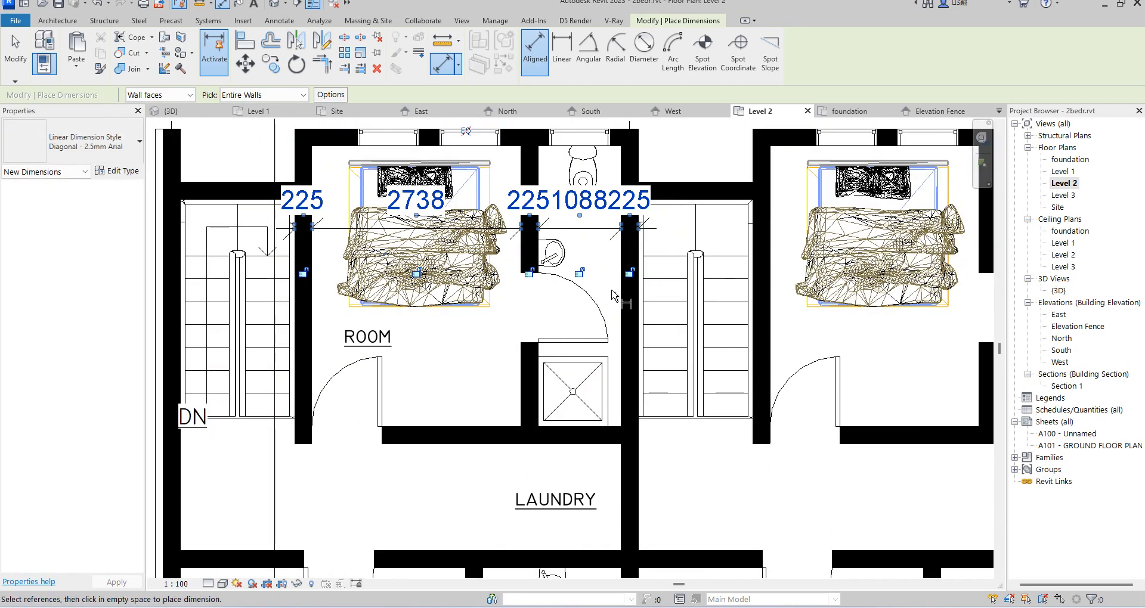
Add automatic aligned dimension strings to the second unit's upper room on Level 2, one along its depth and one across the bedroom and bathroom
left_click(645, 305)
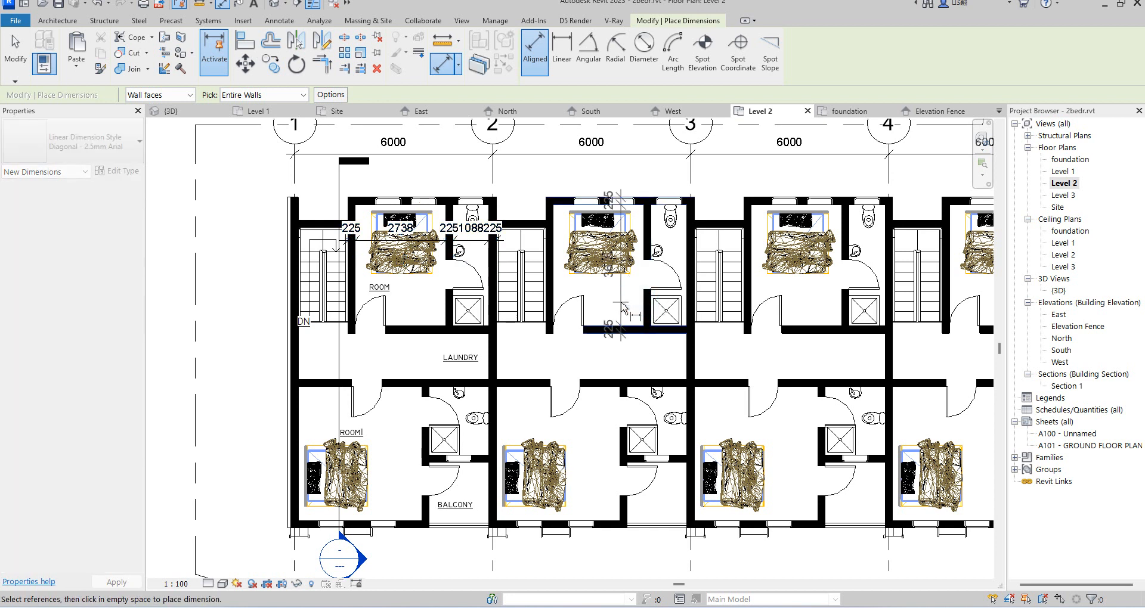
scroll(621, 303, "up", 2)
left_click(612, 303)
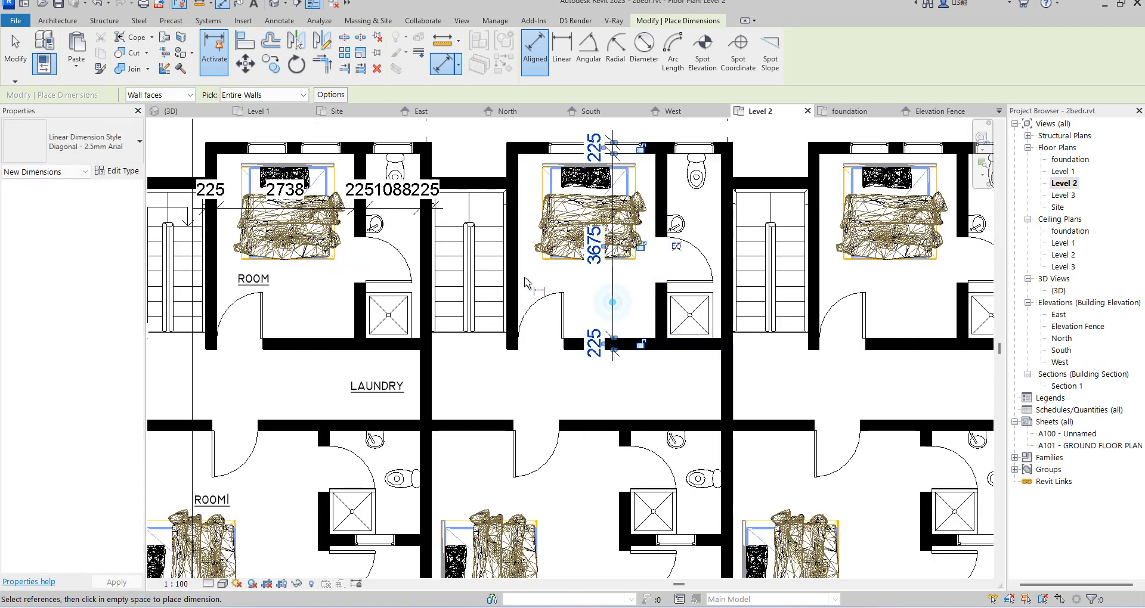
left_click(635, 338)
scroll(621, 300, "up", 2)
left_click(622, 303)
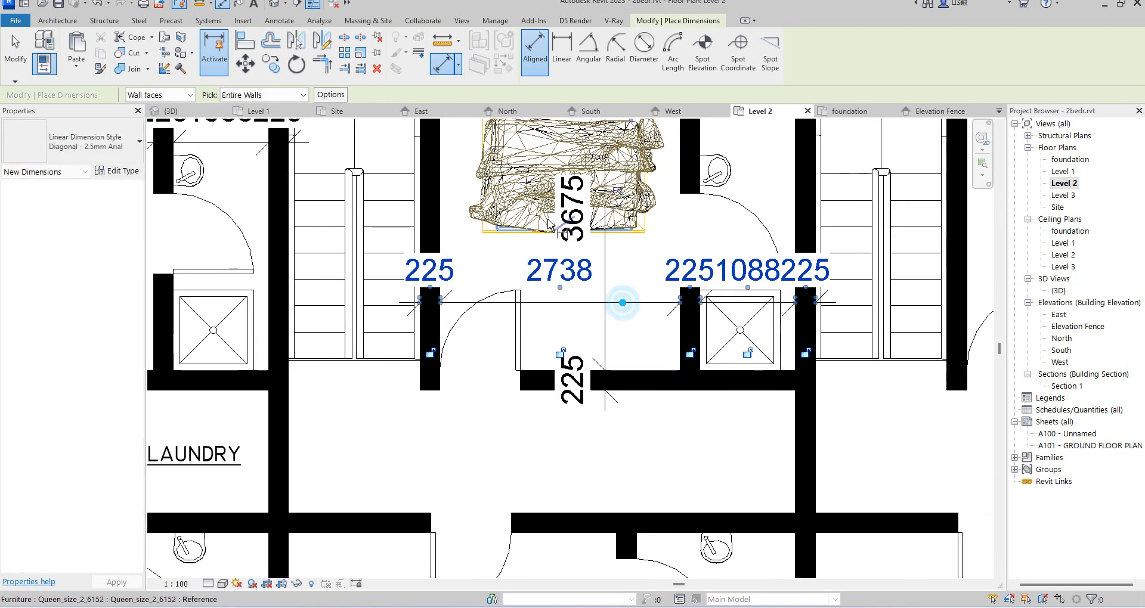
Add an automatic aligned dimension string along the full depth of the second unit, placed through the stair and lower bed near grid 2
scroll(614, 304, "down", 3)
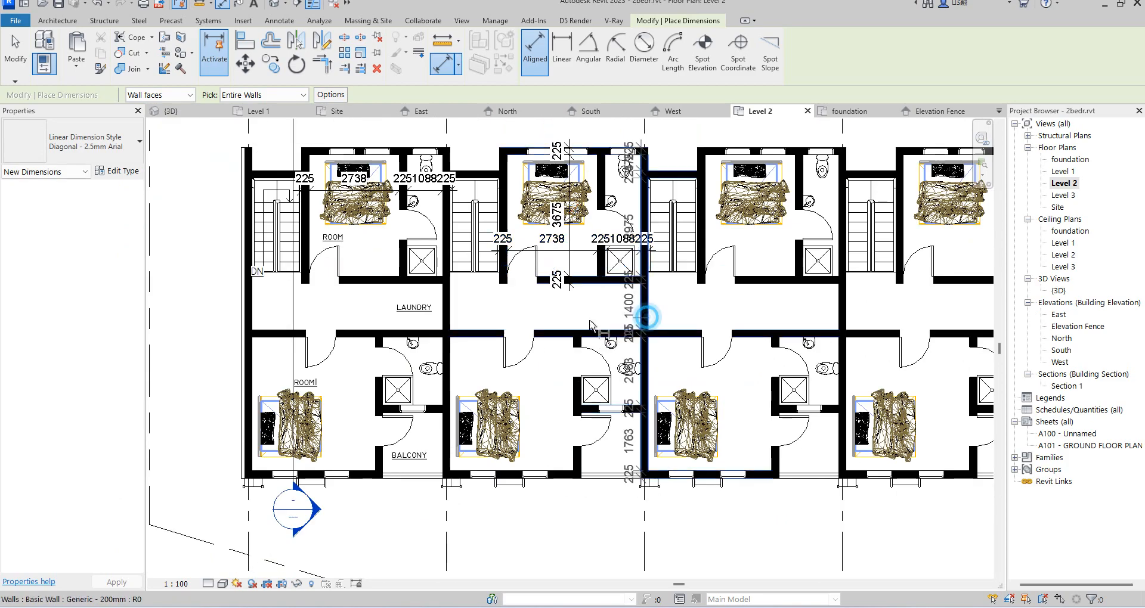
scroll(593, 321, "up", 2)
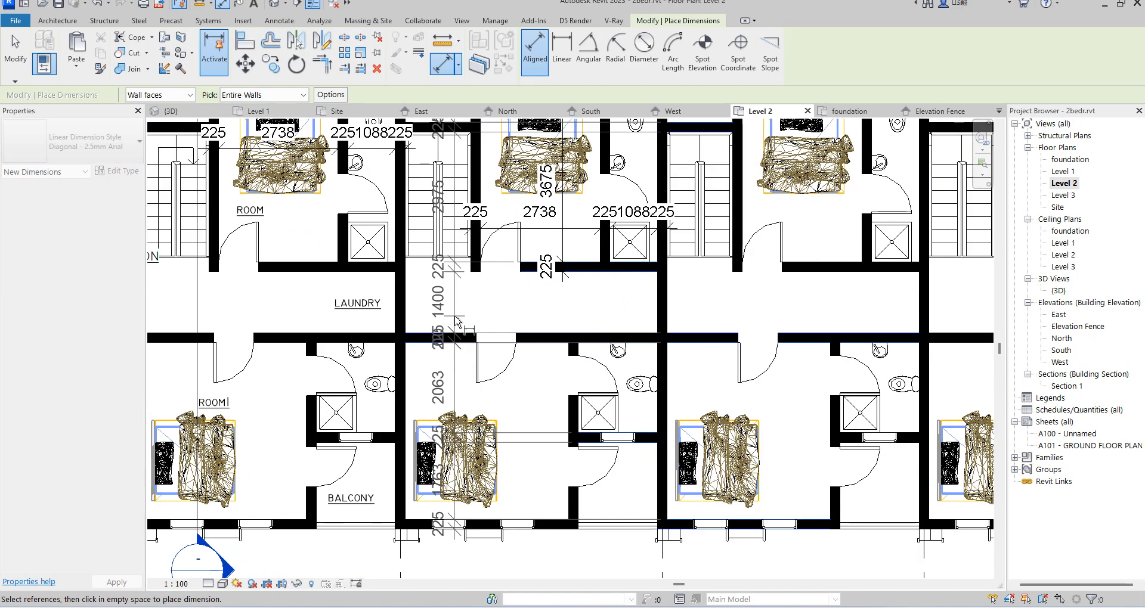
left_click(456, 320)
Add automatic aligned dimension strings across the second unit's lower bedroom and its adjoining bathroom, and finish dimensioning
scroll(460, 322, "down", 3)
scroll(528, 427, "up", 4)
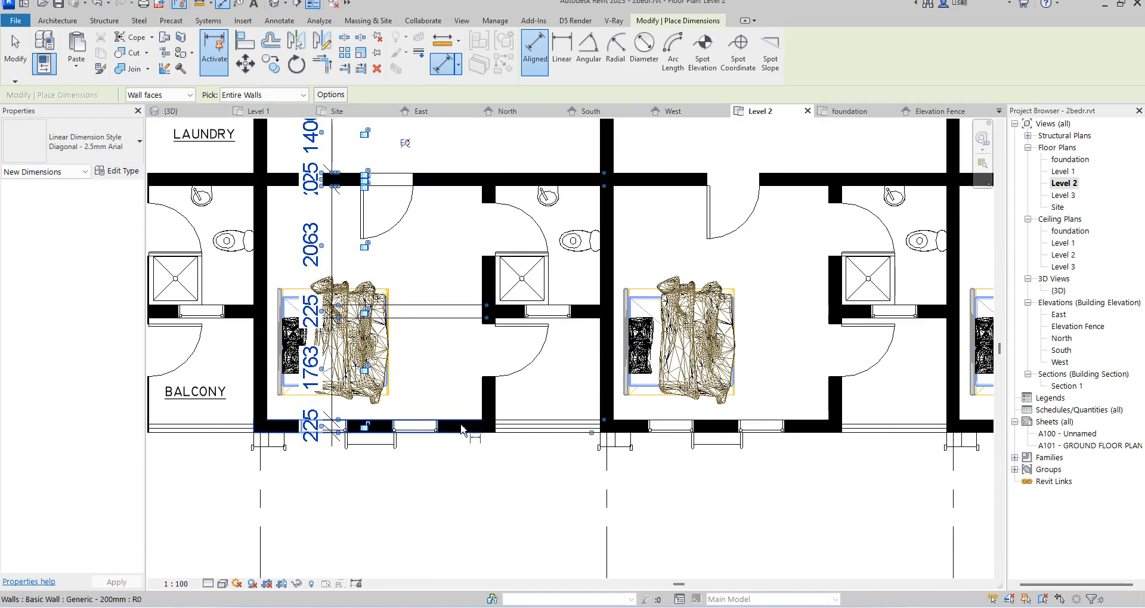
left_click(462, 428)
scroll(438, 273, "up", 1)
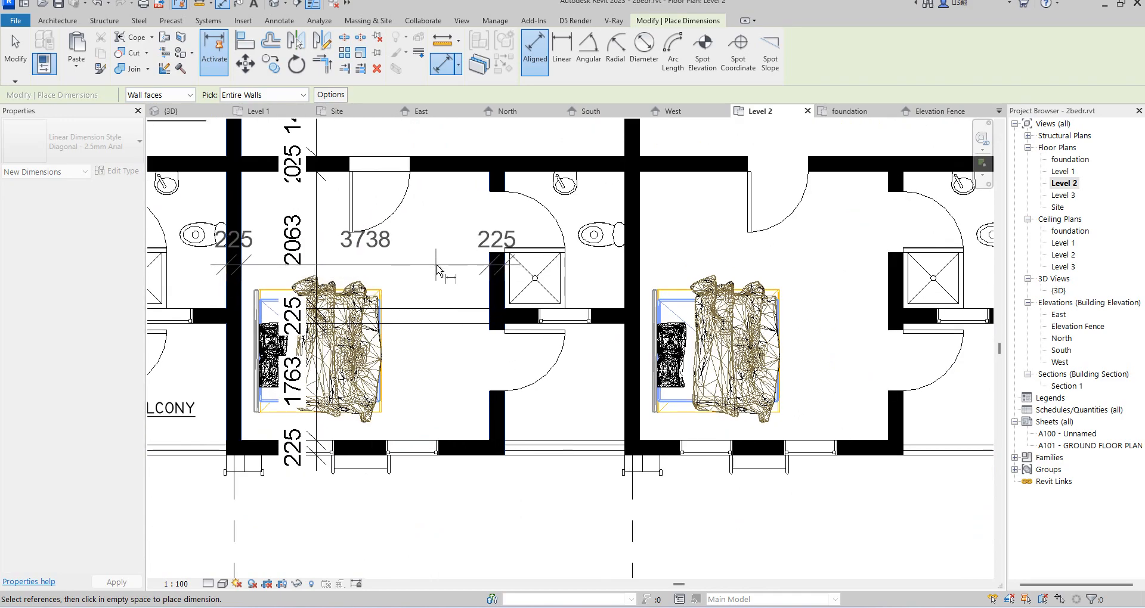
left_click(437, 266)
left_click(614, 316)
scroll(604, 248, "up", 1)
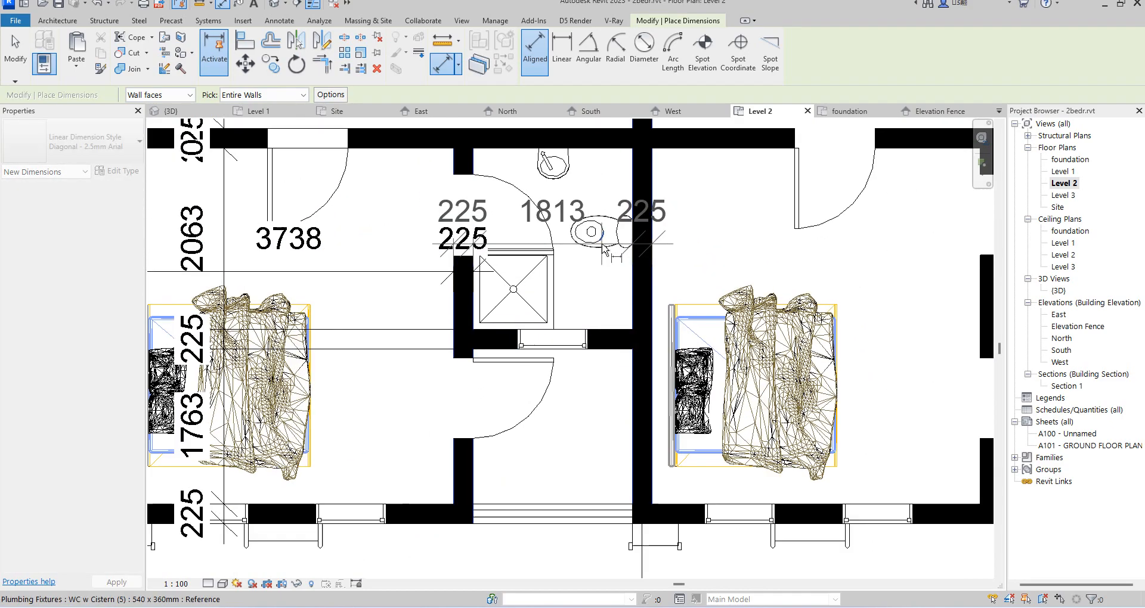
left_click(590, 262)
scroll(589, 340, "down", 5)
scroll(589, 370, "up", 2)
scroll(563, 409, "down", 2)
scroll(502, 421, "up", 2)
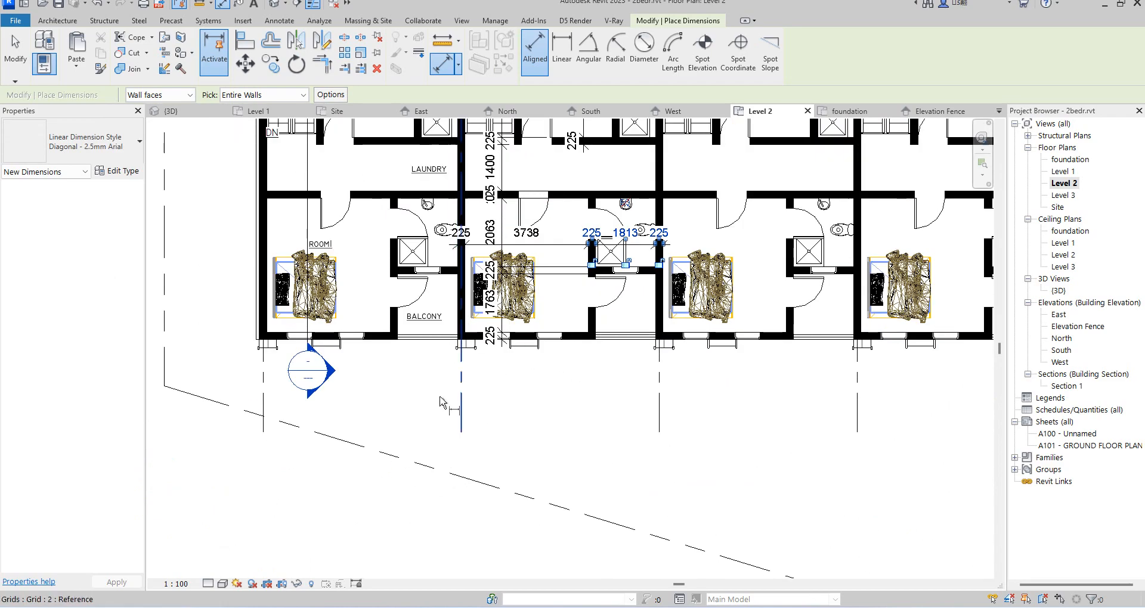
scroll(390, 333, "up", 2)
scroll(470, 419, "down", 4)
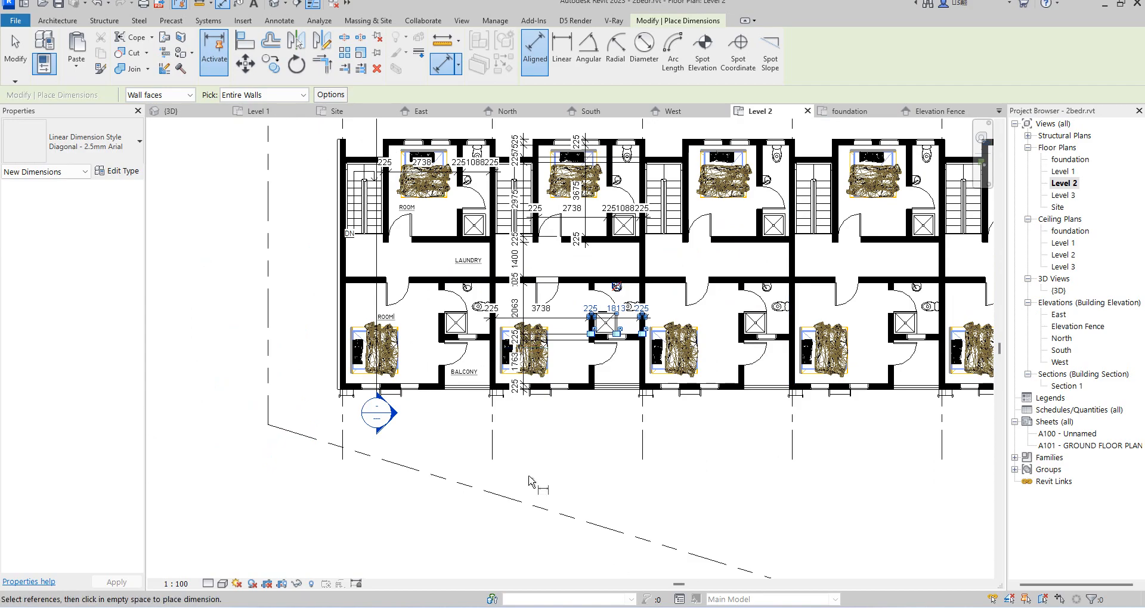
right_click(577, 459)
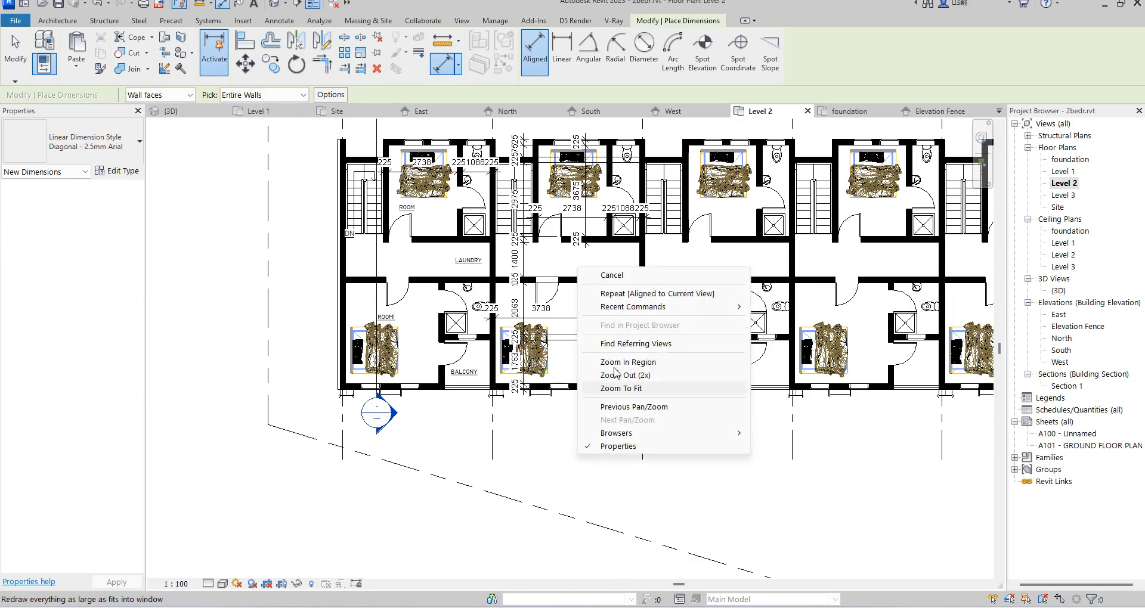
left_click(620, 271)
scroll(577, 332, "up", 2)
right_click(567, 289)
left_click(596, 294)
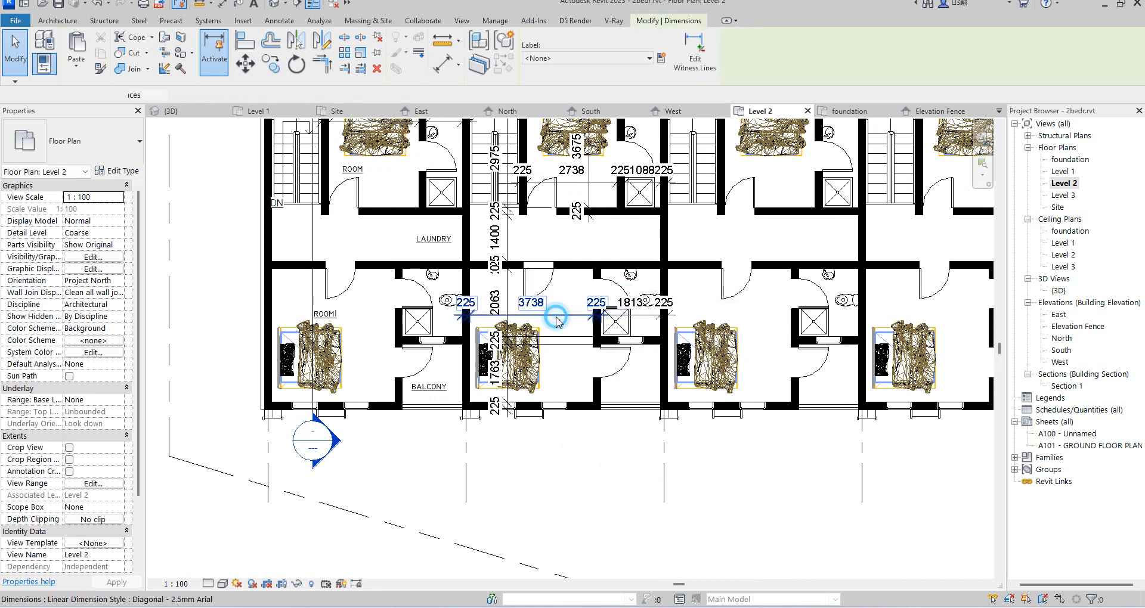
left_click(557, 321)
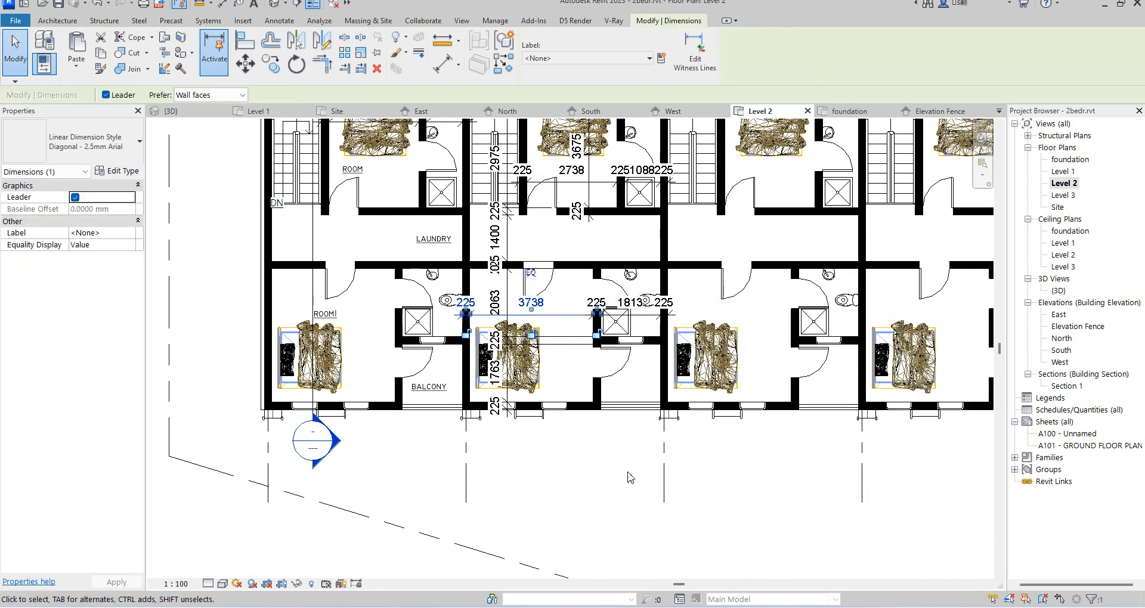
scroll(502, 470, "down", 3)
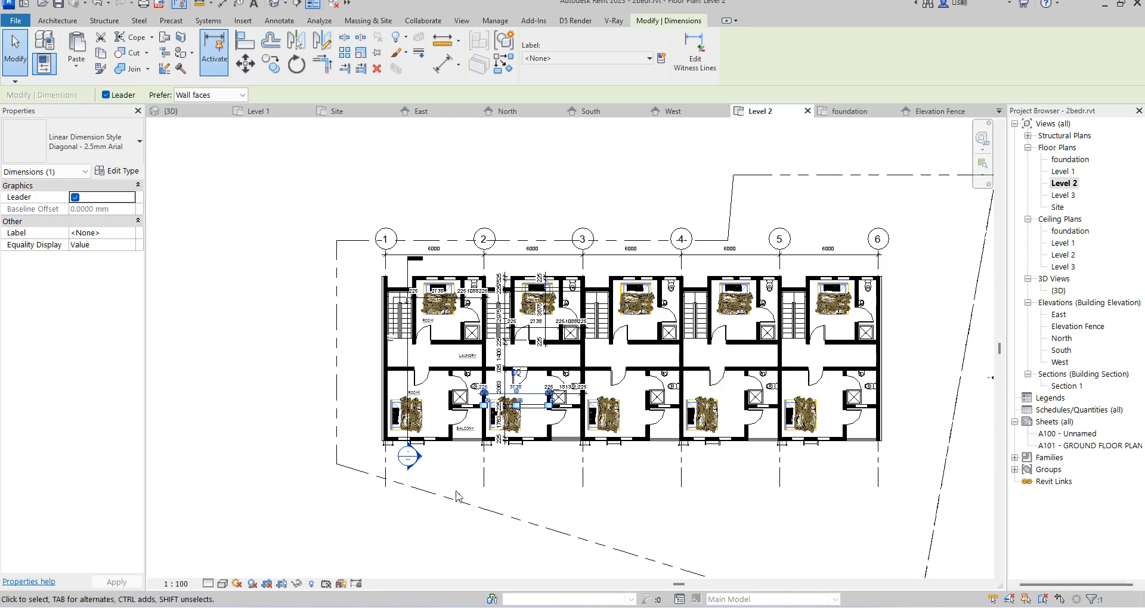
Open sheet A101 - GROUND FLOOR PLAN and place the Level 1 floor plan on it above the title block
double_click(1069, 446)
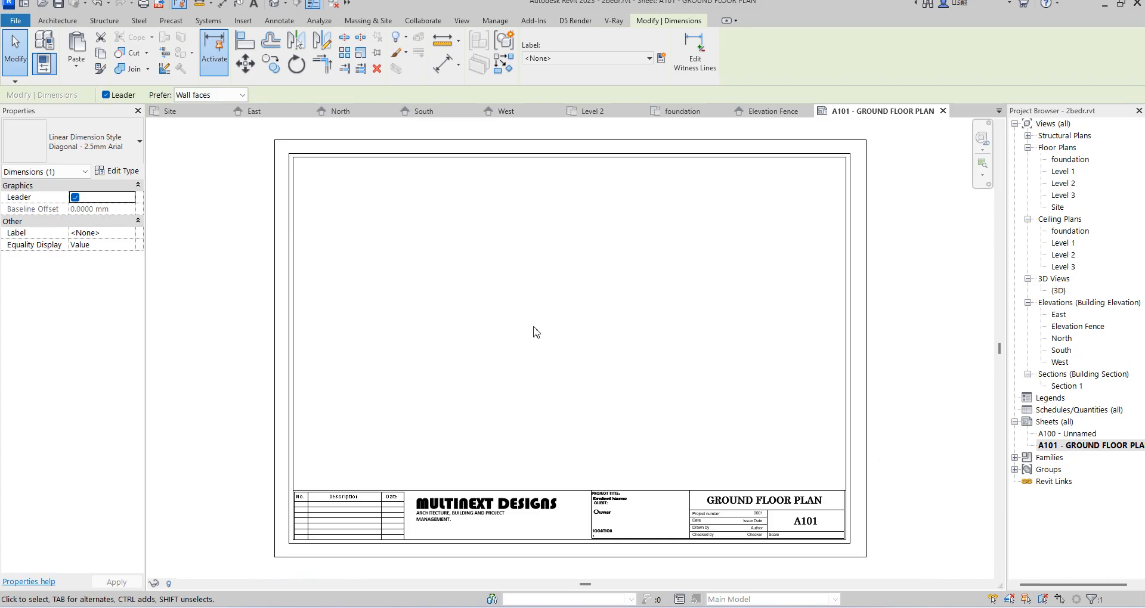
scroll(660, 449, "up", 4)
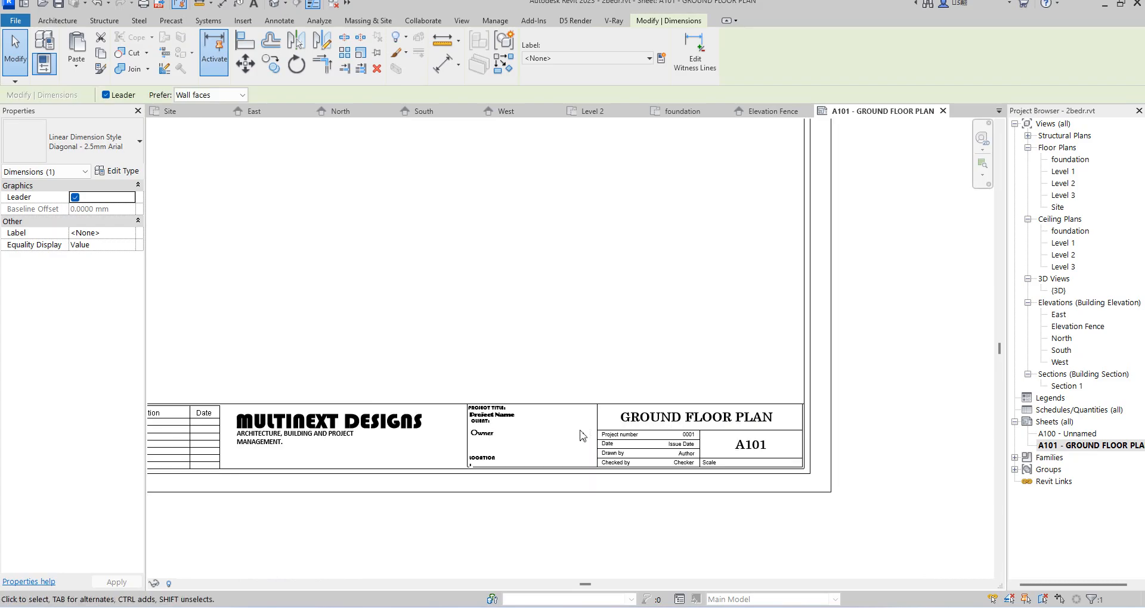
scroll(589, 407, "down", 2)
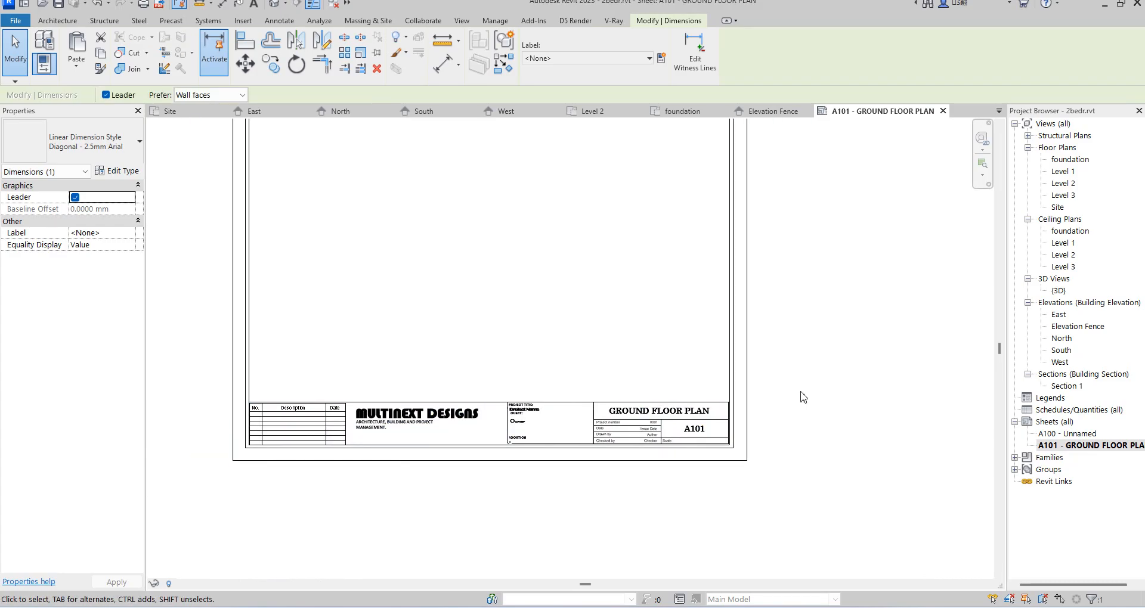
left_click(1064, 173)
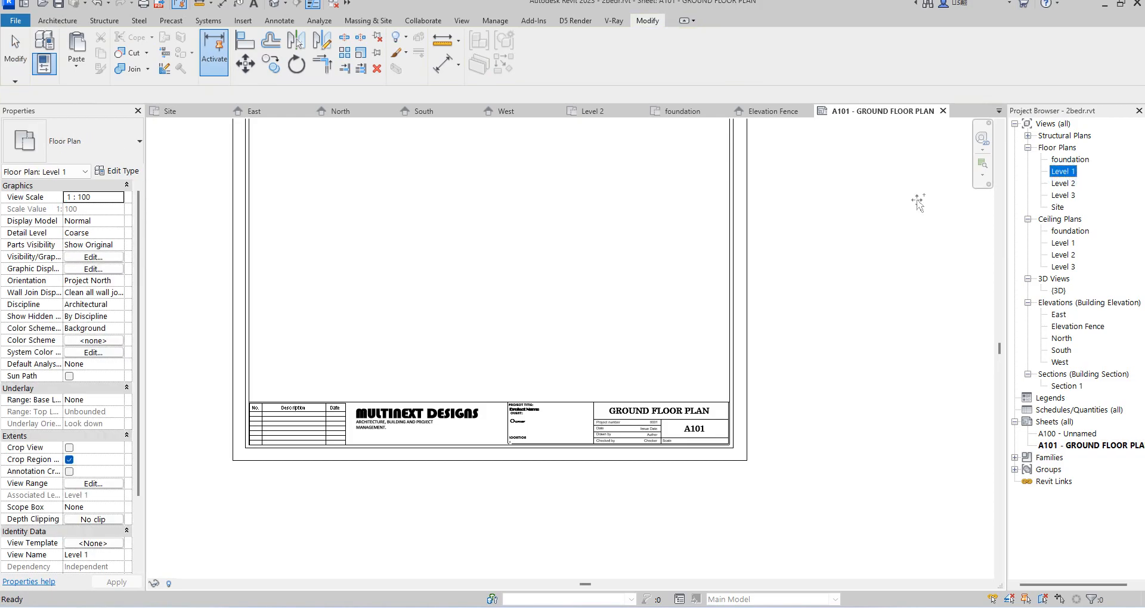
left_click_drag(545, 217, 517, 235)
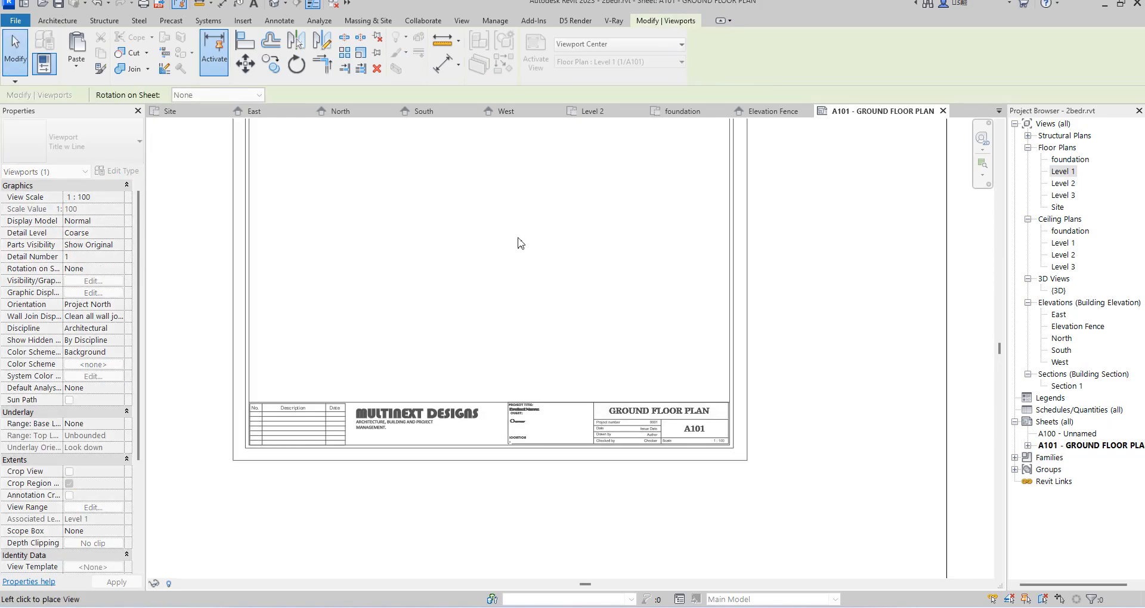
scroll(518, 237, "down", 2)
left_click(517, 239)
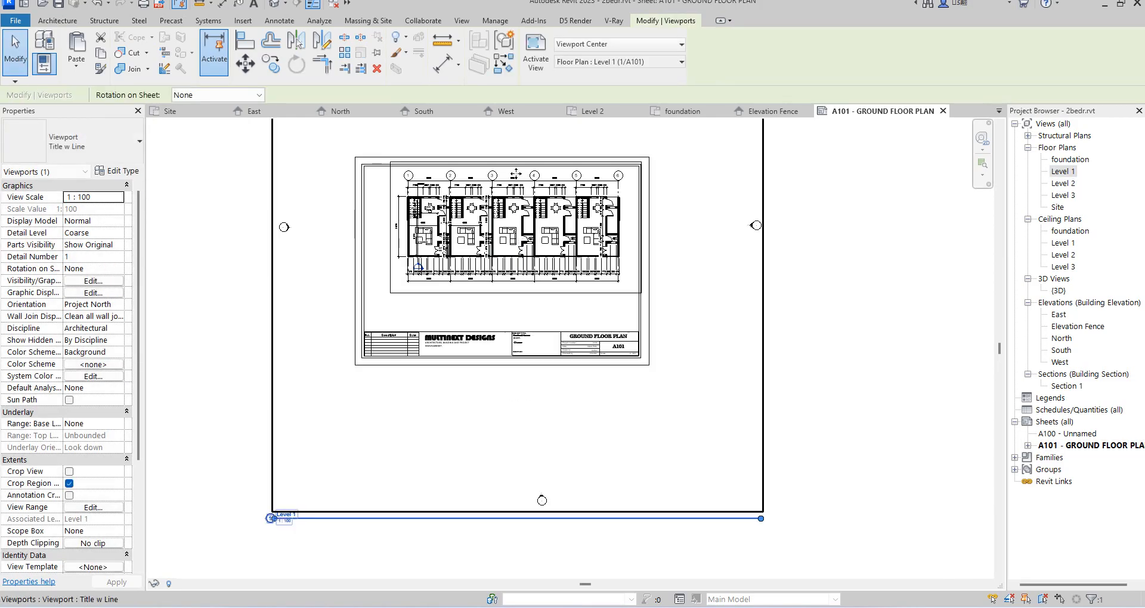
scroll(516, 176, "up", 2)
scroll(531, 216, "up", 3)
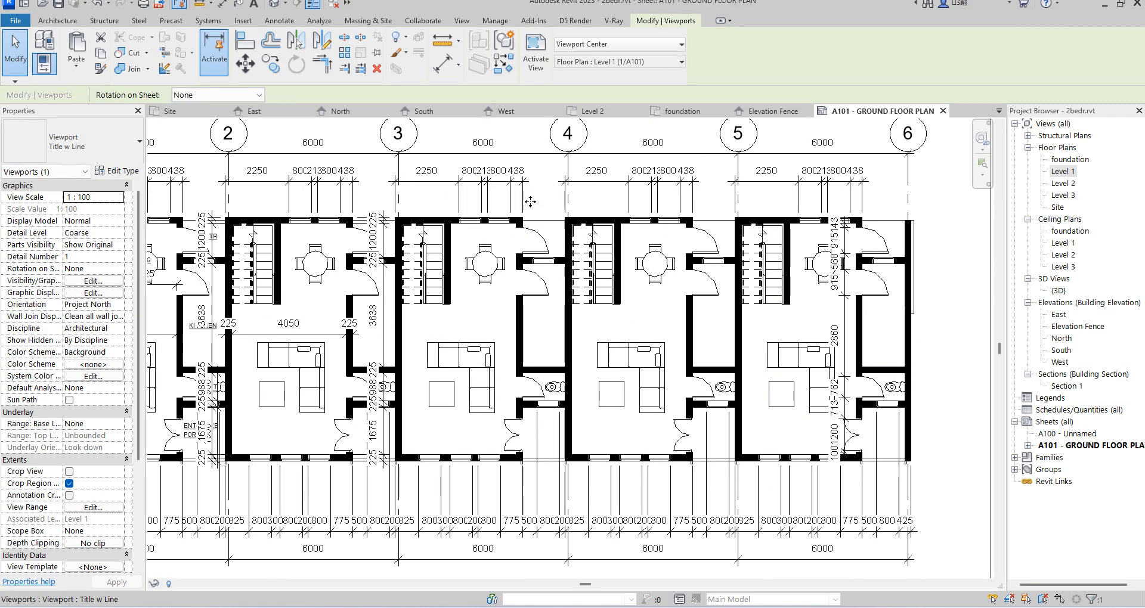
scroll(531, 216, "down", 2)
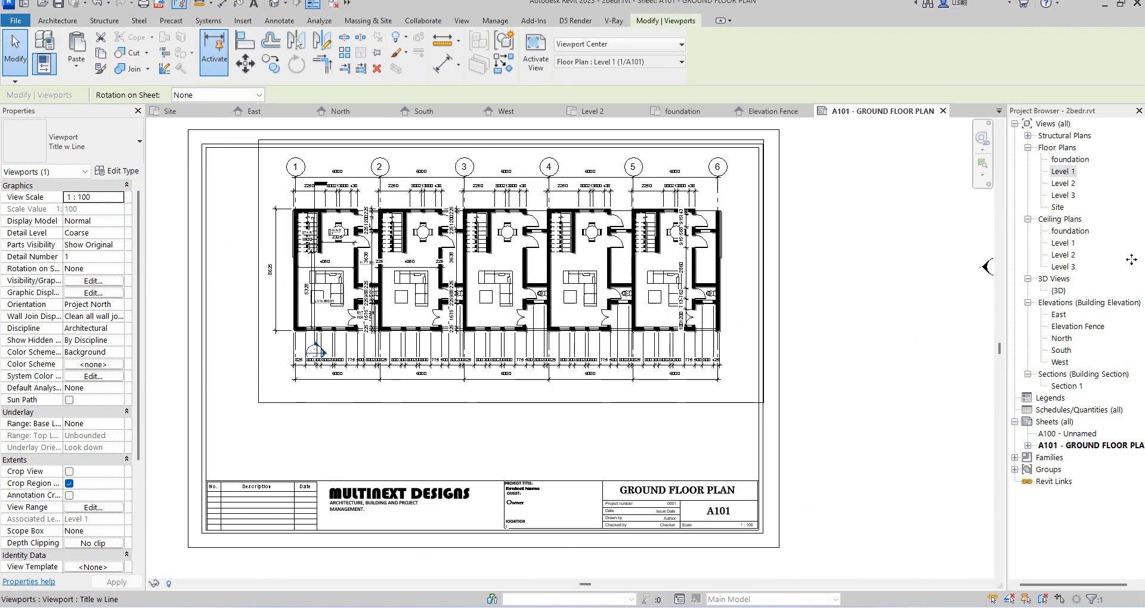
scroll(446, 275, "down", 3)
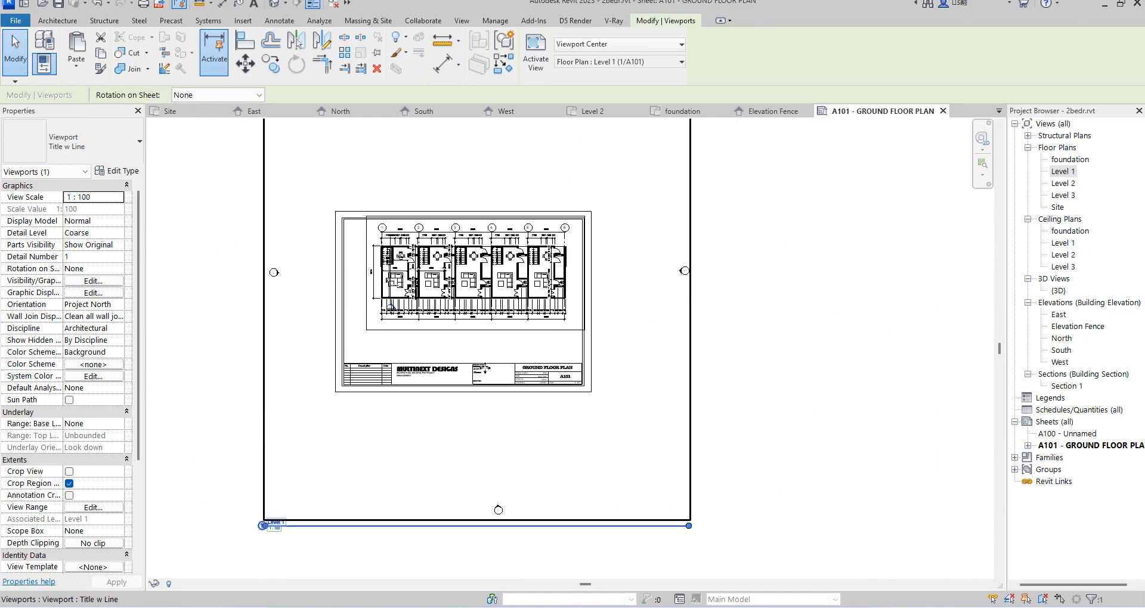
Tighten the Level 1 viewport's crop region around the dimensioned plan on the sheet and hide the crop region's boundary
double_click(483, 262)
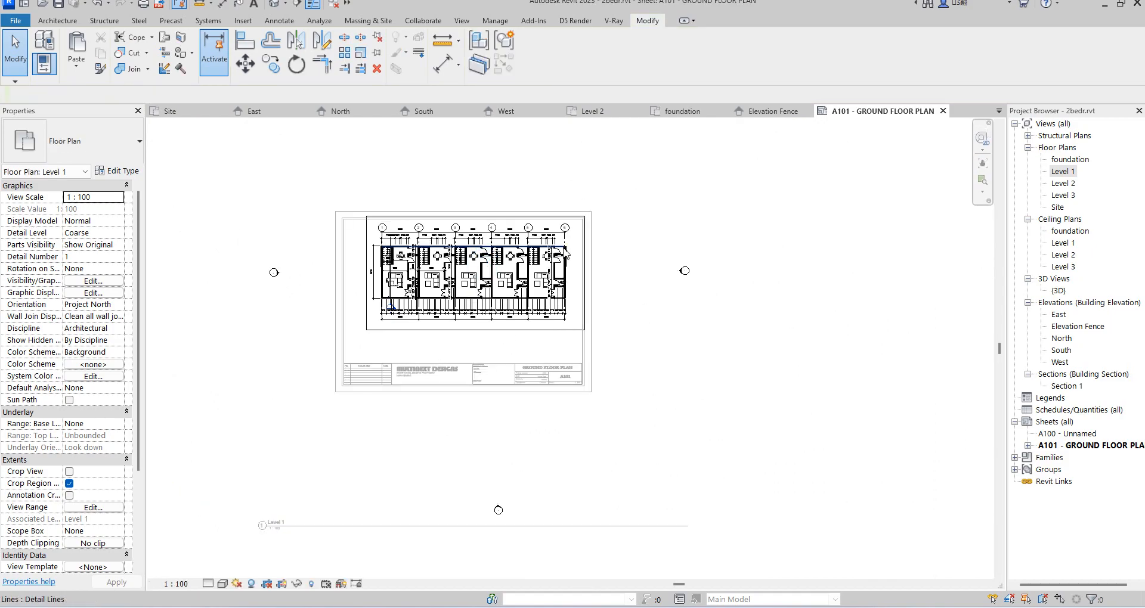
left_click(554, 329)
scroll(633, 266, "up", 3)
left_click_drag(552, 281, 533, 305)
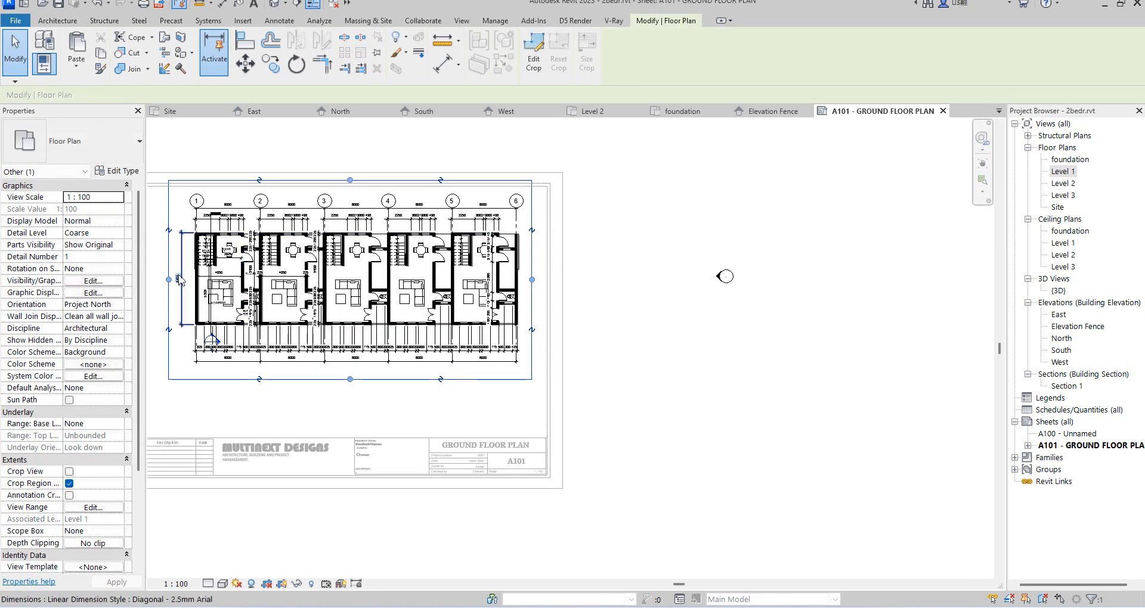
scroll(302, 401, "down", 1)
scroll(312, 405, "down", 1)
left_click_drag(334, 360, 335, 354)
left_click_drag(334, 211, 332, 218)
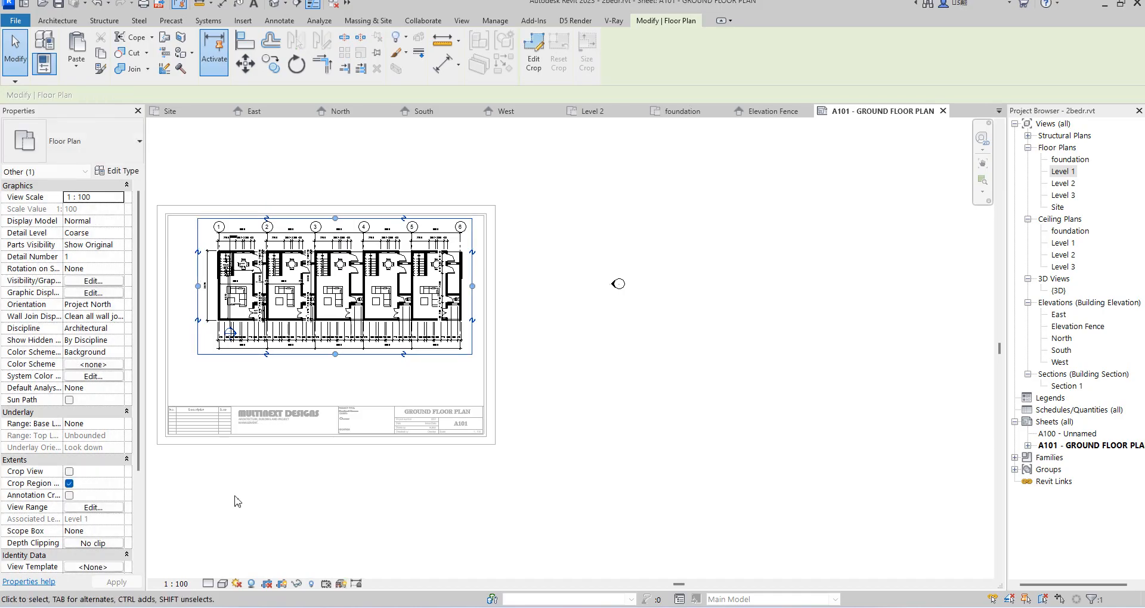
left_click(281, 585)
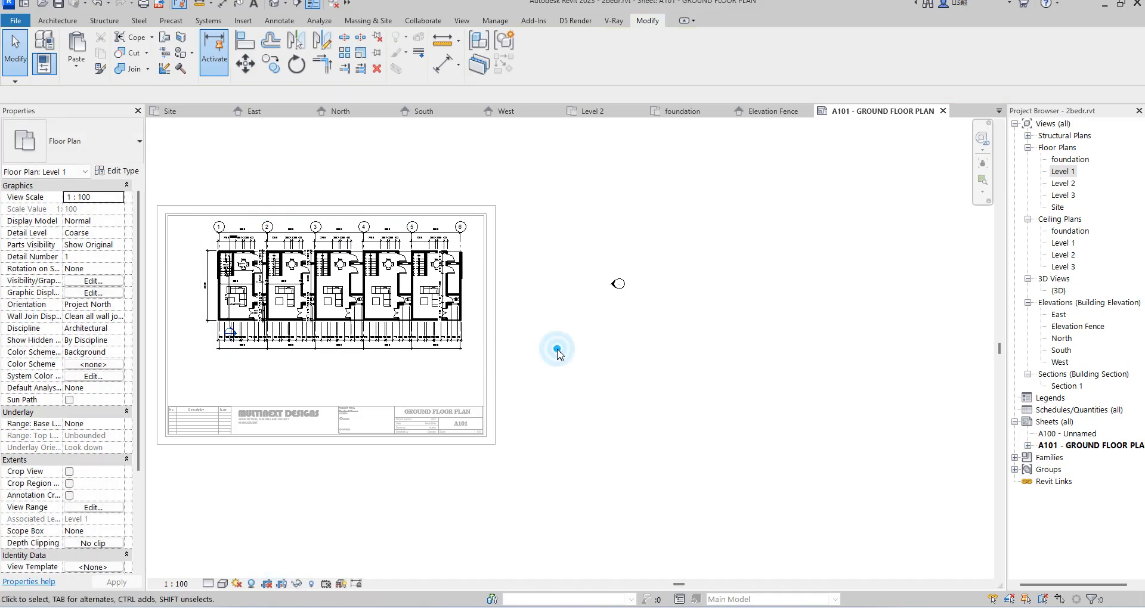
double_click(536, 348)
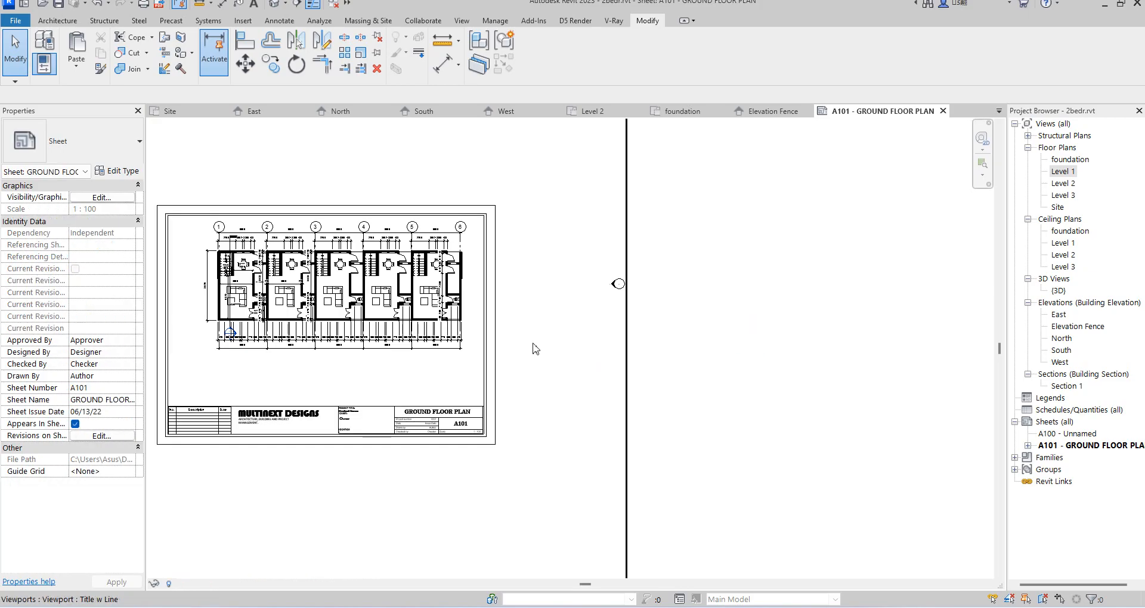
Open the Level 1 floor plan and hide the category of the elevation markers in that view
left_click(420, 339)
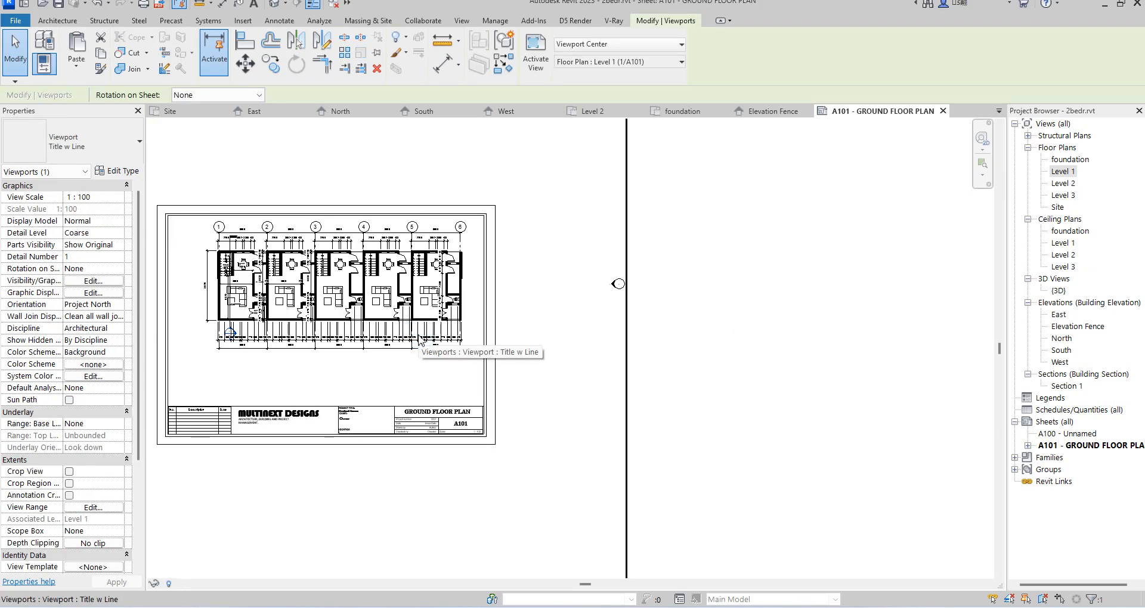
scroll(616, 313, "down", 2)
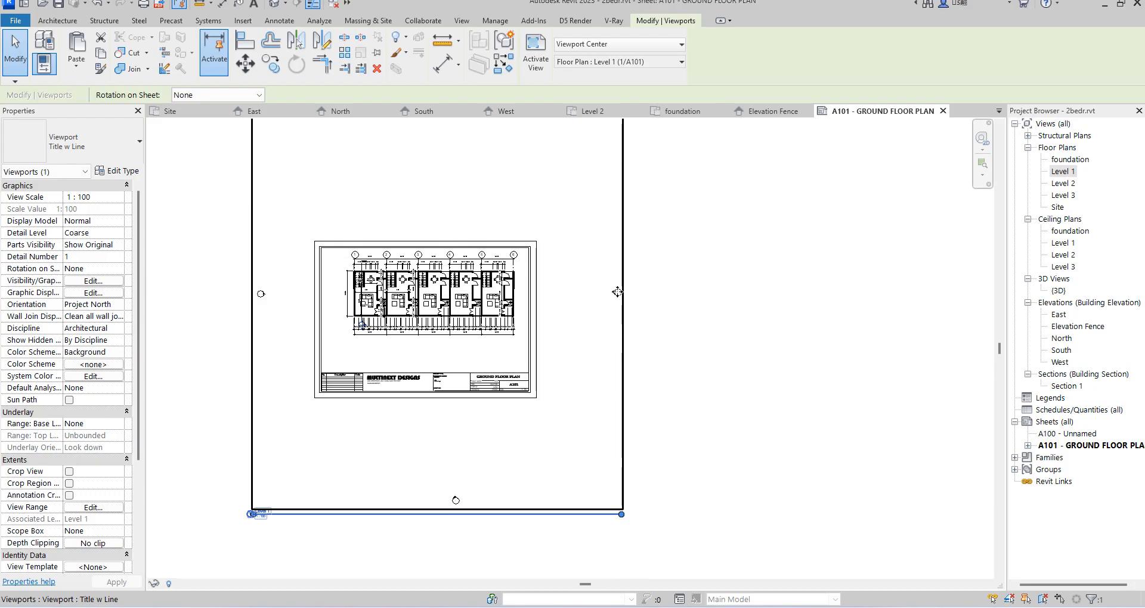
key("Escape")
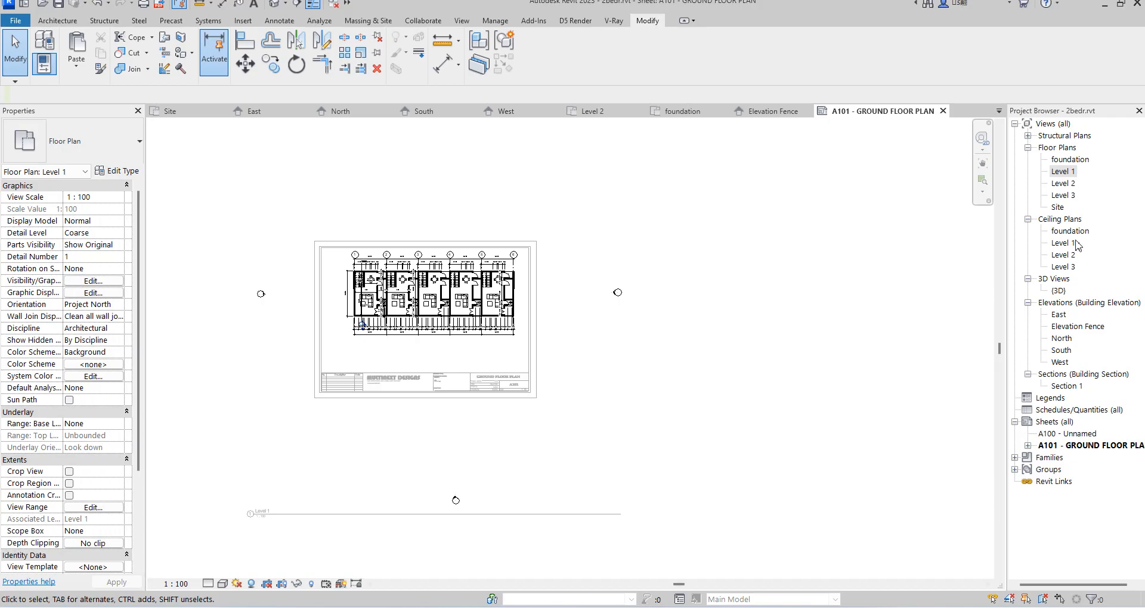
double_click(1059, 172)
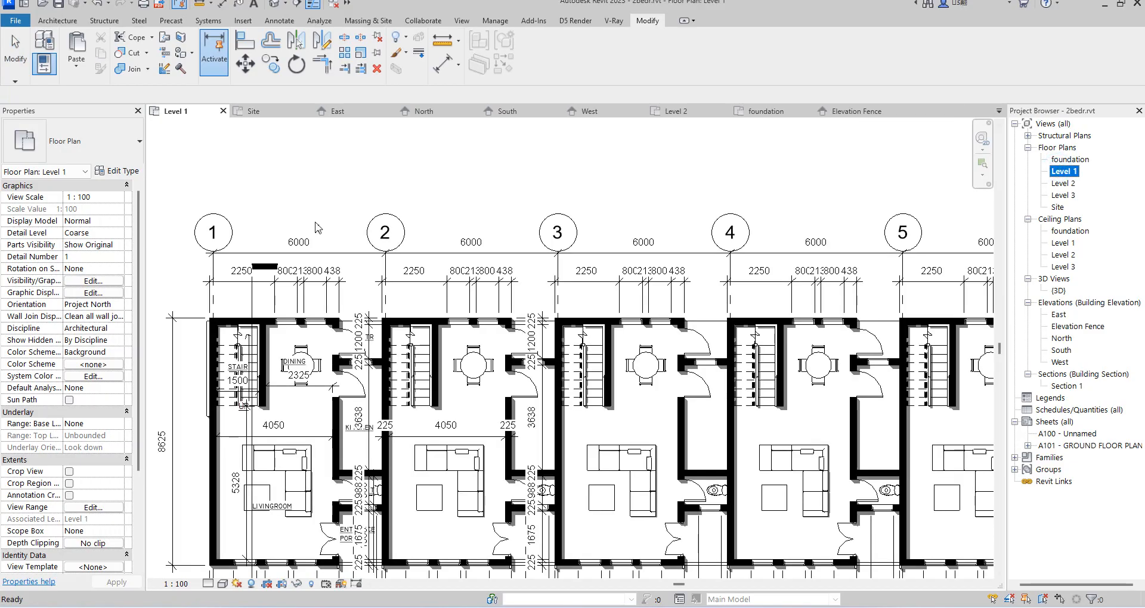
scroll(327, 227, "down", 5)
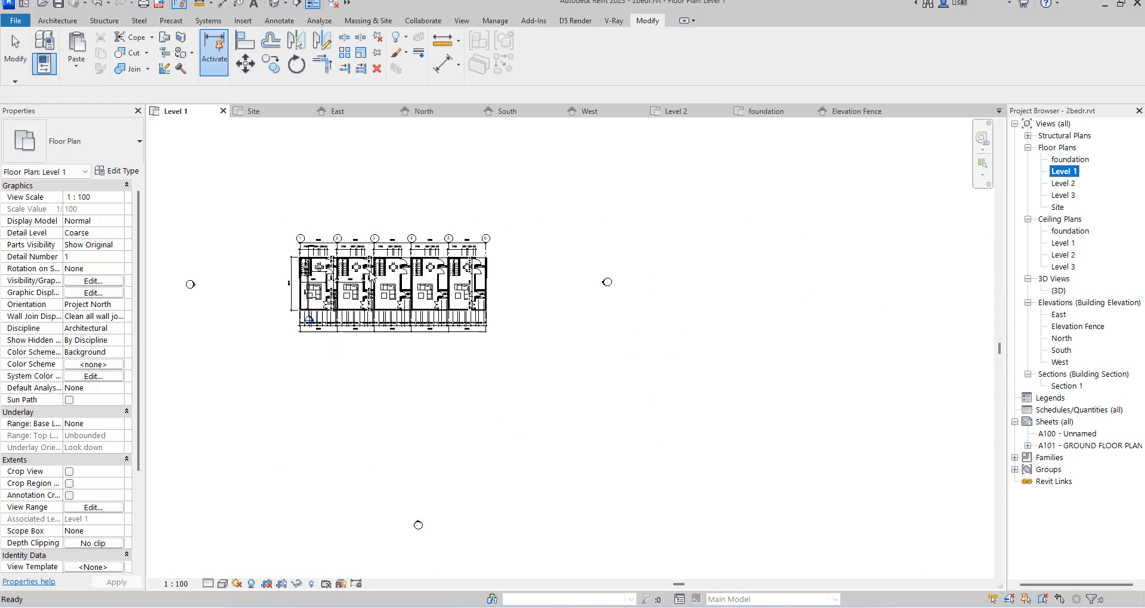
scroll(567, 283, "up", 2)
left_click(567, 284)
right_click(567, 285)
mouse_move(620, 359)
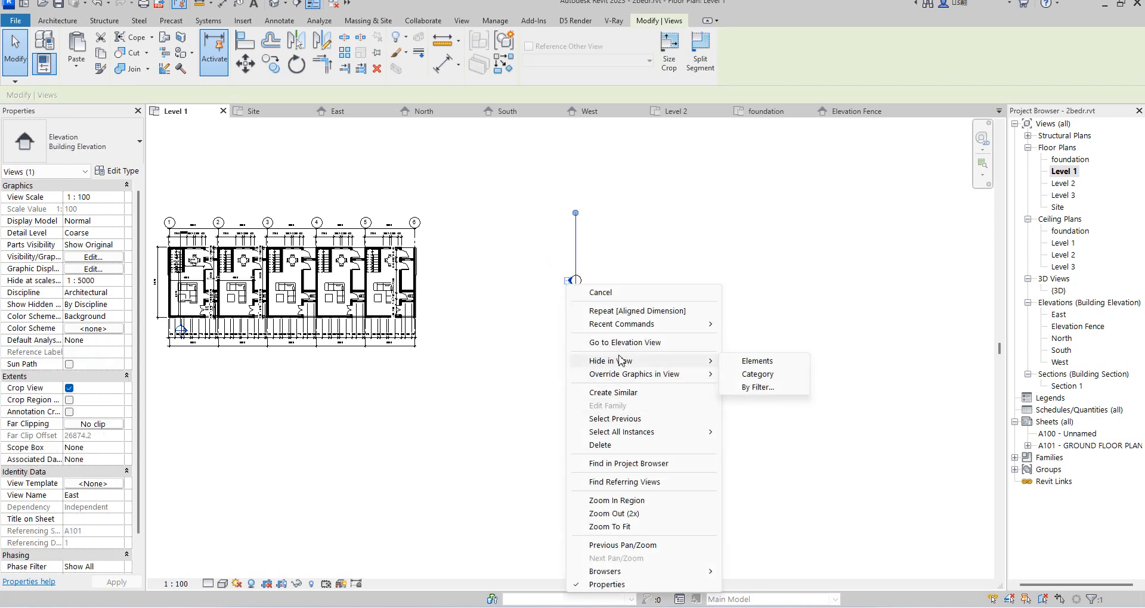
left_click(761, 380)
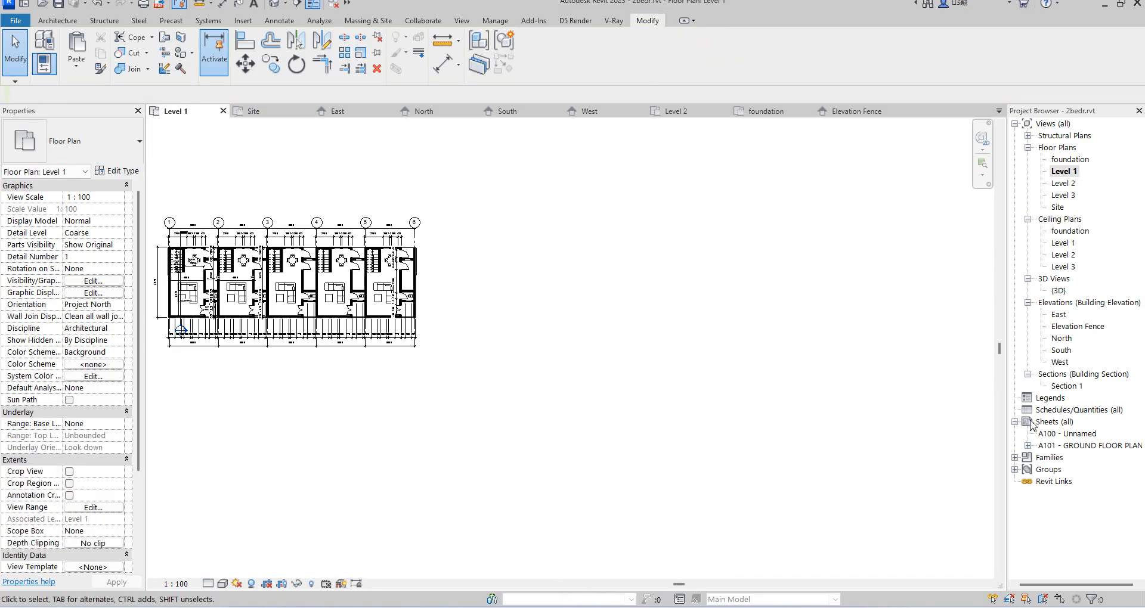
Open sheet A101 - GROUND FLOOR PLAN and change the Level 1 viewport's type to No Title
double_click(1061, 445)
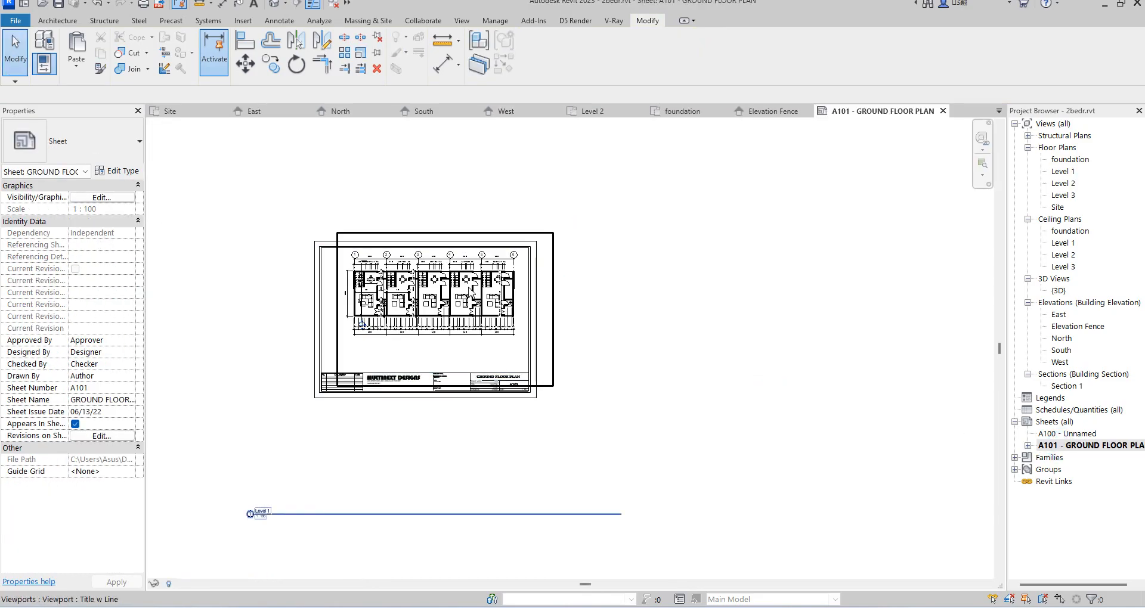
left_click(468, 287)
scroll(365, 262, "up", 6)
scroll(384, 195, "down", 4)
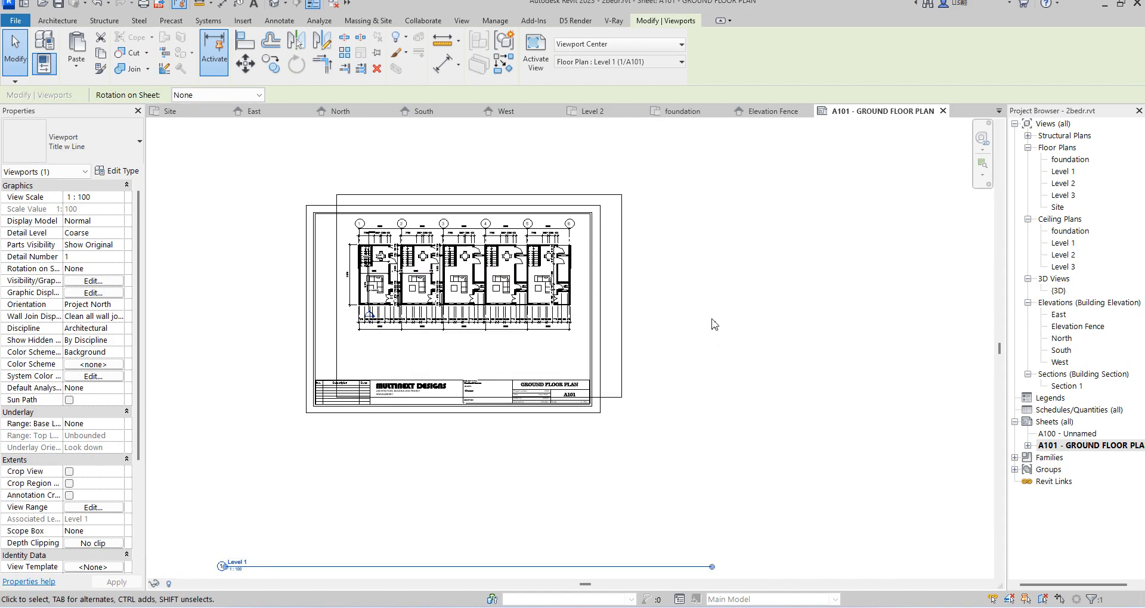
left_click(711, 319)
left_click(526, 319)
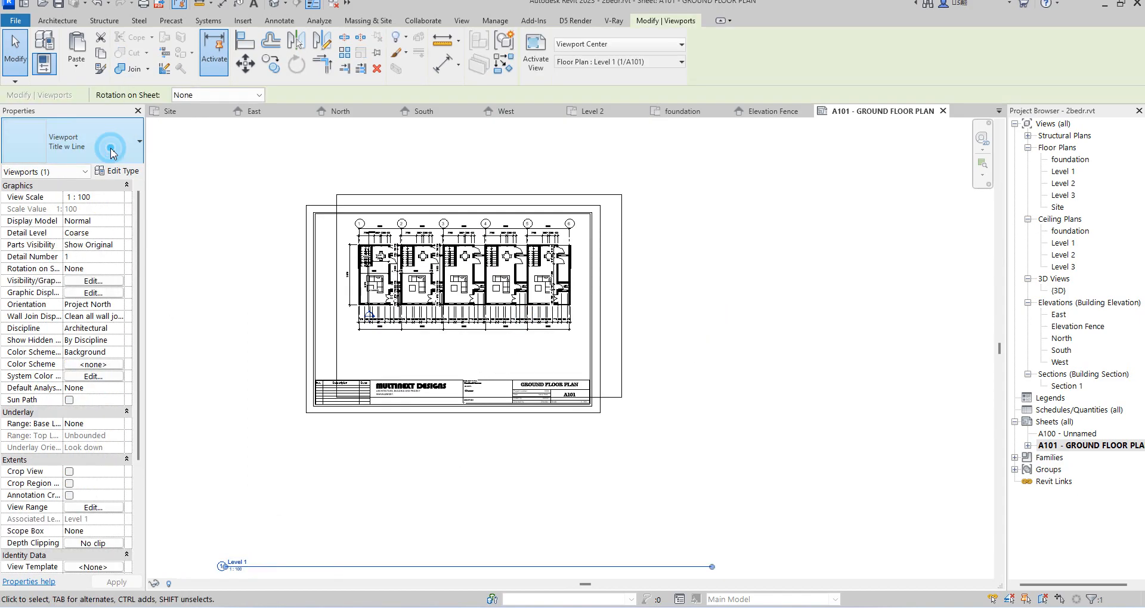
left_click(71, 142)
left_click(43, 203)
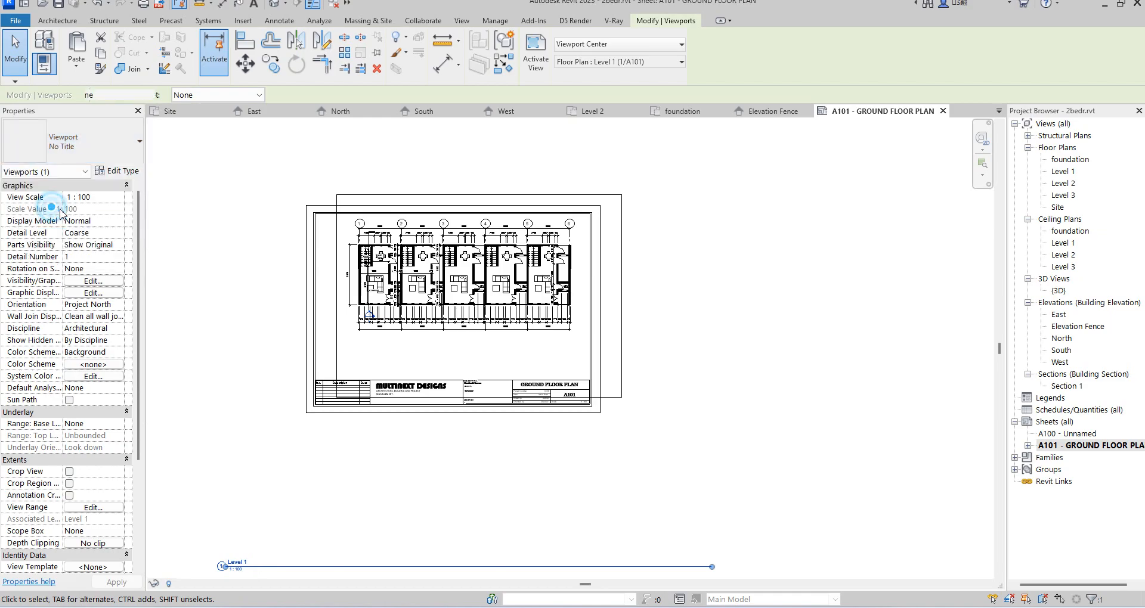
left_click(672, 341)
left_click(578, 334)
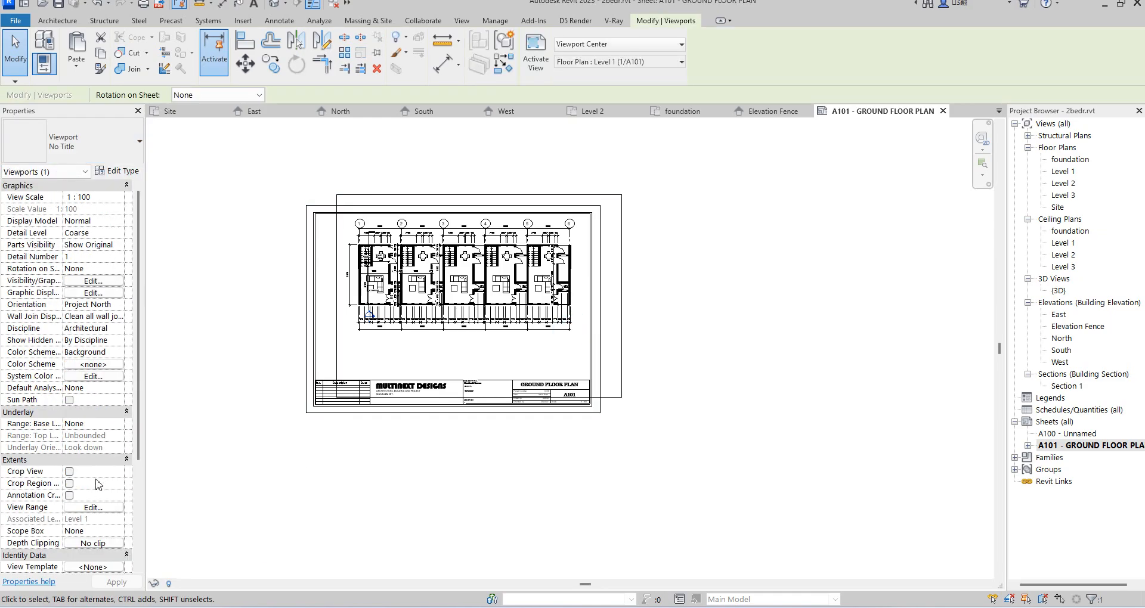
left_click(754, 323)
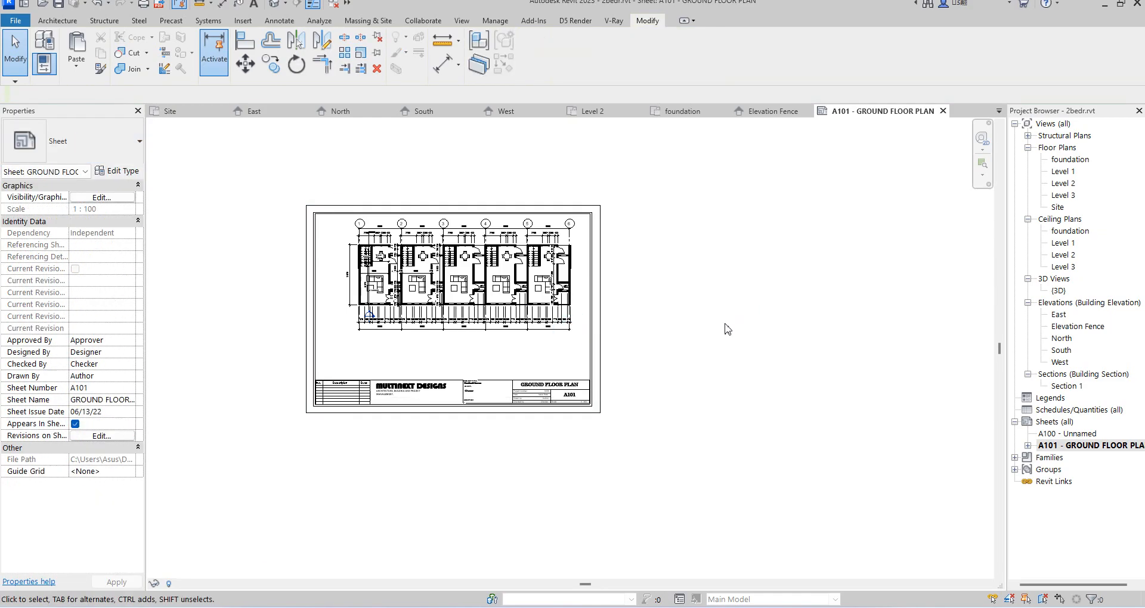
Activate the Level 1 viewport, show its crop region boundary, hide it again, and deactivate the viewport
double_click(483, 322)
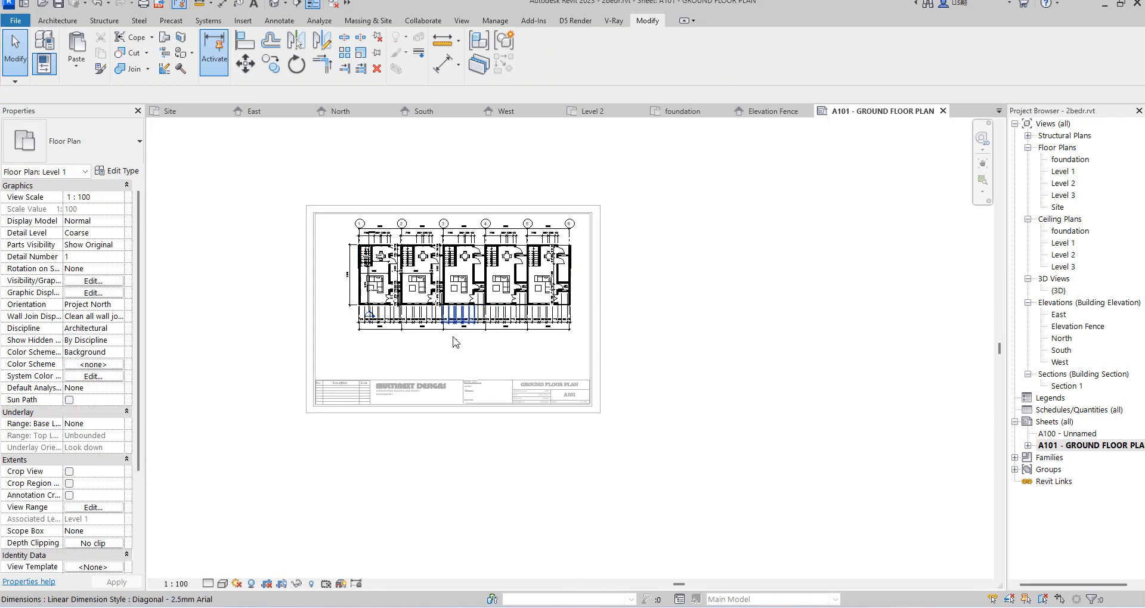
scroll(471, 325, "up", 4)
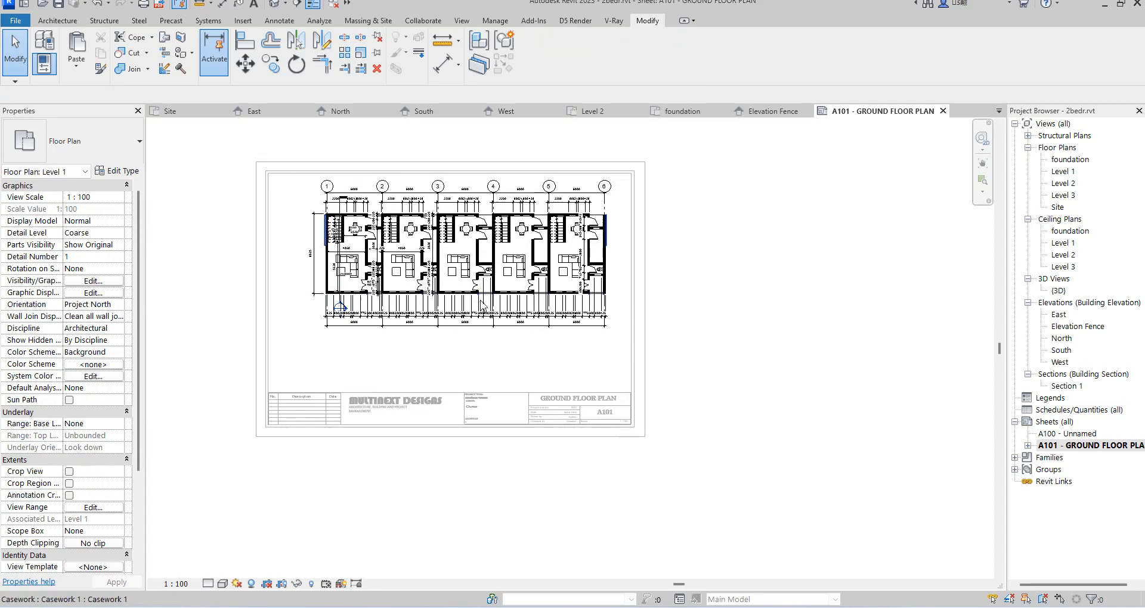
scroll(483, 305, "down", 4)
left_click(280, 585)
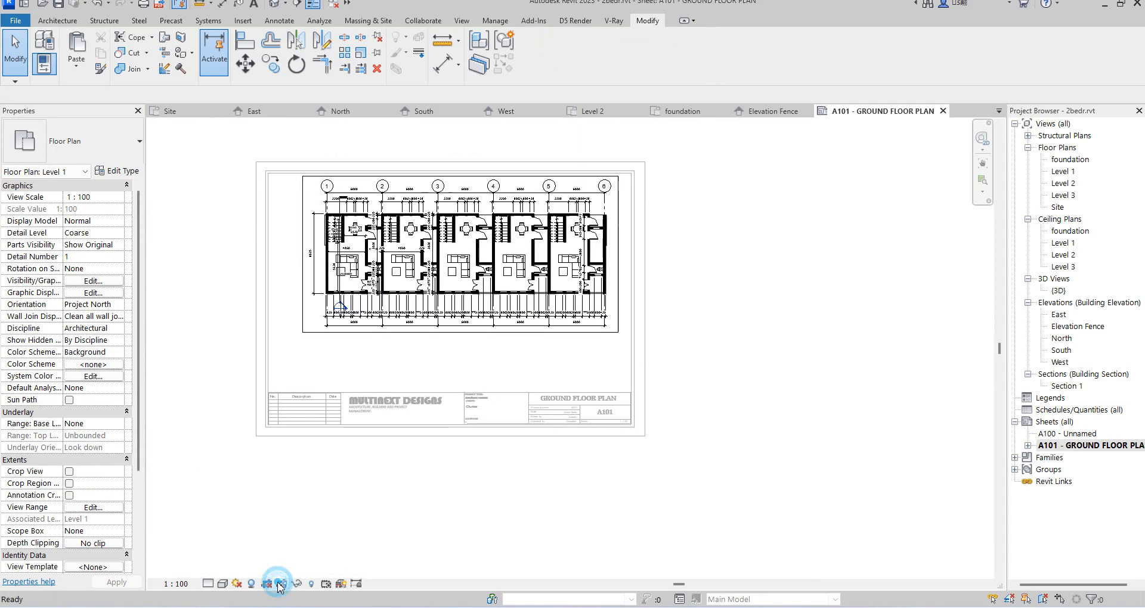
left_click(457, 338)
left_click(442, 366)
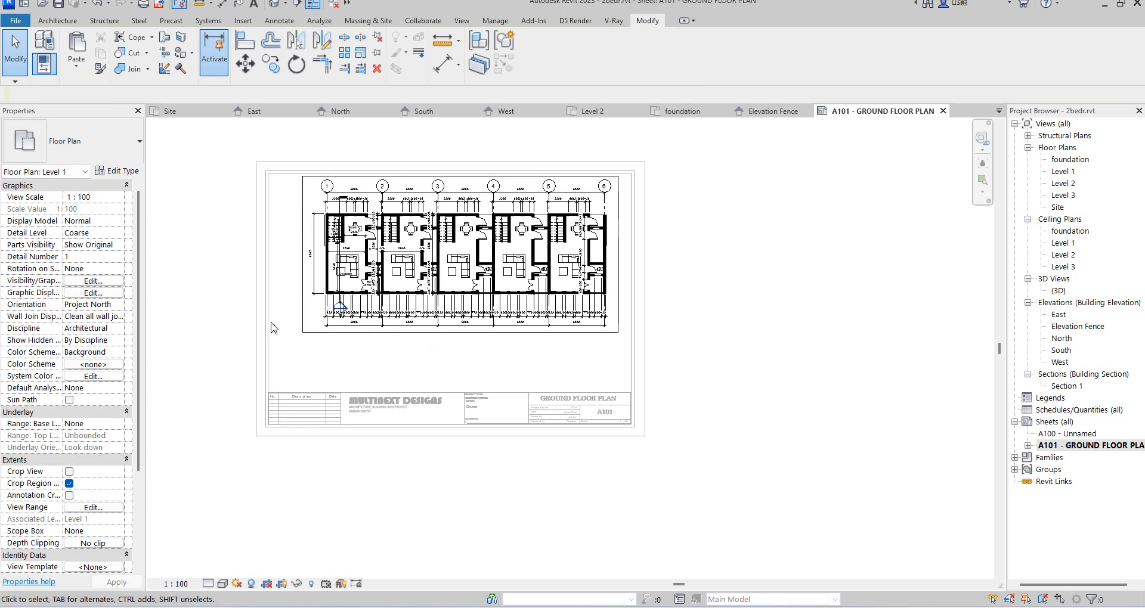
double_click(210, 320)
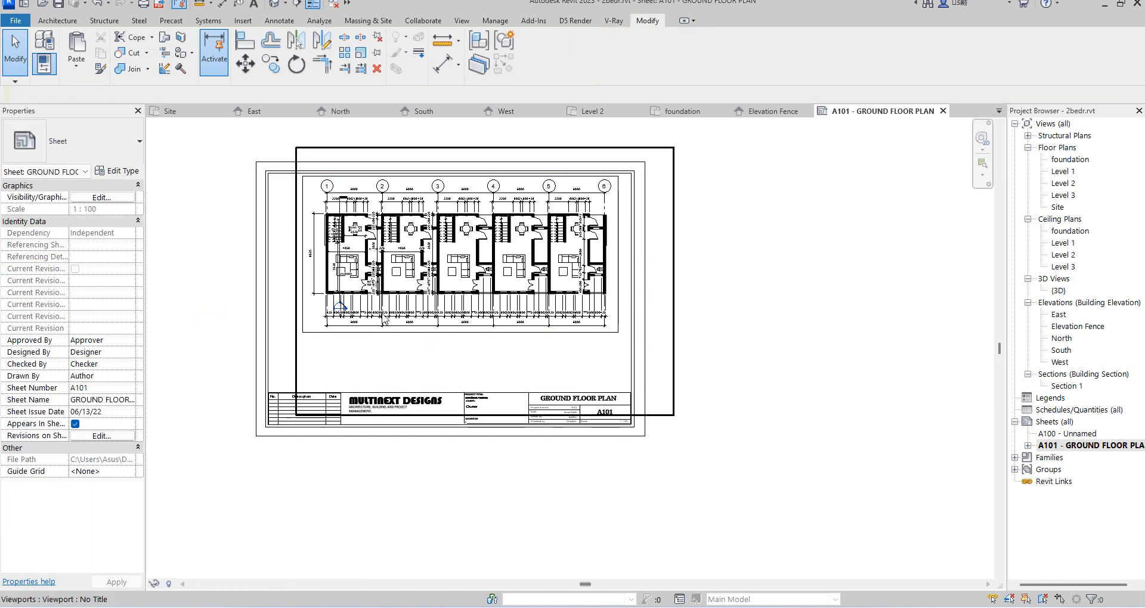
double_click(387, 303)
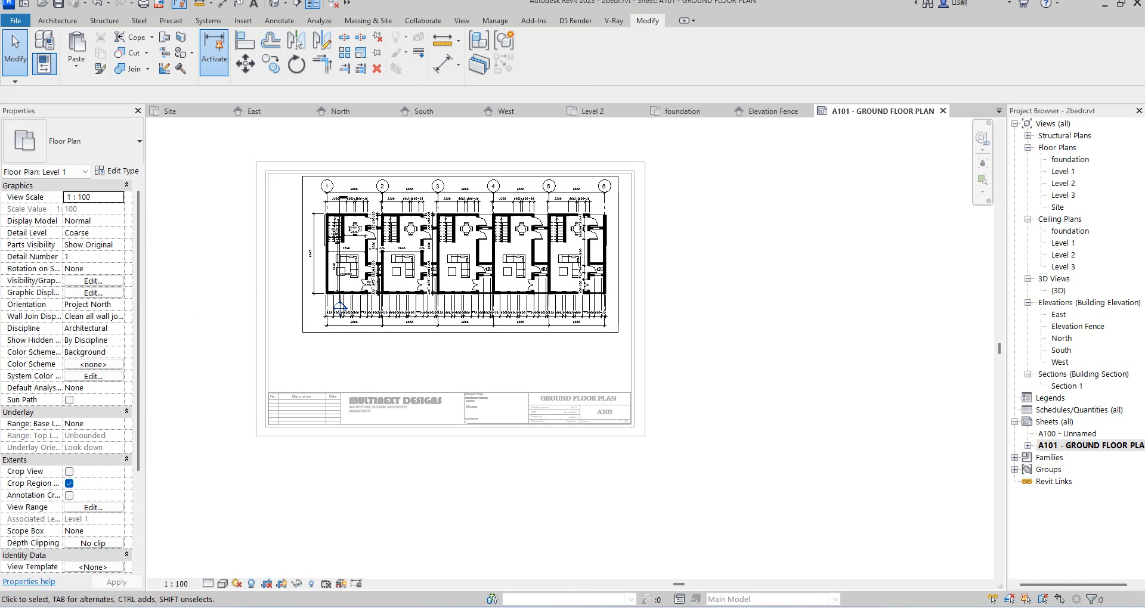
left_click(283, 583)
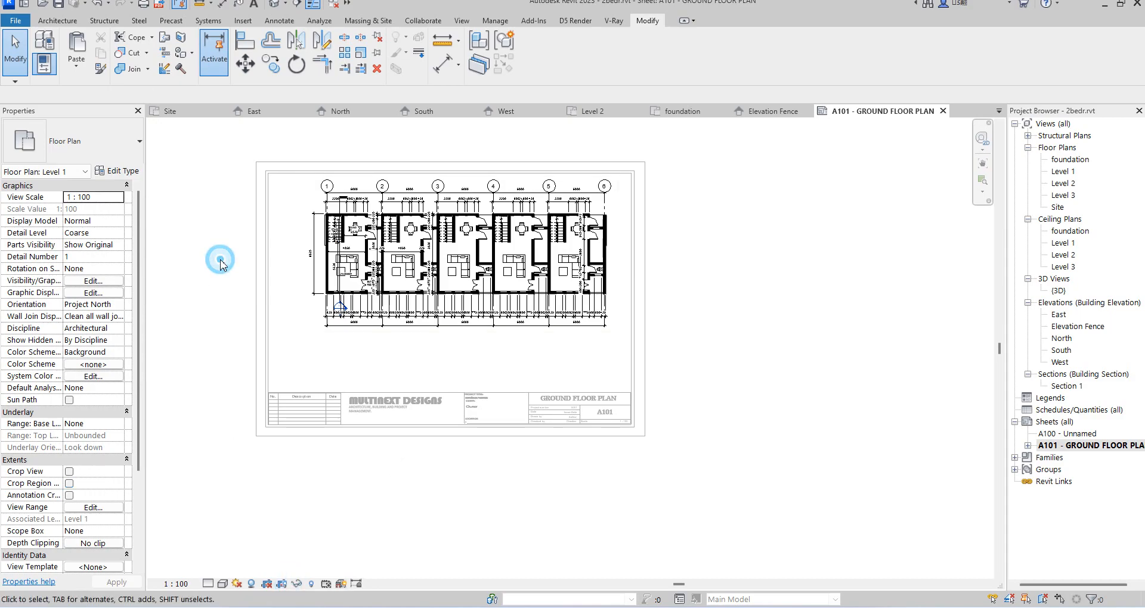
double_click(196, 199)
Set the Level 1 viewport's view scale to 1 : 200 and reposition the reduced plan on the sheet
left_click(363, 201)
left_click(89, 196)
left_click(118, 198)
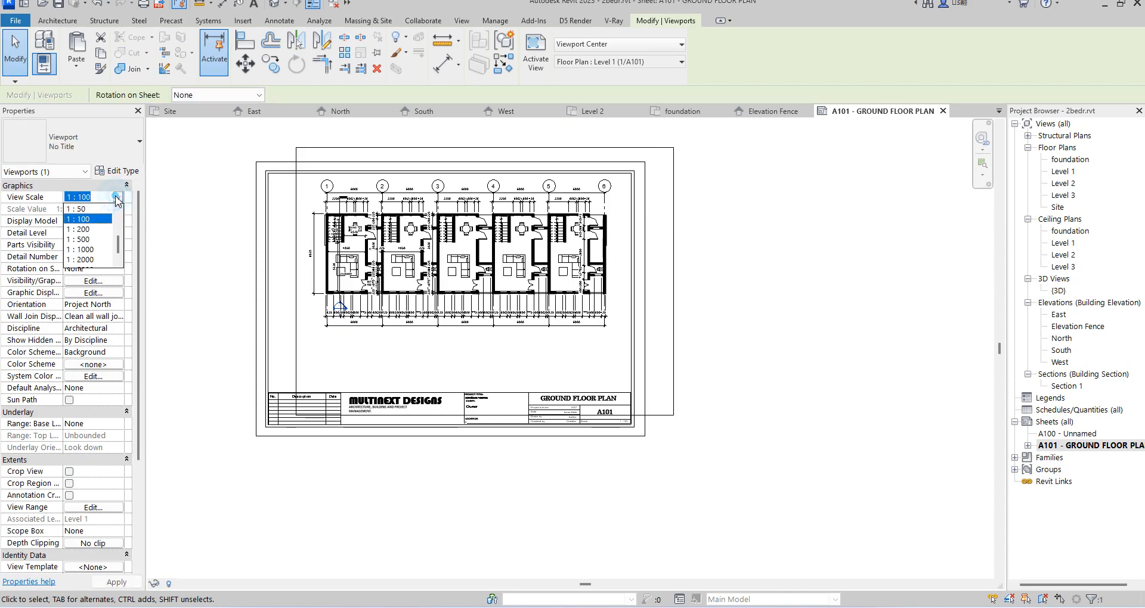
left_click(90, 230)
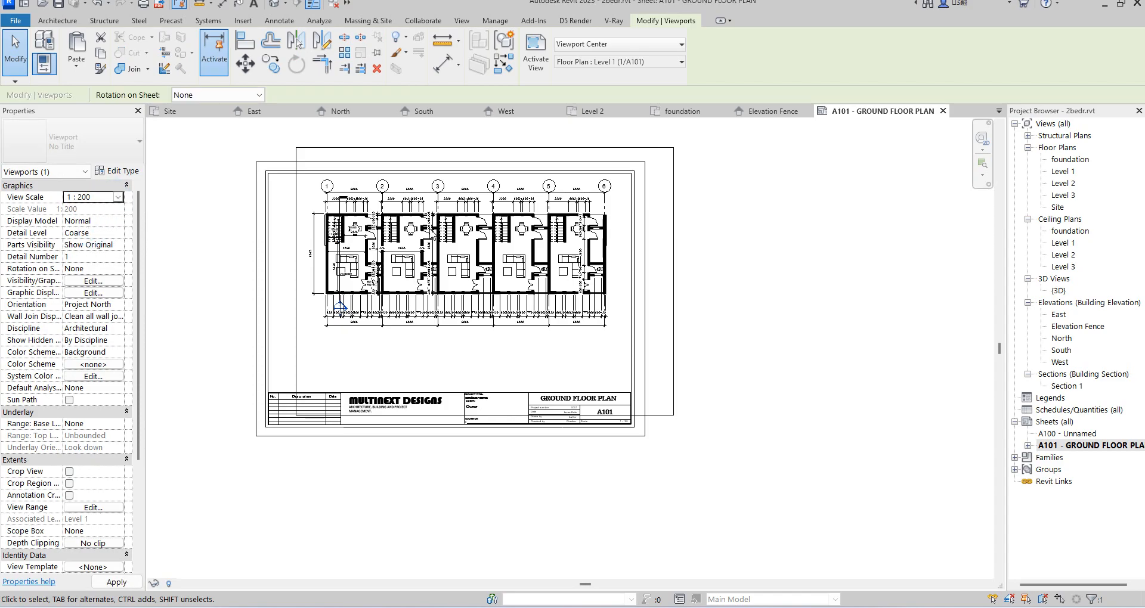
mouse_move(315, 410)
left_mouse_down()
mouse_move(421, 184)
mouse_move(422, 200)
left_mouse_up()
Give the Level 1 viewport a custom view scale with a scale value of 150
left_click(104, 196)
left_click(118, 197)
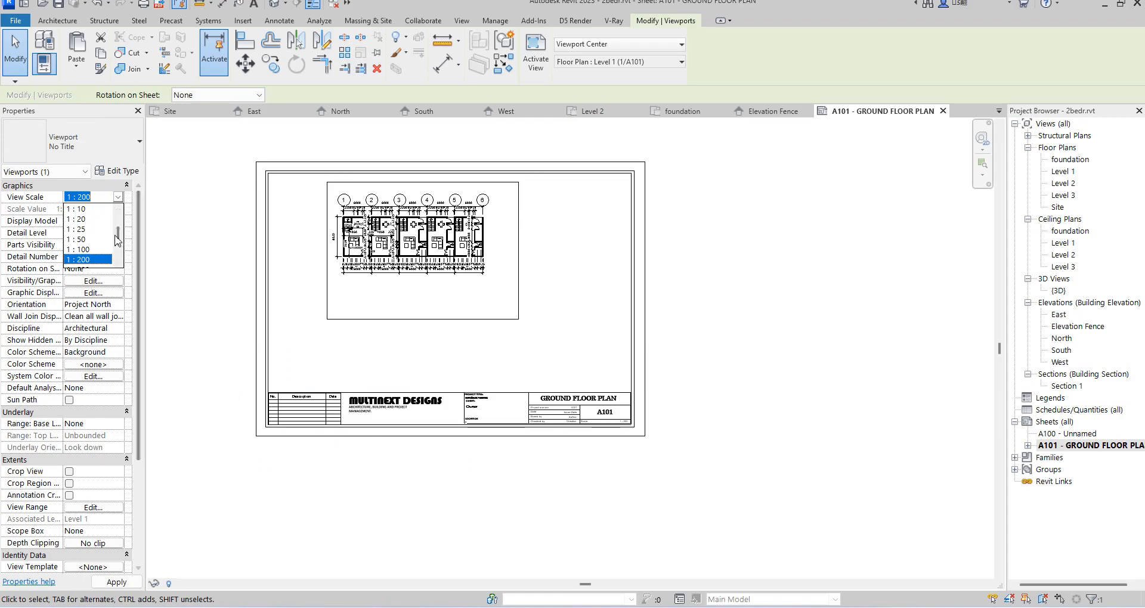
scroll(111, 232, "down", 3)
left_click(87, 216)
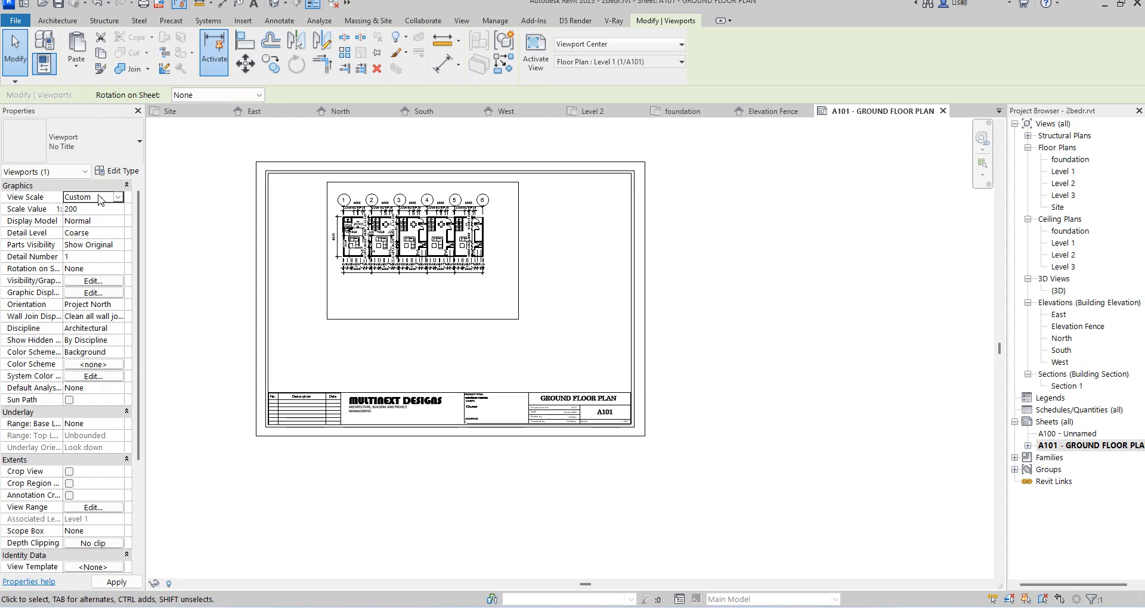
left_click(97, 210)
type("150")
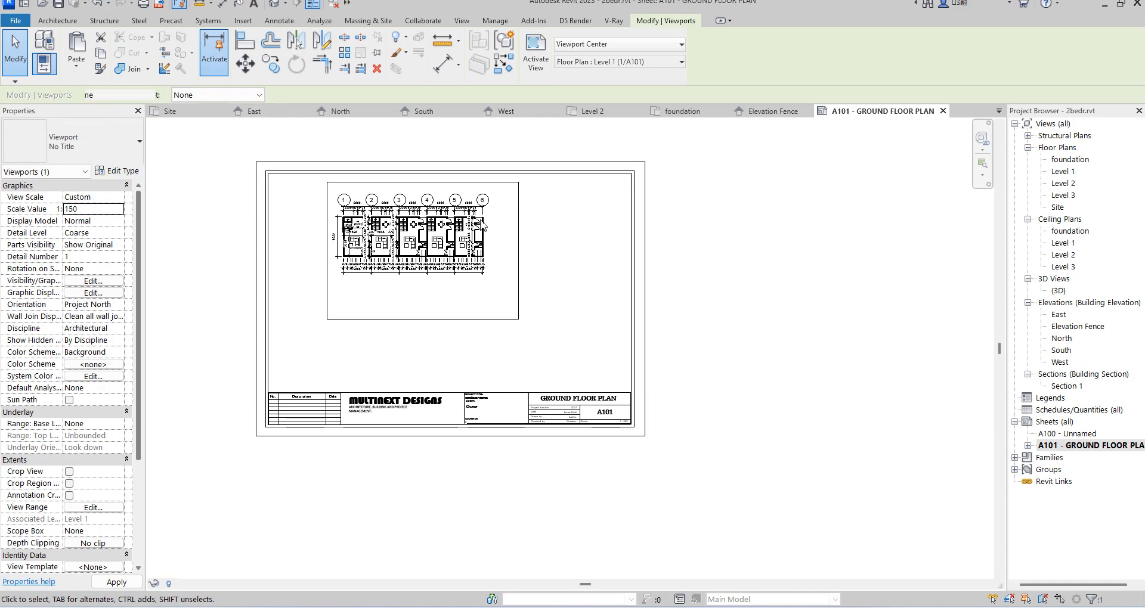
left_click(446, 173)
Move the Level 1 viewport near the sheet's upper edge and nudge it upward to leave space beneath the plan
left_click_drag(446, 173, 415, 246)
scroll(457, 263, "up", 2)
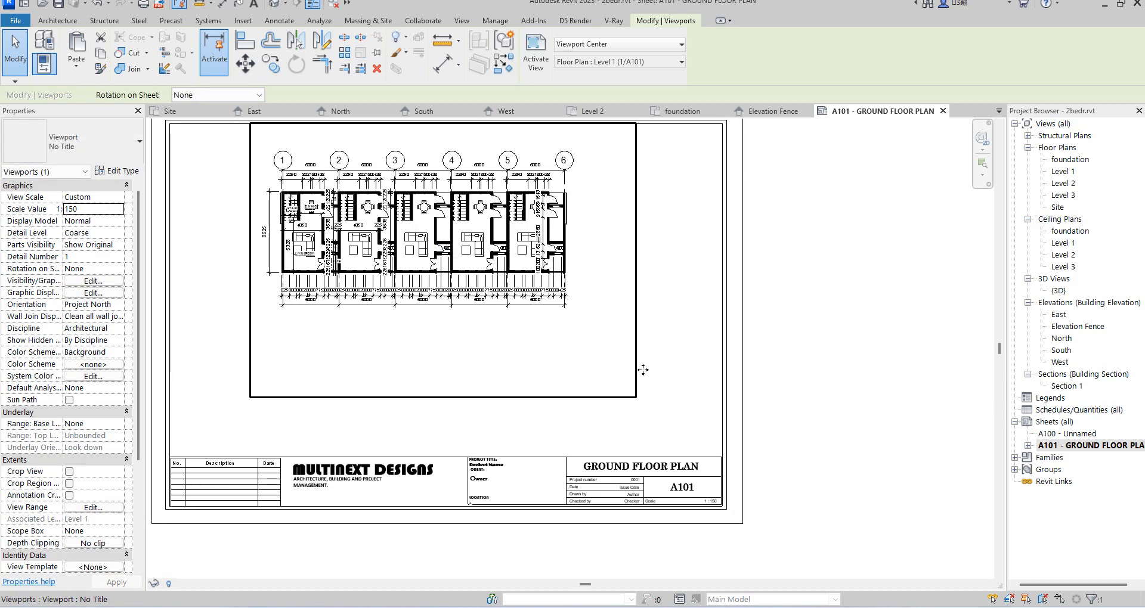
key("Up")
key("Up")
key("Up")
key("Up")
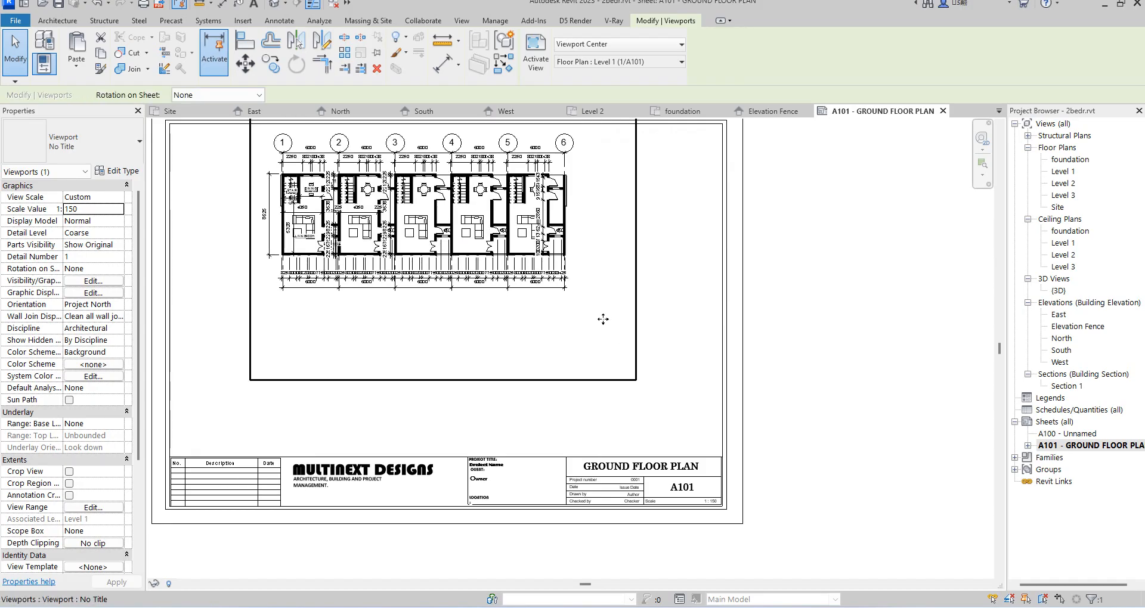
left_click(763, 306)
scroll(569, 364, "down", 3)
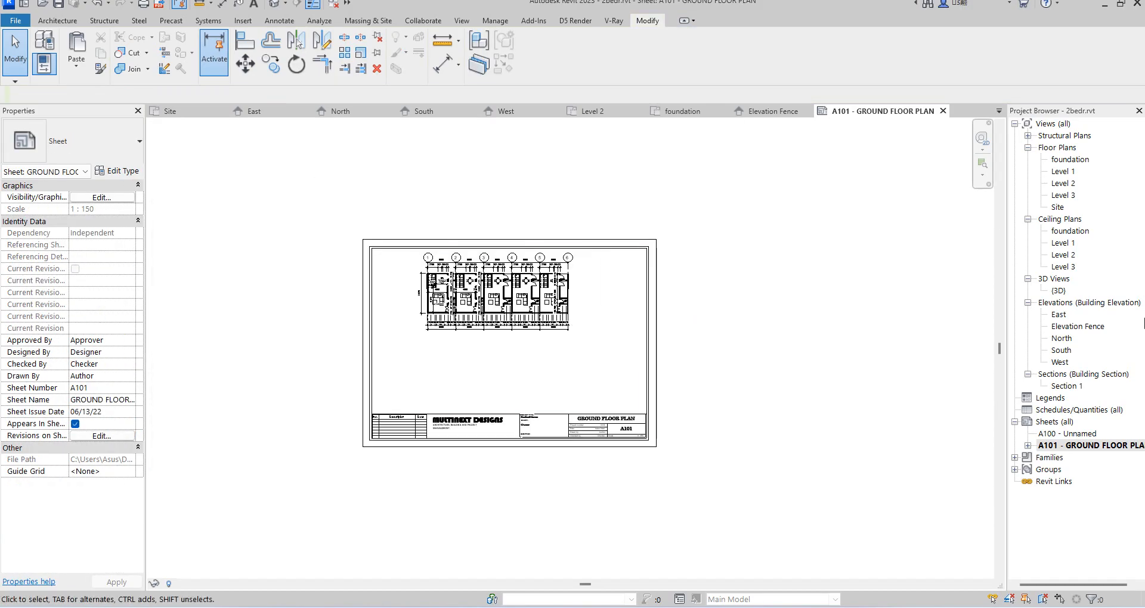
Place the Level 2 floor plan on sheet A101 beneath the Level 1 plan
left_click(1065, 183)
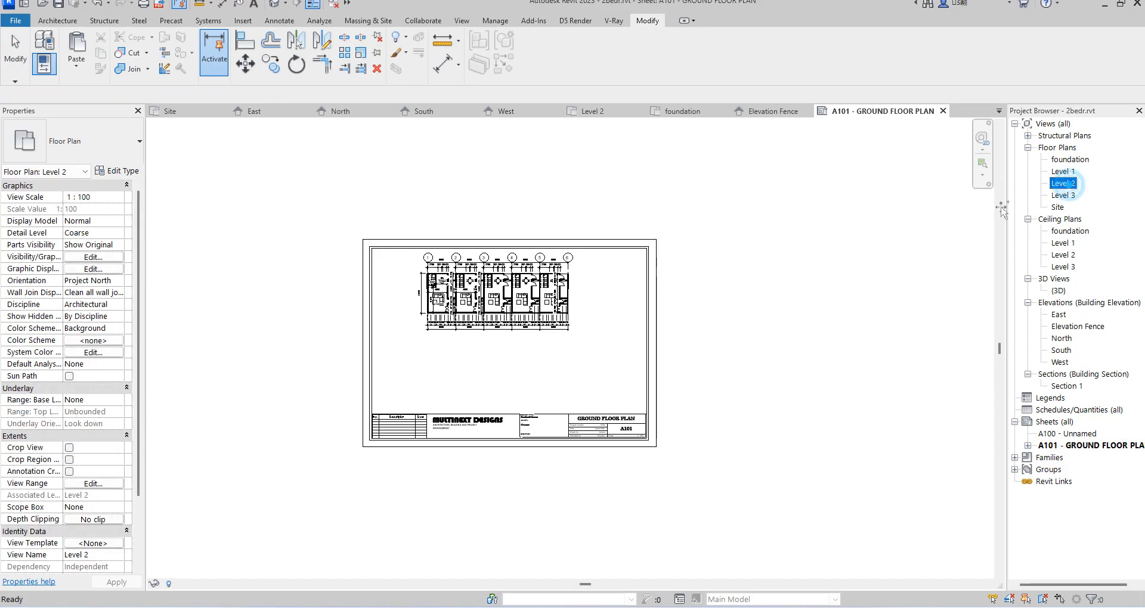
left_click(494, 375)
scroll(493, 374, "up", 2)
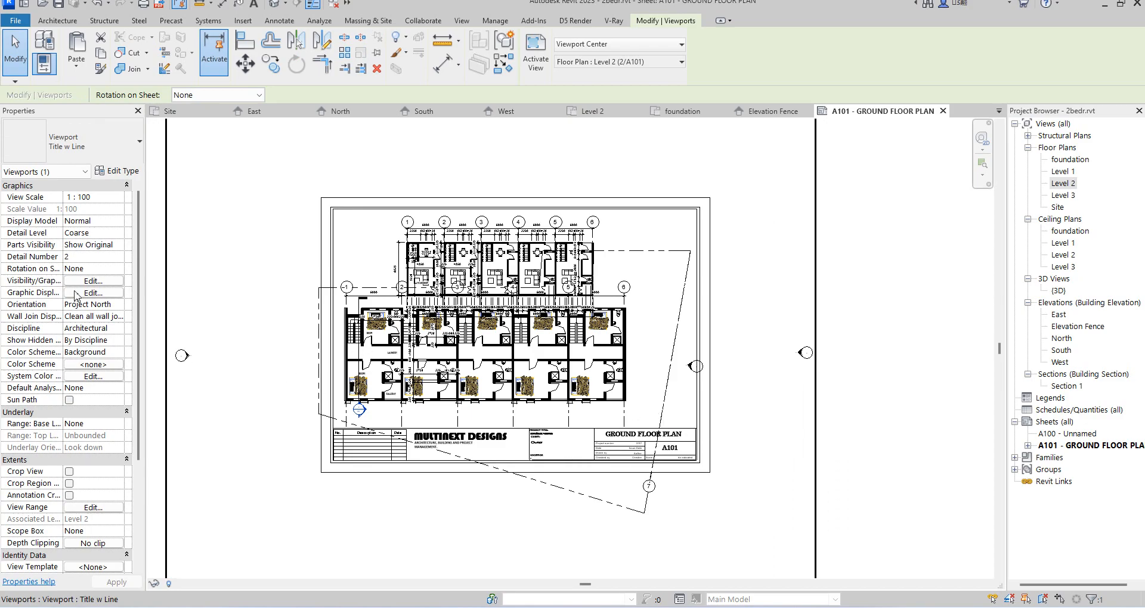
Activate the Level 2 viewport and hide the property lines category in that view
double_click(487, 364)
scroll(487, 365, "down", 3)
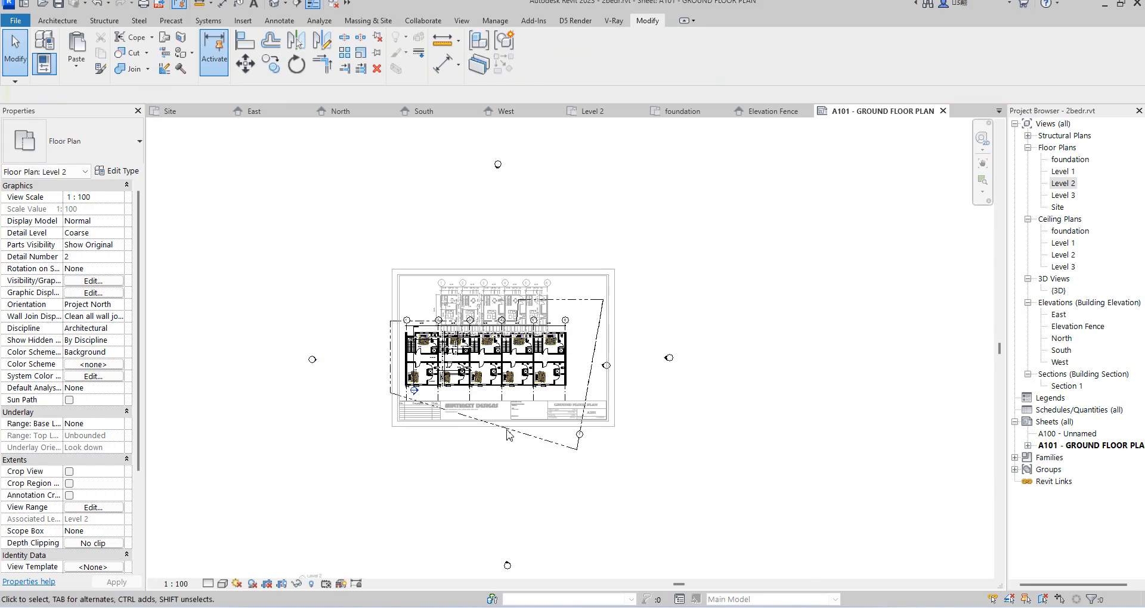
left_click(555, 442)
right_click(554, 442)
mouse_move(694, 190)
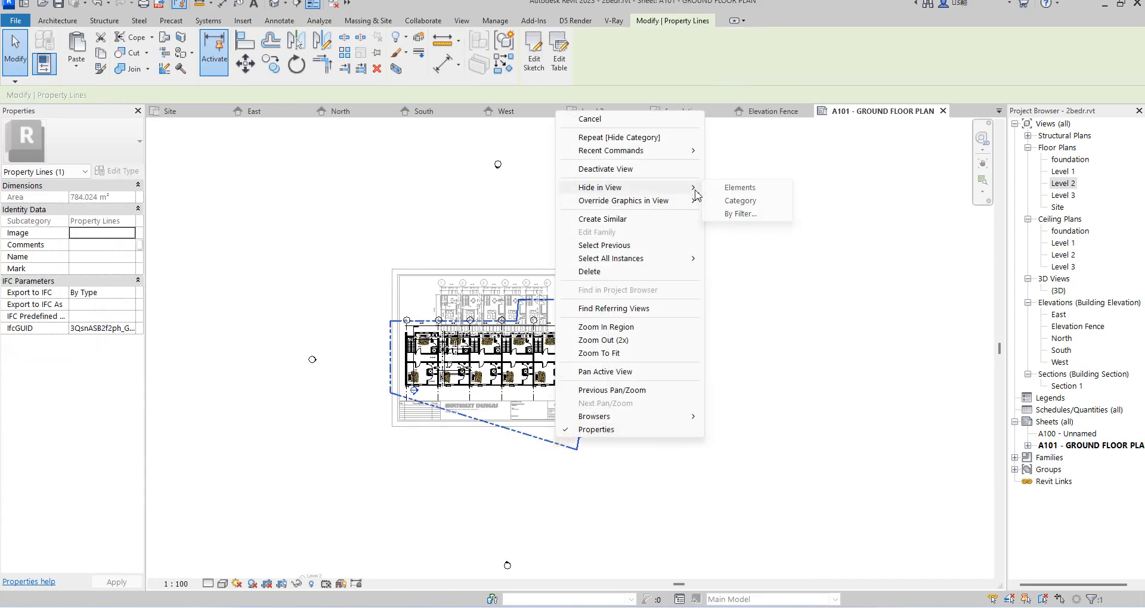
left_click(740, 201)
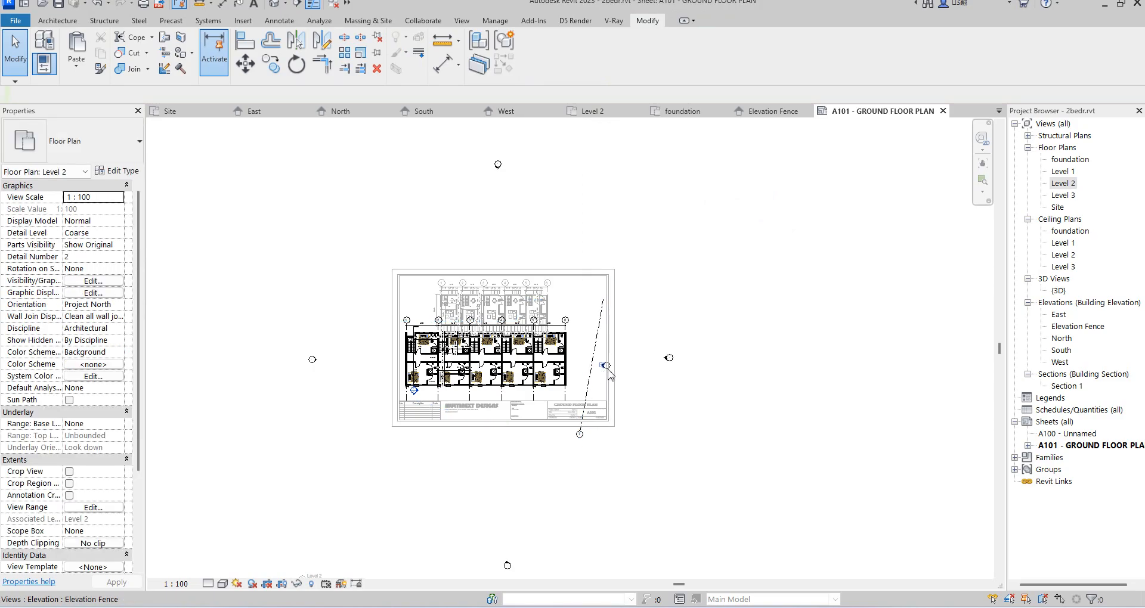
Hide the category of the elevation markers in the Level 2 view
left_click(606, 365)
right_click(607, 367)
mouse_move(720, 131)
left_click(776, 132)
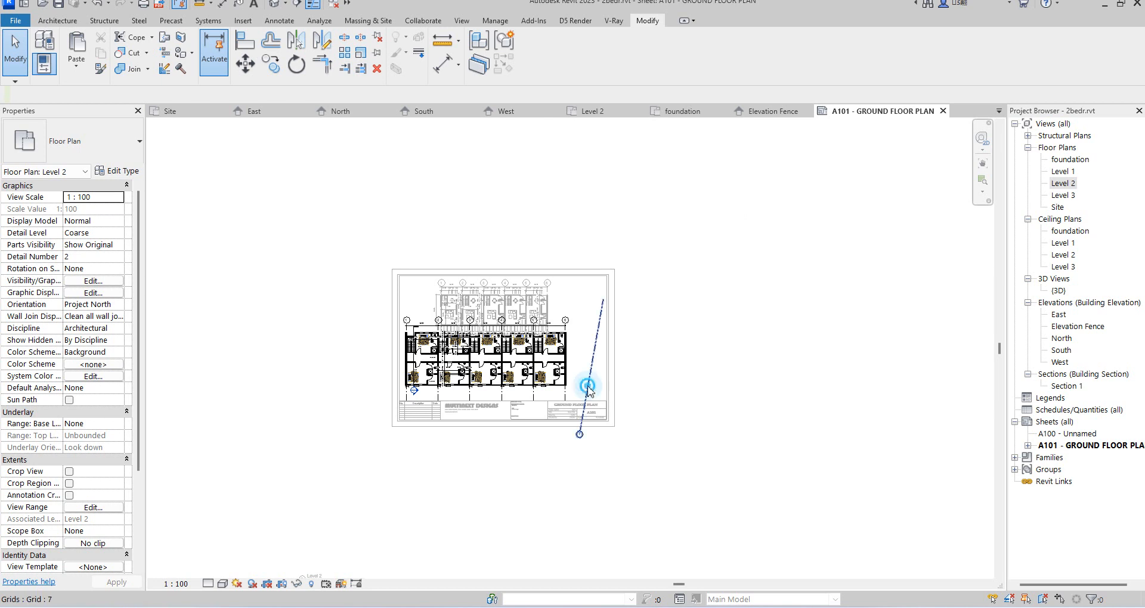
Hide the slanted grid line 7 as an element in the Level 2 view and deactivate the viewport
left_click(589, 392)
right_click(589, 388)
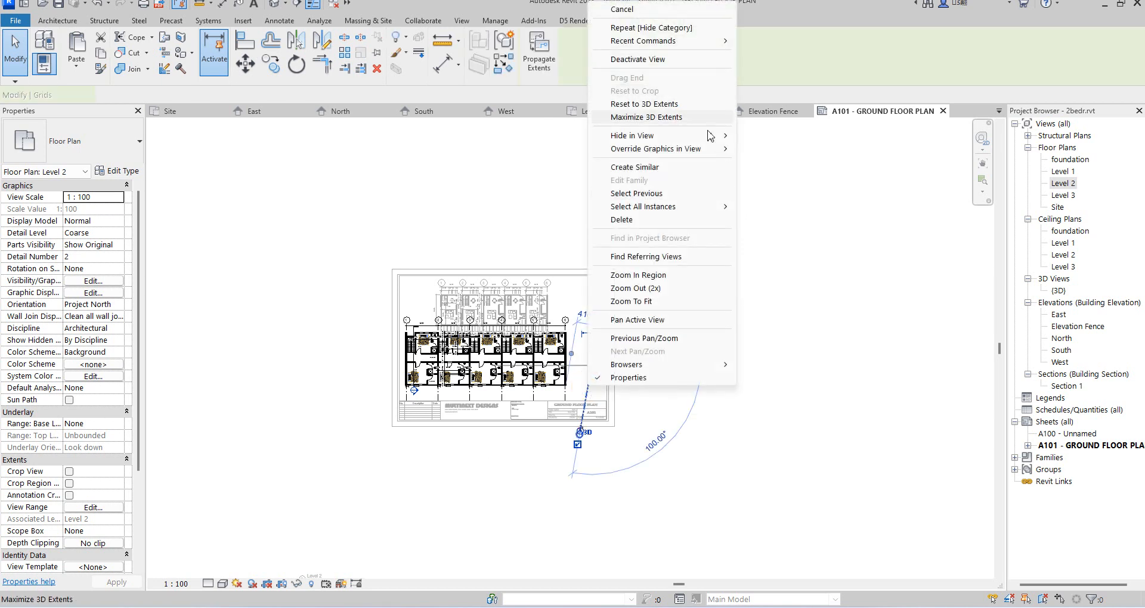
mouse_move(723, 134)
left_click(772, 135)
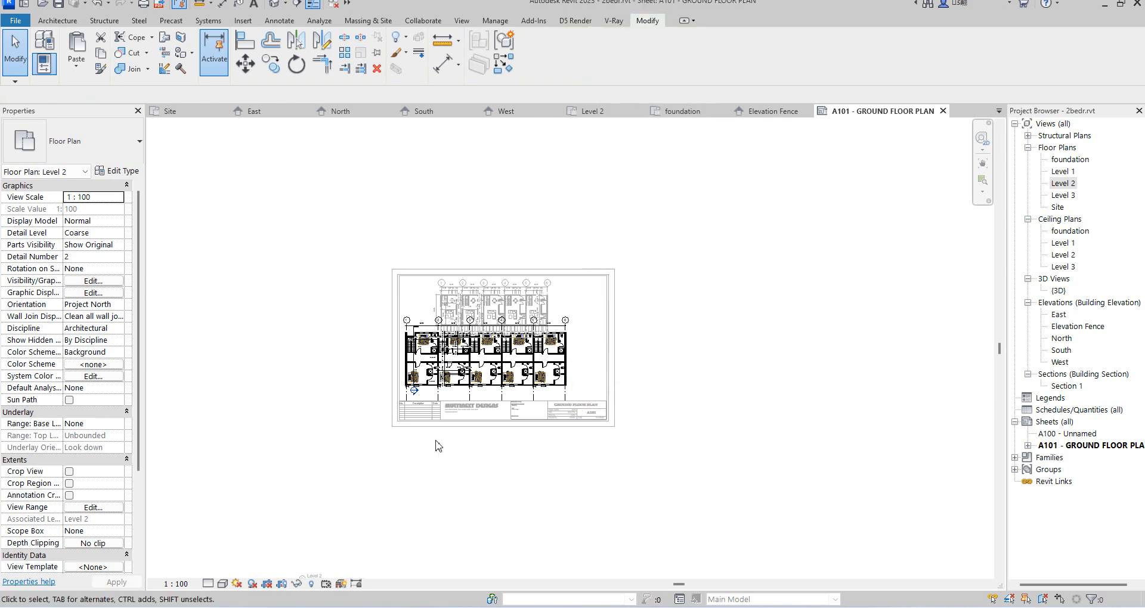
double_click(771, 322)
Give the Level 2 viewport a custom view scale with a scale value of 150
scroll(553, 382, "up", 2)
left_click(576, 363)
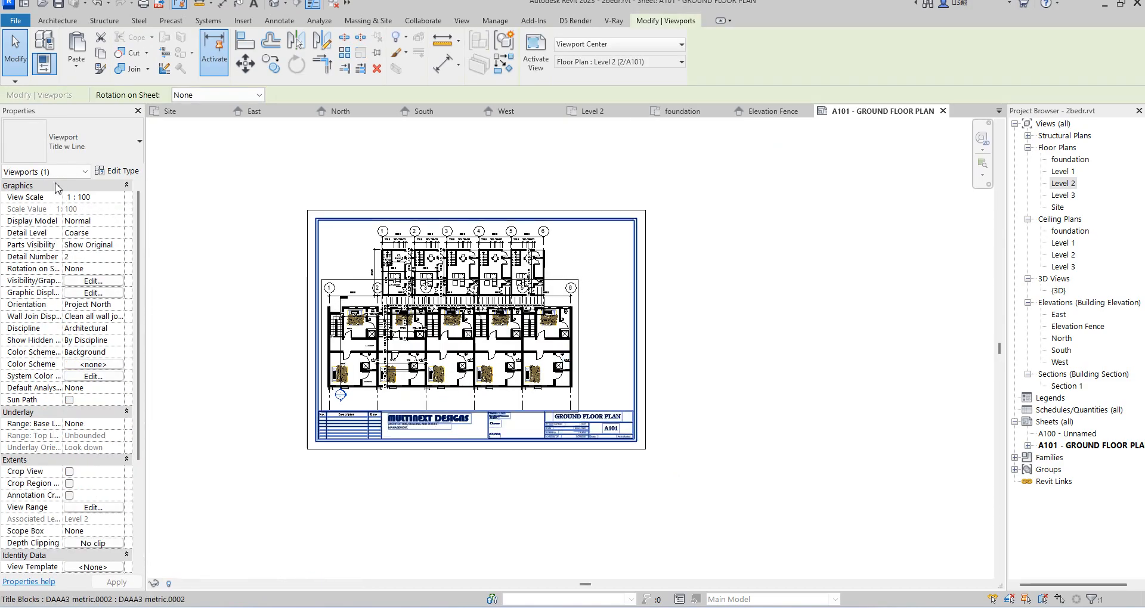
left_click(118, 198)
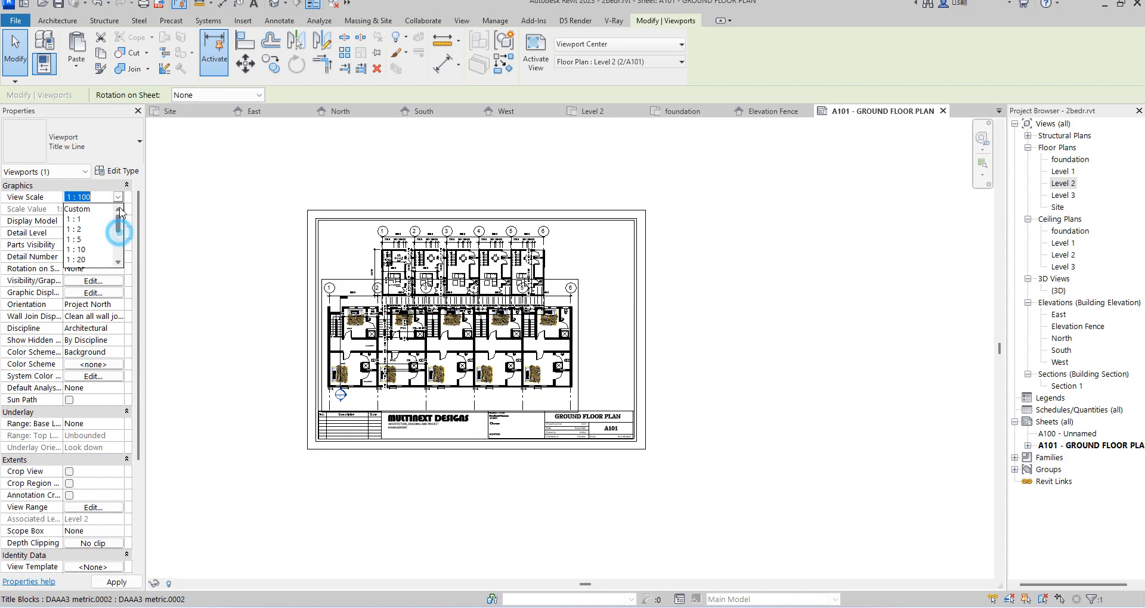
left_click(82, 210)
left_click(86, 210)
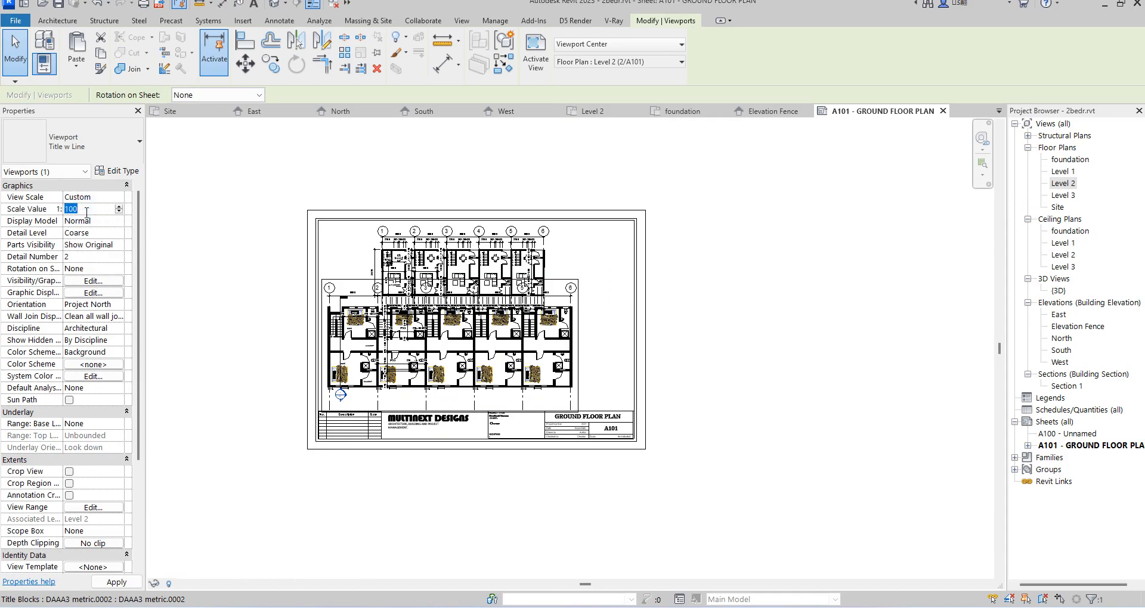
type("150")
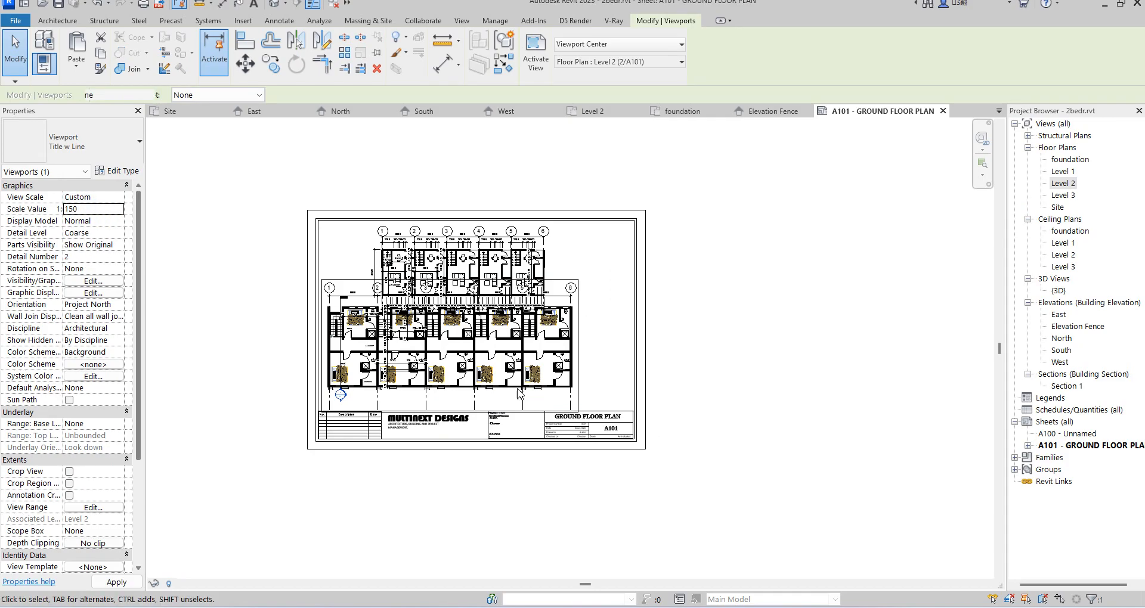
Move the Level 2 viewport between the Level 1 plan and the title block, lining up the grids of both plans
left_click_drag(400, 442, 506, 351)
scroll(705, 381, "up", 5)
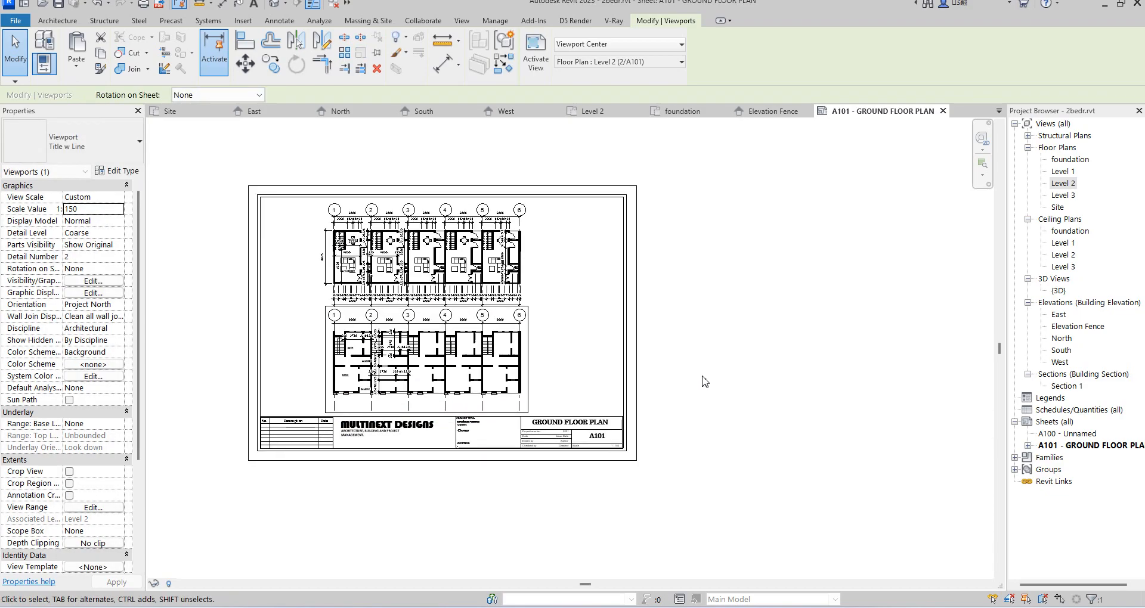
left_click(588, 334)
scroll(334, 322, "up", 5)
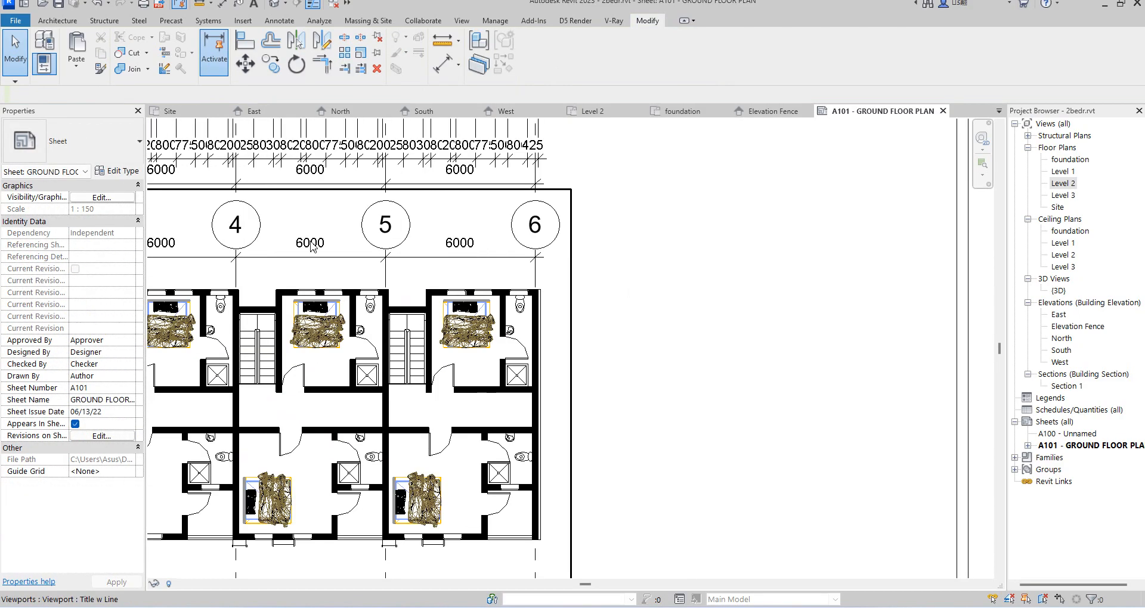
Nudge the Level 1 viewport slightly up and the Level 2 viewport slightly down to widen the gap between the plans
scroll(389, 315, "down", 3)
scroll(361, 304, "up", 4)
scroll(489, 314, "down", 5)
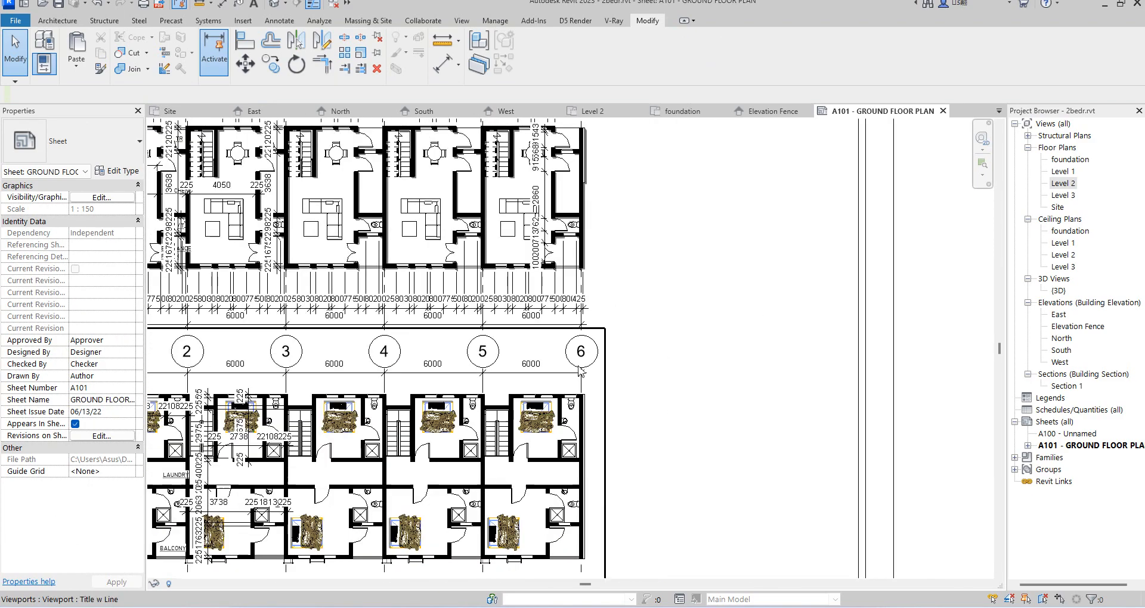
scroll(636, 346, "down", 3)
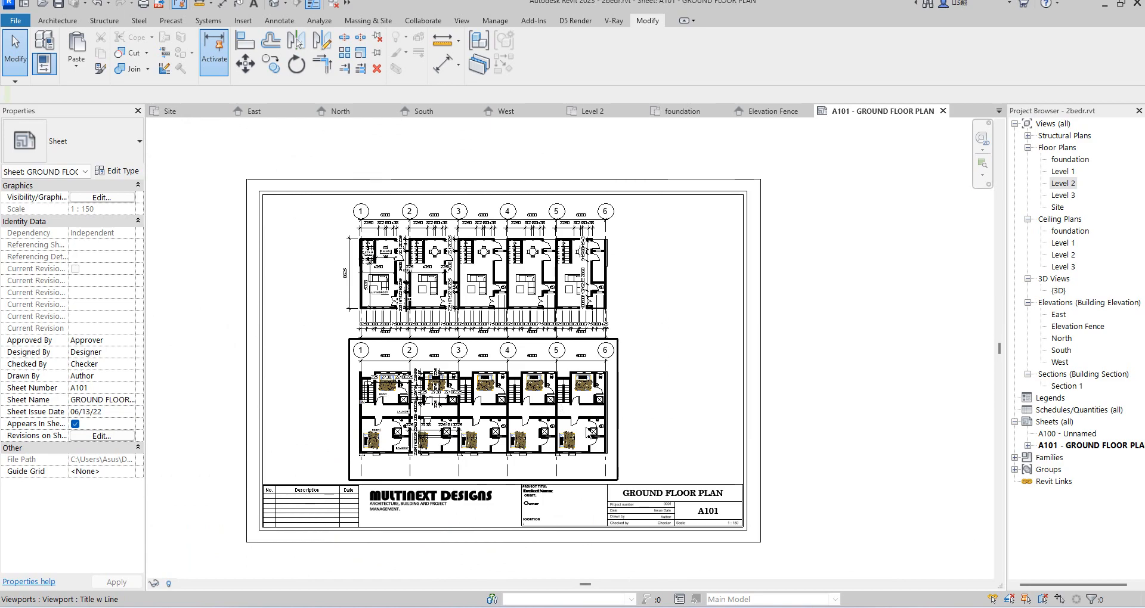
scroll(676, 306, "up", 2)
scroll(596, 221, "up", 3)
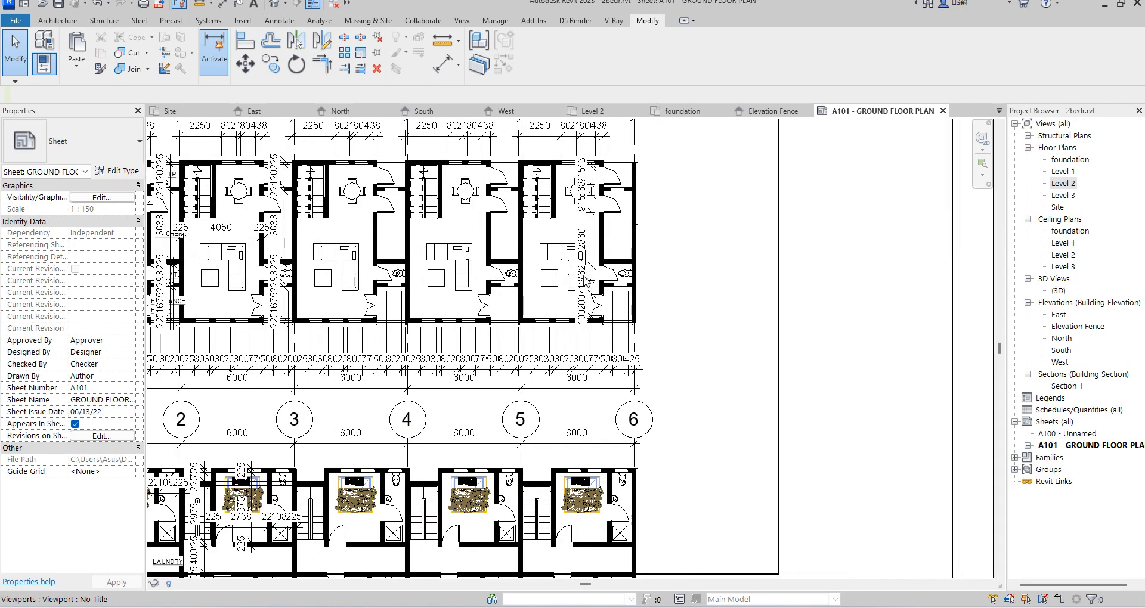
scroll(605, 238, "down", 4)
left_click(605, 239)
key("Up")
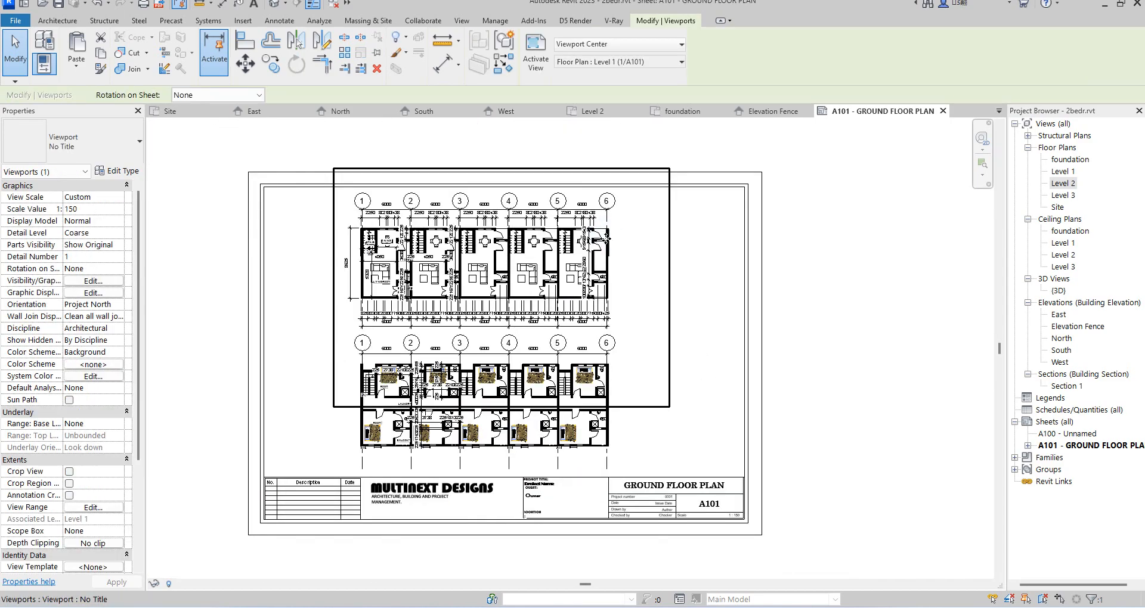
left_click(593, 448)
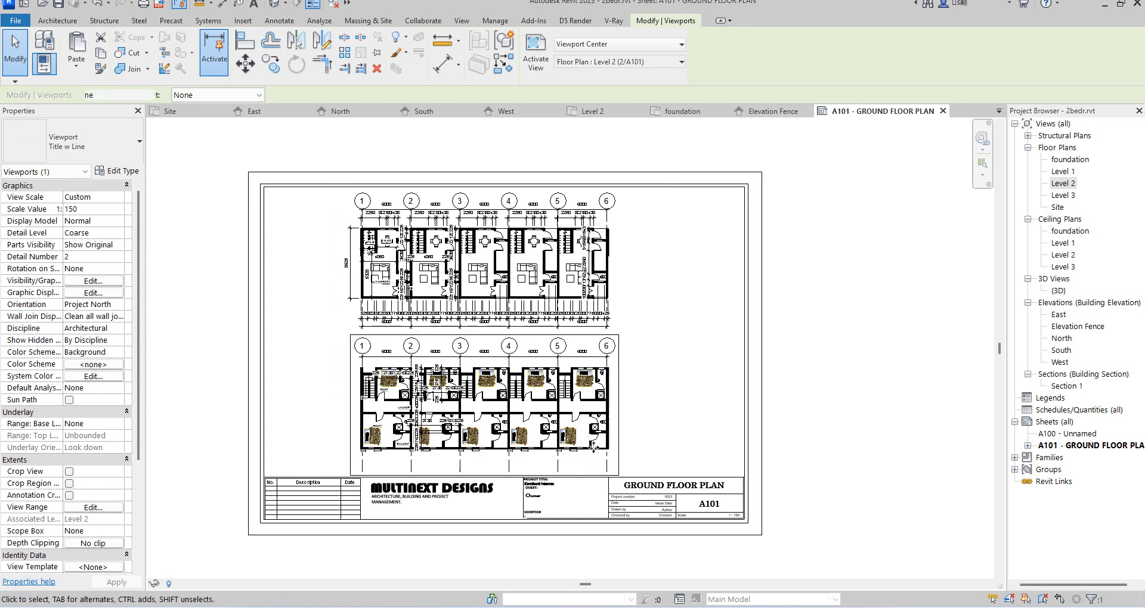
left_click(686, 397)
Activate the Level 1 view and set the text size of the Diagonal - 2.5mm Arial dimension type to 1.4 mm
double_click(573, 282)
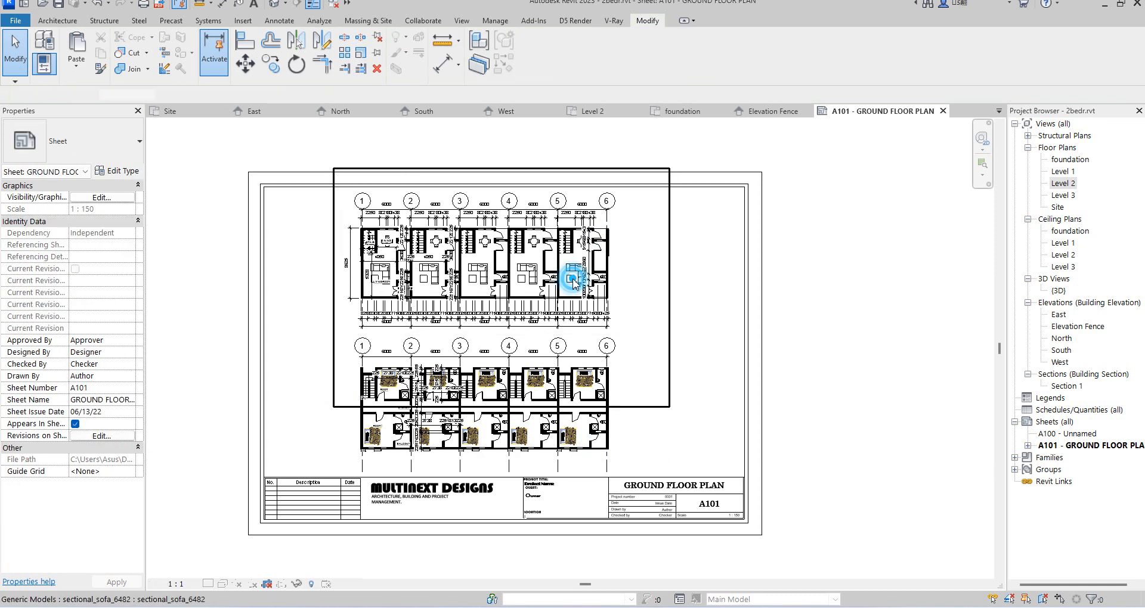
scroll(583, 343, "up", 3)
left_click(568, 306)
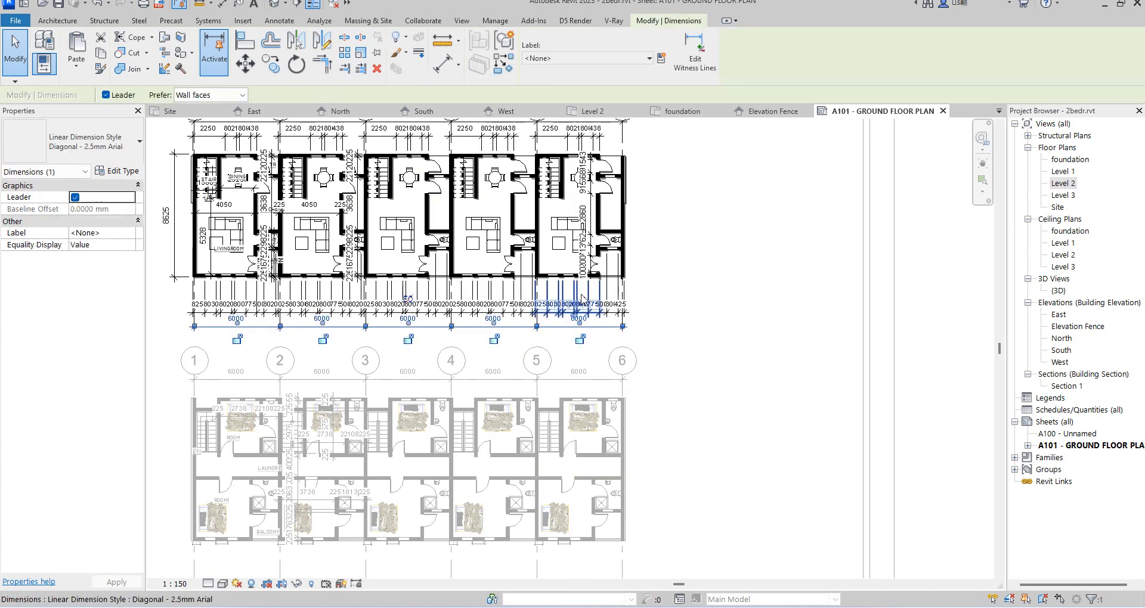
scroll(566, 302, "up", 4)
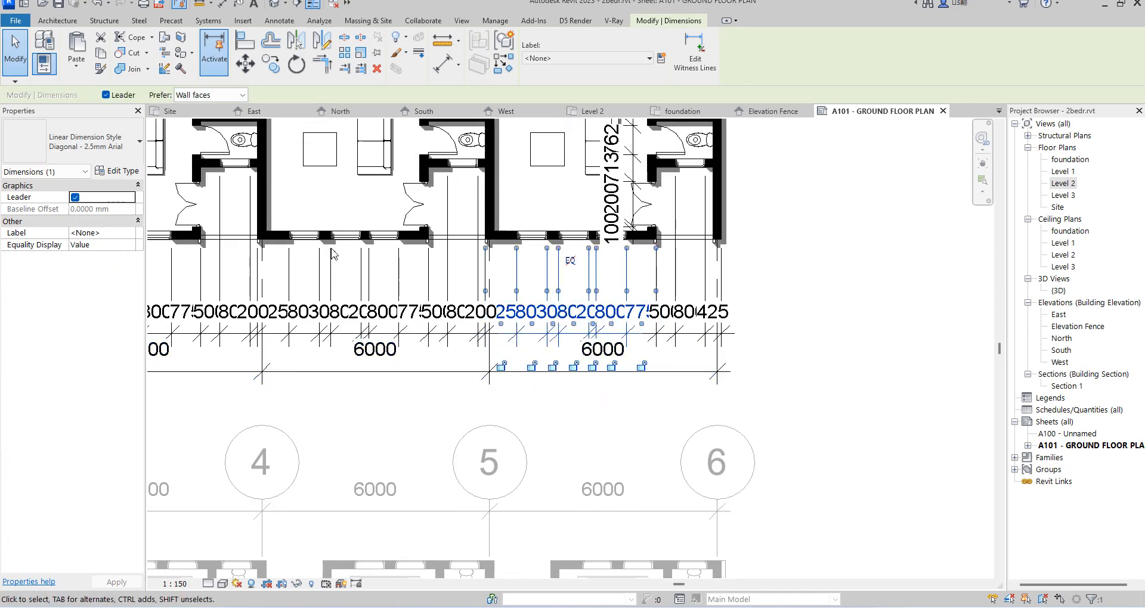
left_click(119, 171)
scroll(256, 351, "down", 7)
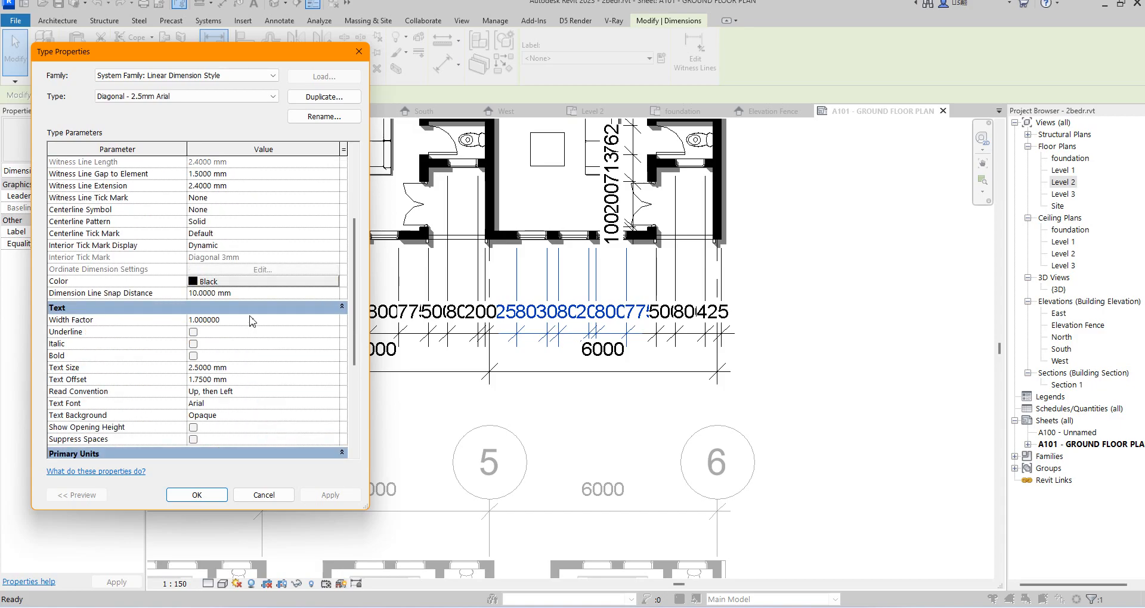
left_click(226, 260)
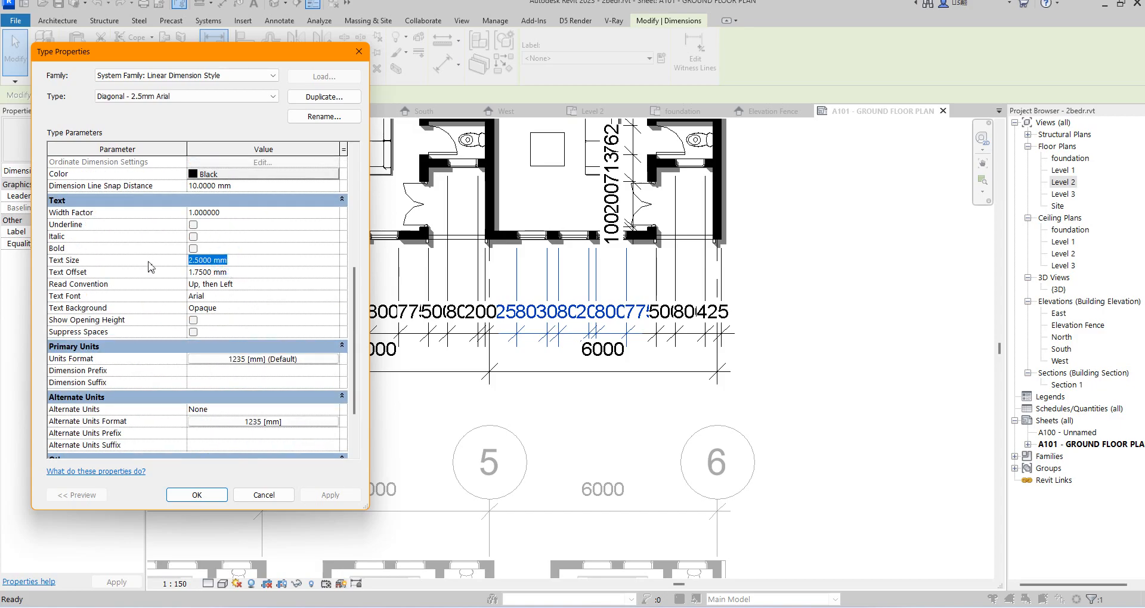
type("1.4")
left_click(344, 499)
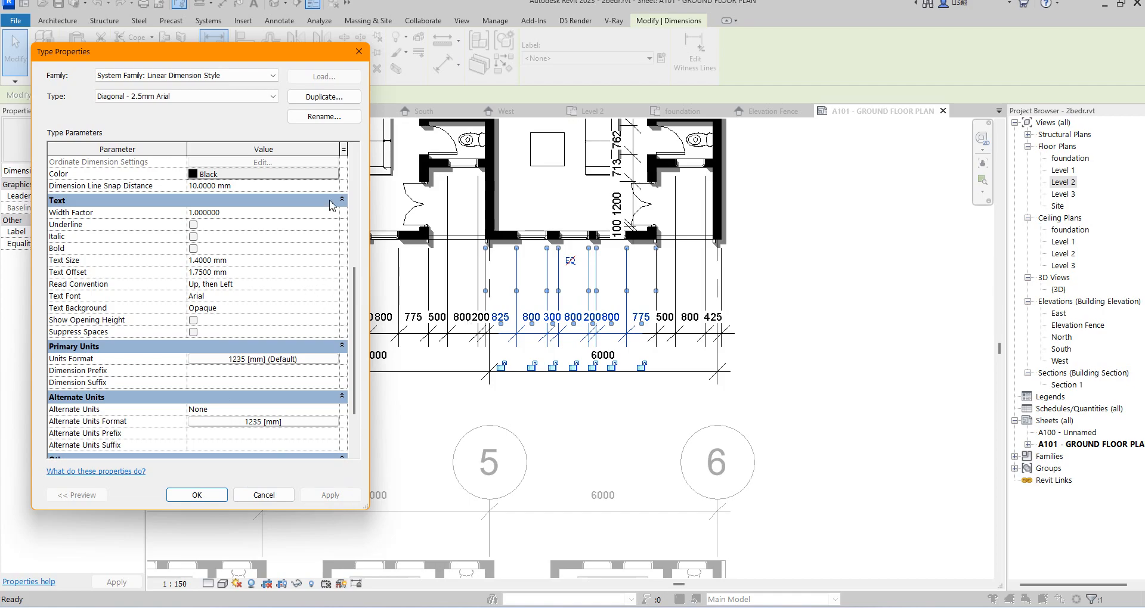
Change the text font of the Diagonal - 2.5mm Arial dimension type to Book Antiqua
scroll(321, 239, "up", 2)
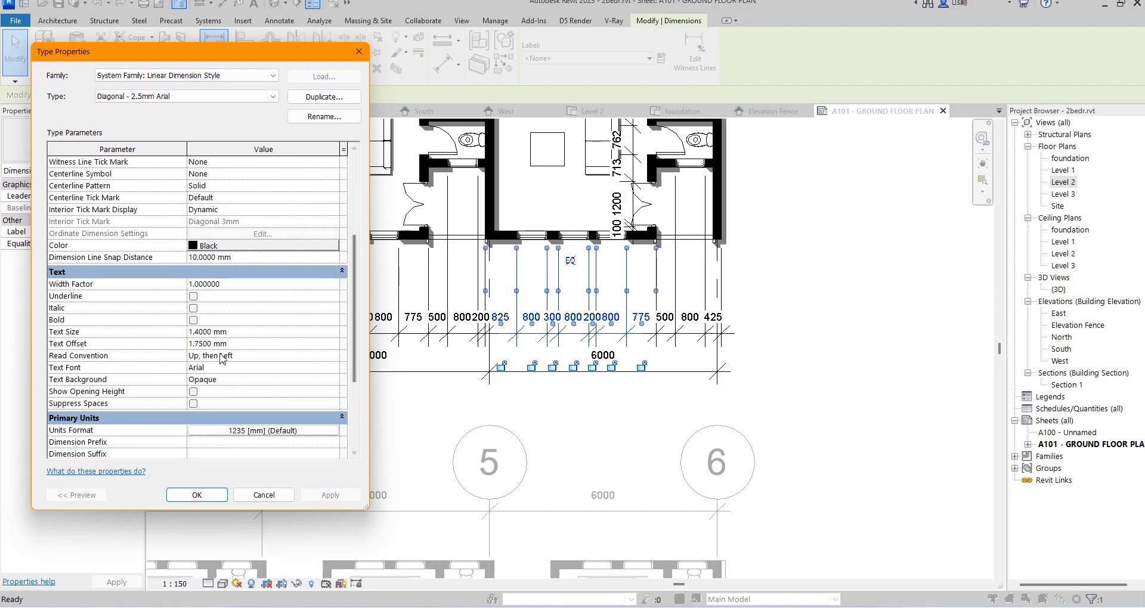
left_click(335, 371)
left_click(334, 369)
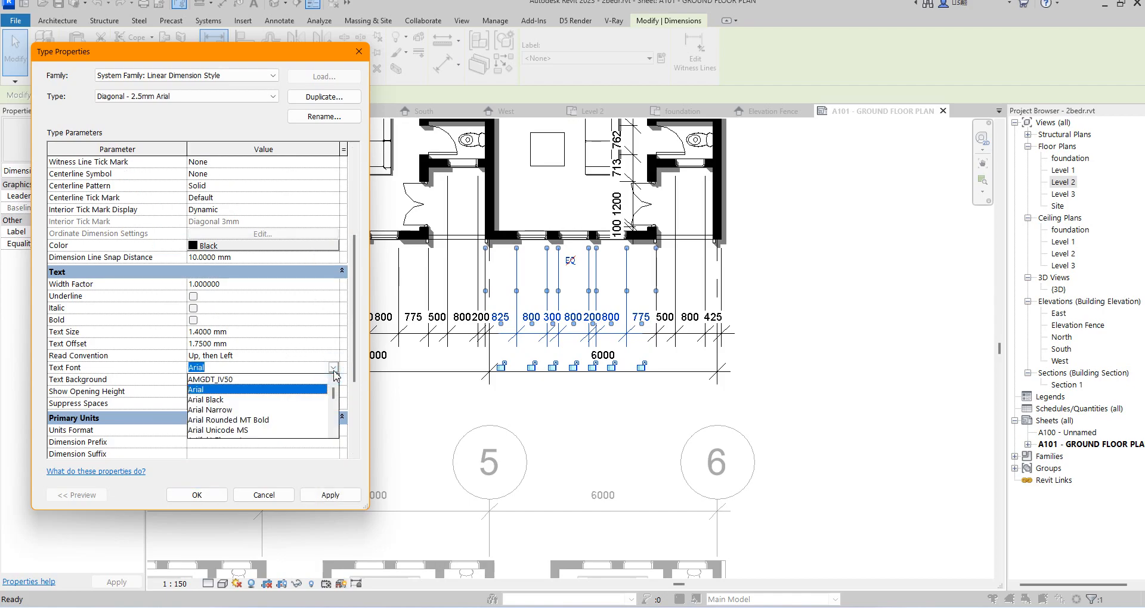
scroll(269, 418, "down", 10)
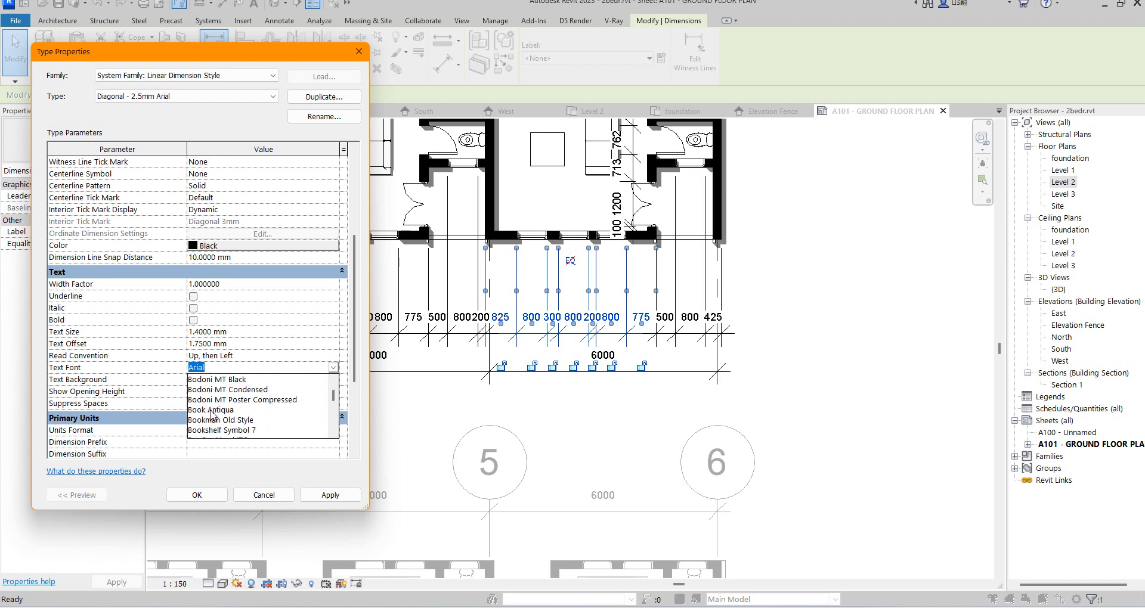
left_click(209, 412)
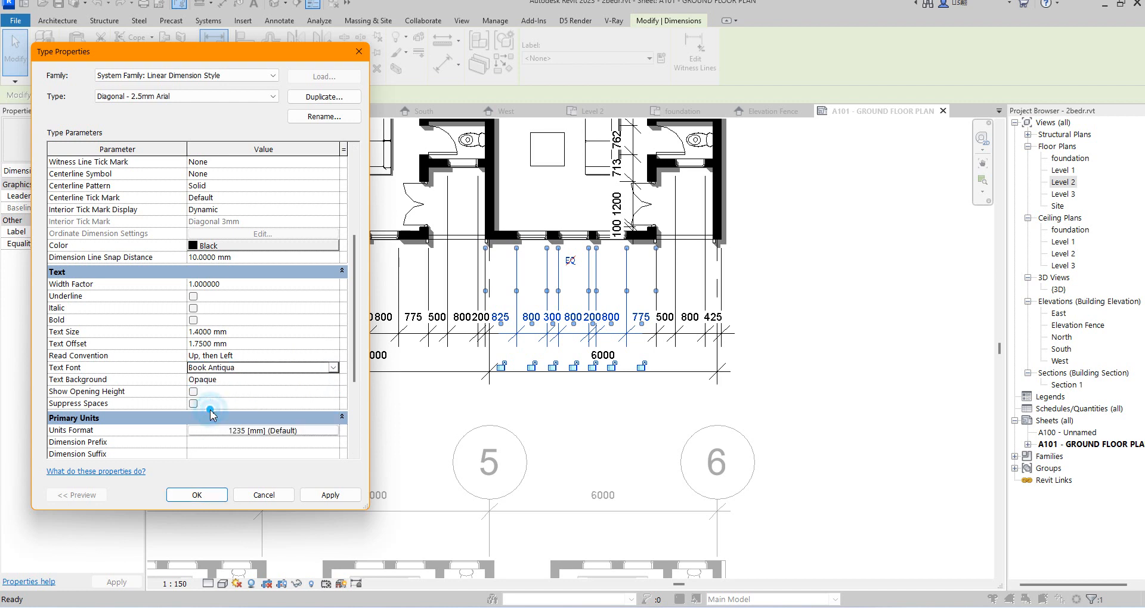
left_click(332, 495)
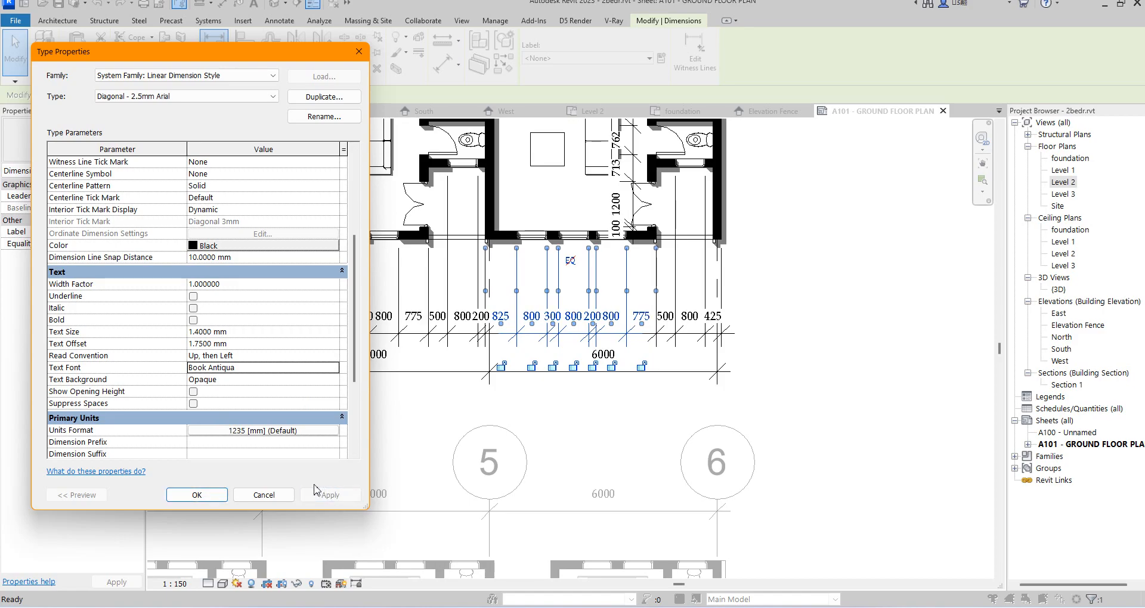
left_click(196, 495)
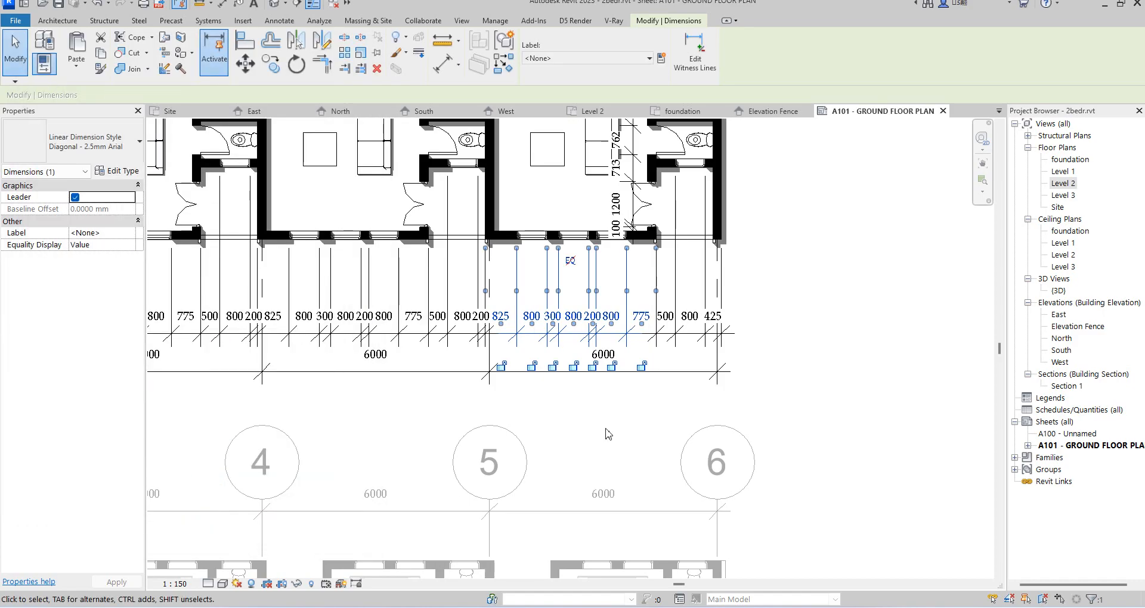
Lift the crowded 200 and 300 dimension texts above their string in the bay between grids 4 and 5 below Level 1
left_click(812, 351)
scroll(811, 351, "down", 5)
scroll(812, 351, "up", 4)
scroll(426, 345, "up", 4)
left_click(539, 307)
left_click_drag(532, 308, 532, 253)
left_click_drag(451, 309, 452, 254)
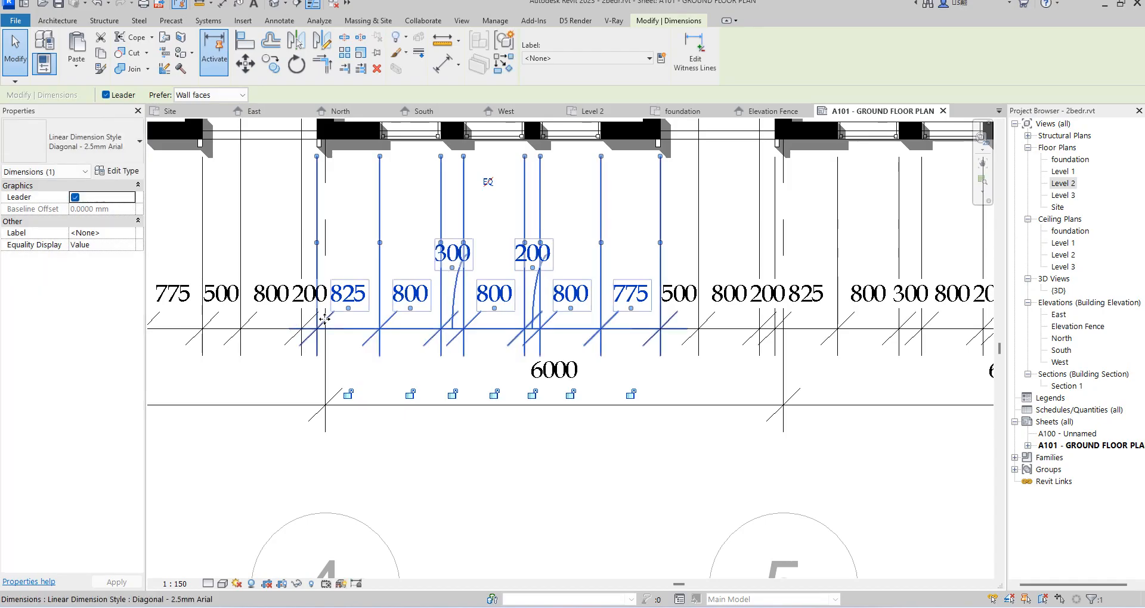
Check the dimension texts on both plans and deactivate the Level 1 view to return to the sheet
scroll(699, 322, "down", 6)
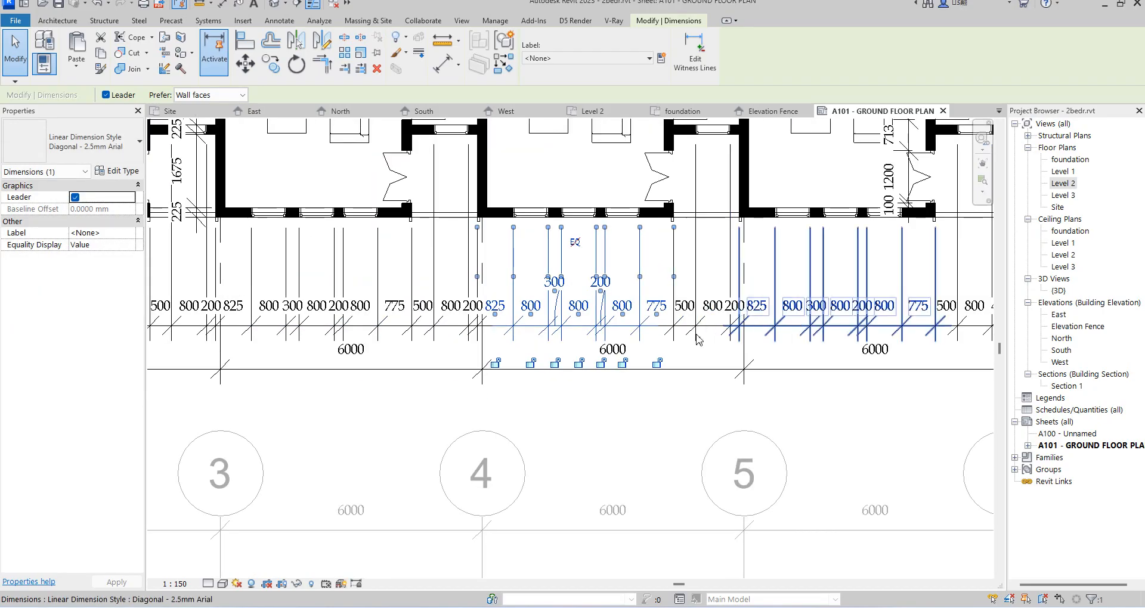
scroll(868, 254, "down", 2)
scroll(633, 439, "up", 4)
scroll(541, 409, "down", 2)
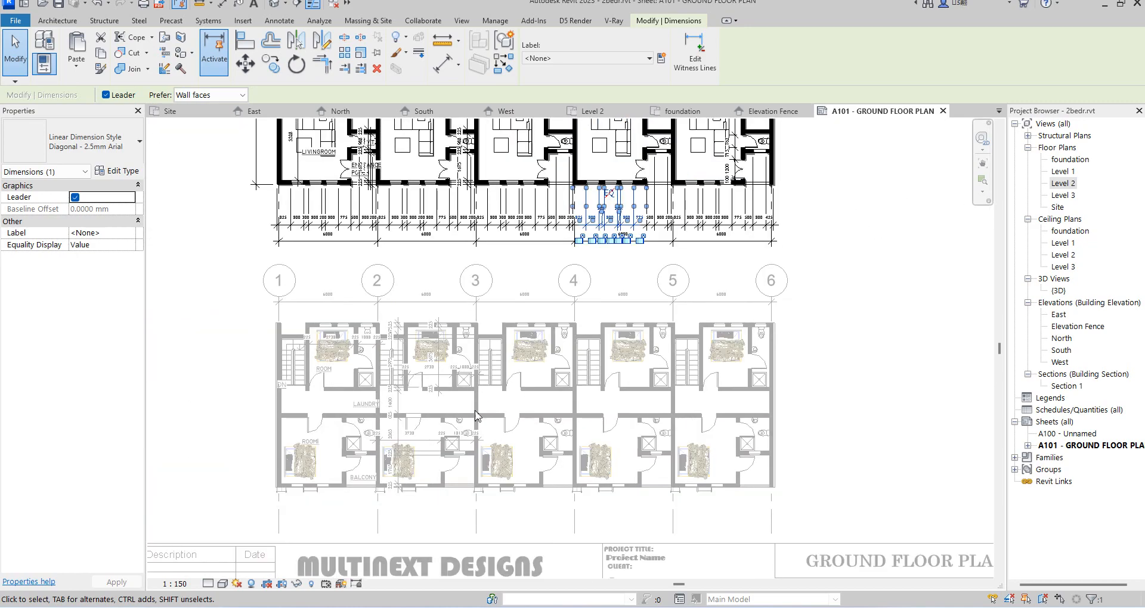
scroll(438, 377, "up", 5)
scroll(459, 374, "down", 5)
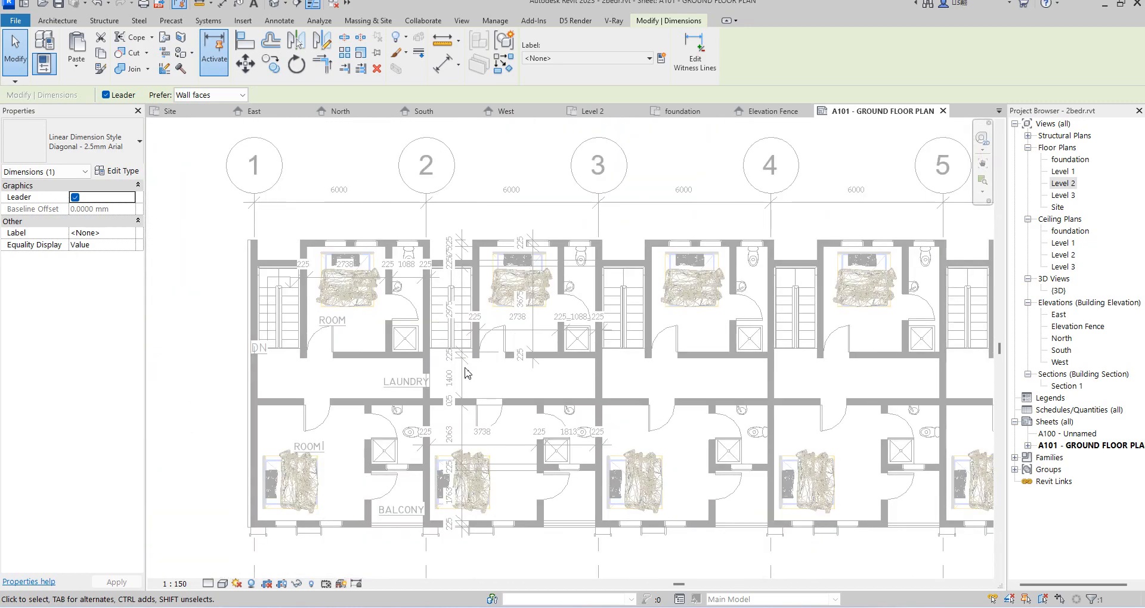
left_click(276, 263)
scroll(387, 288, "down", 3)
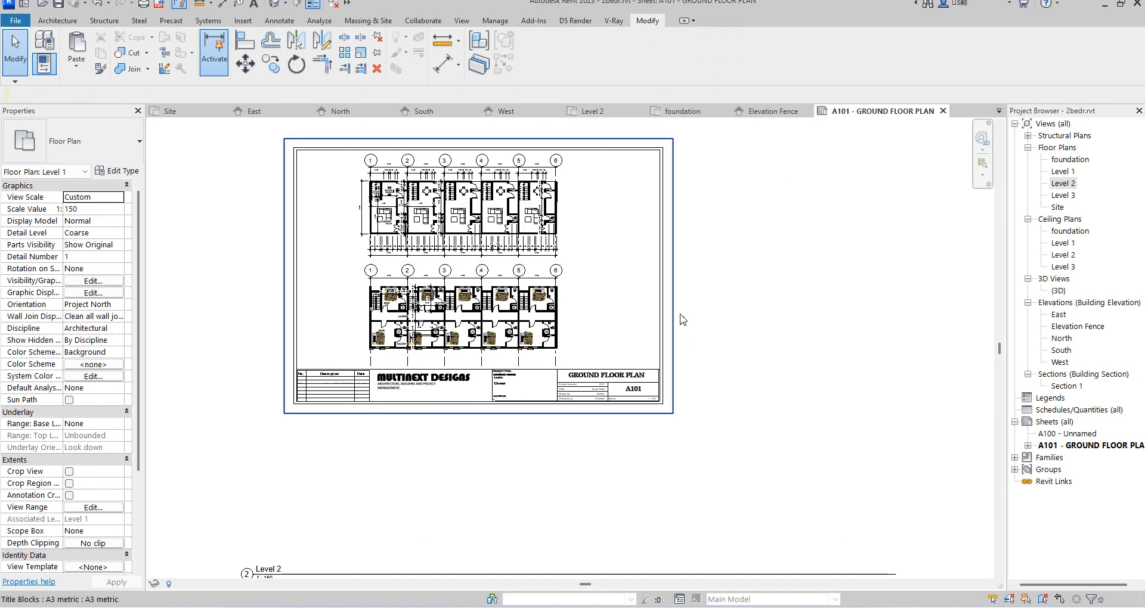
left_click(752, 306)
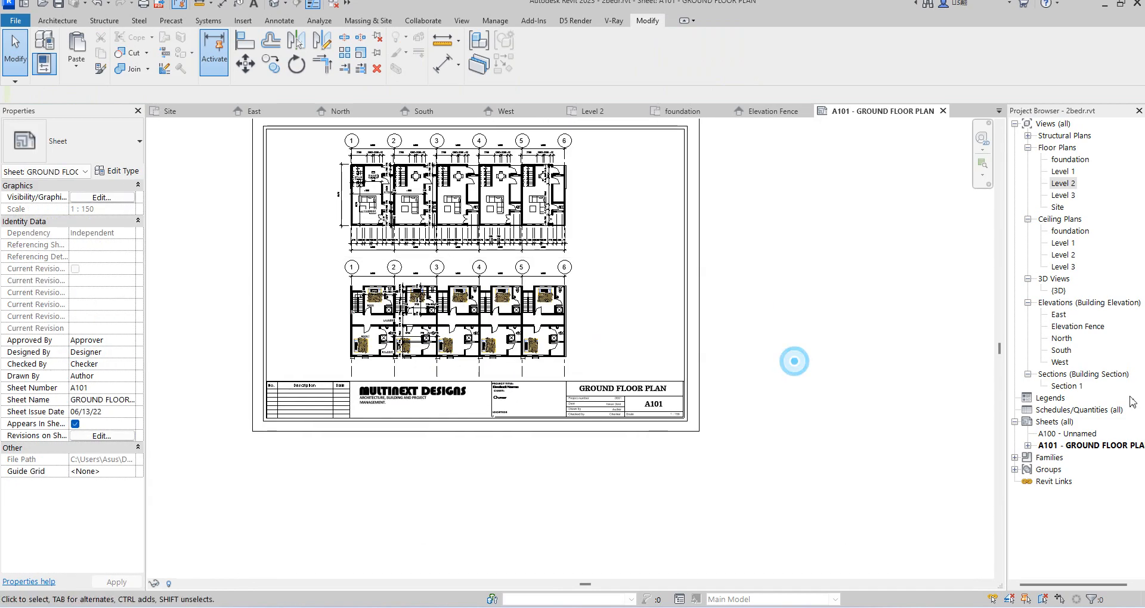
Create a new sheet with the DAAA3 metric.0002 title block
left_click(1063, 422)
right_click(1063, 422)
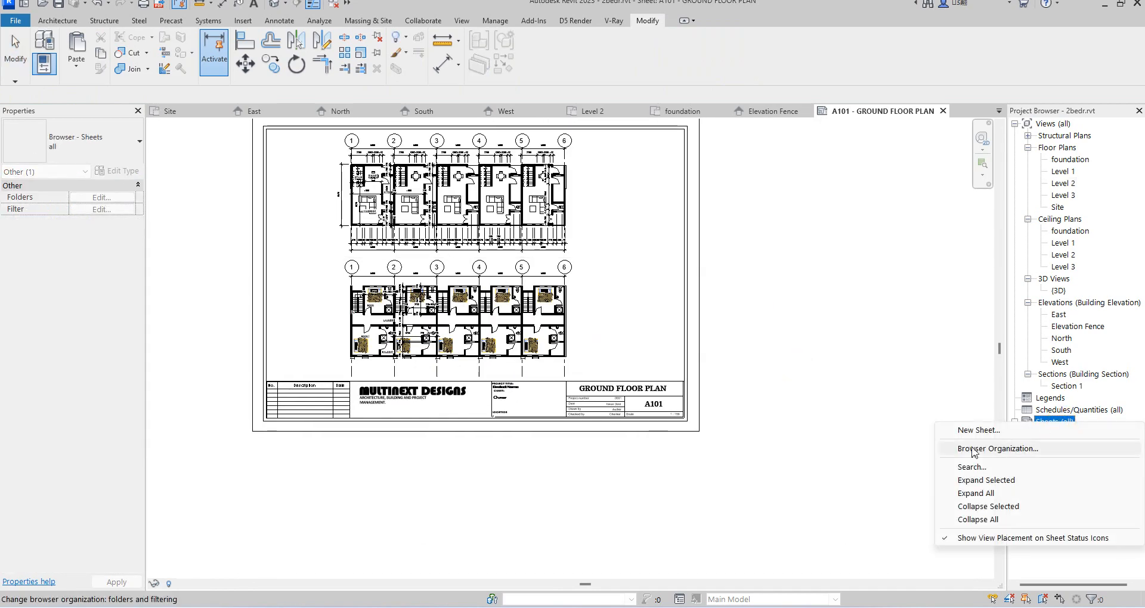
left_click(981, 430)
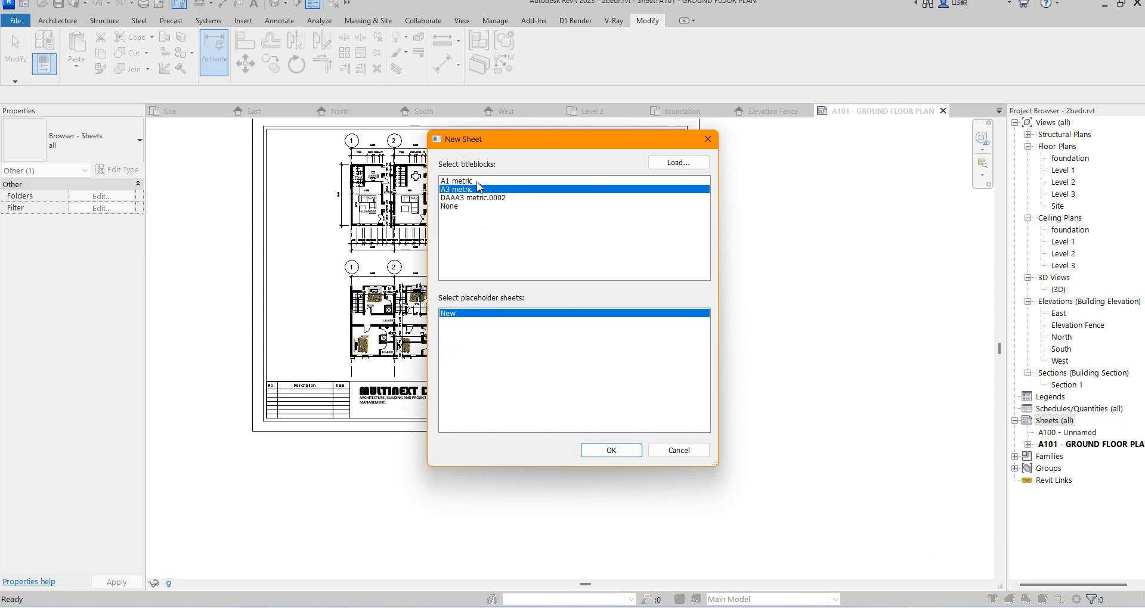
left_click(479, 200)
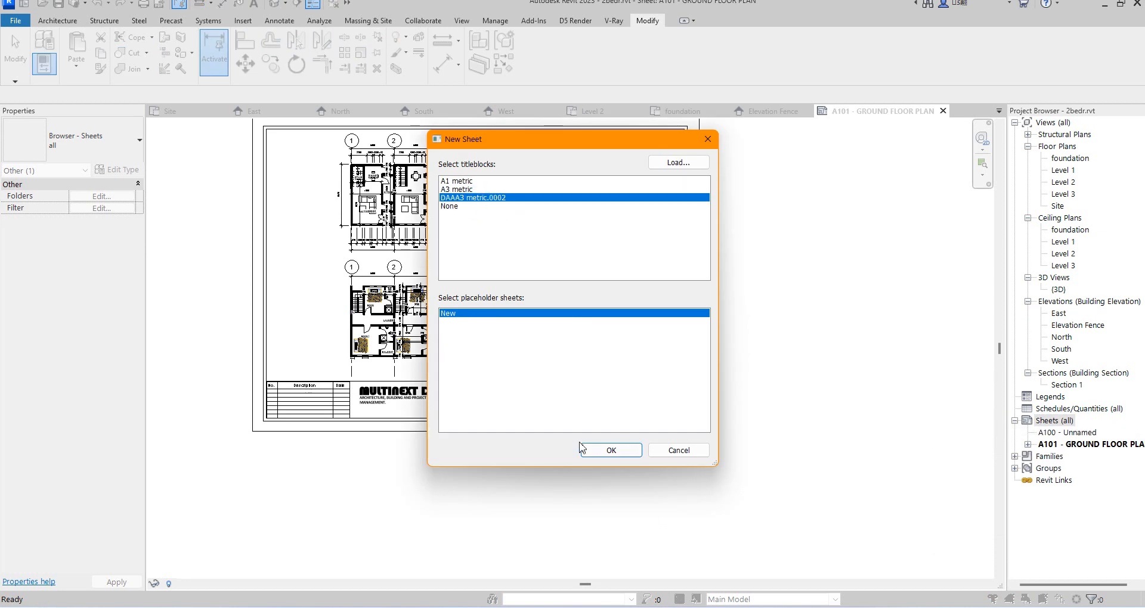
left_click(614, 452)
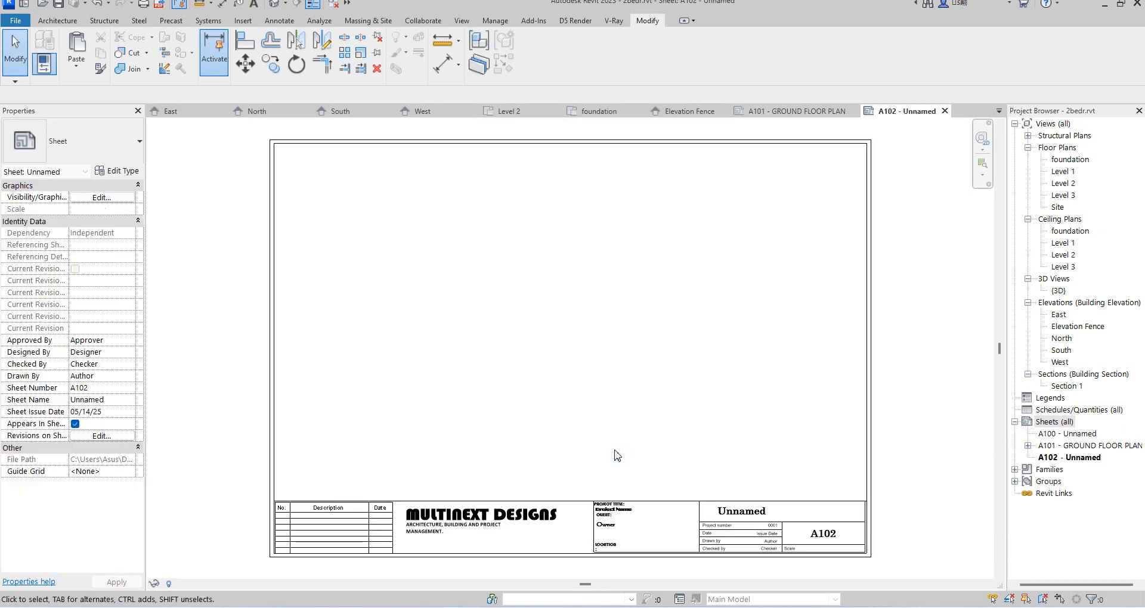
Place the South elevation on sheet A102 above the title block and set its viewport type to No Title
left_click(1065, 351)
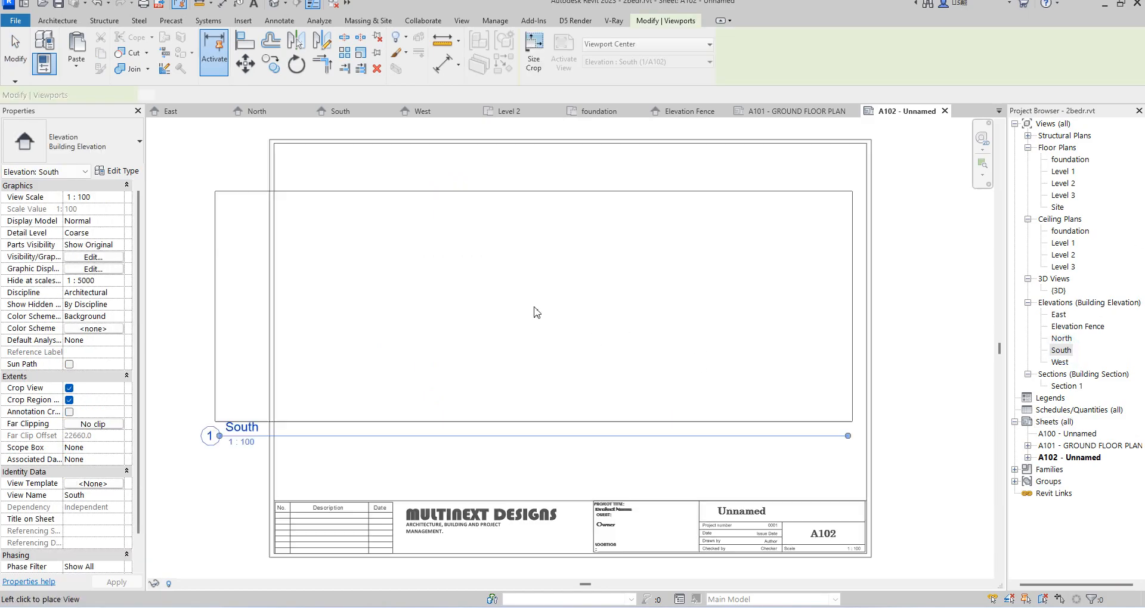
left_click(565, 308)
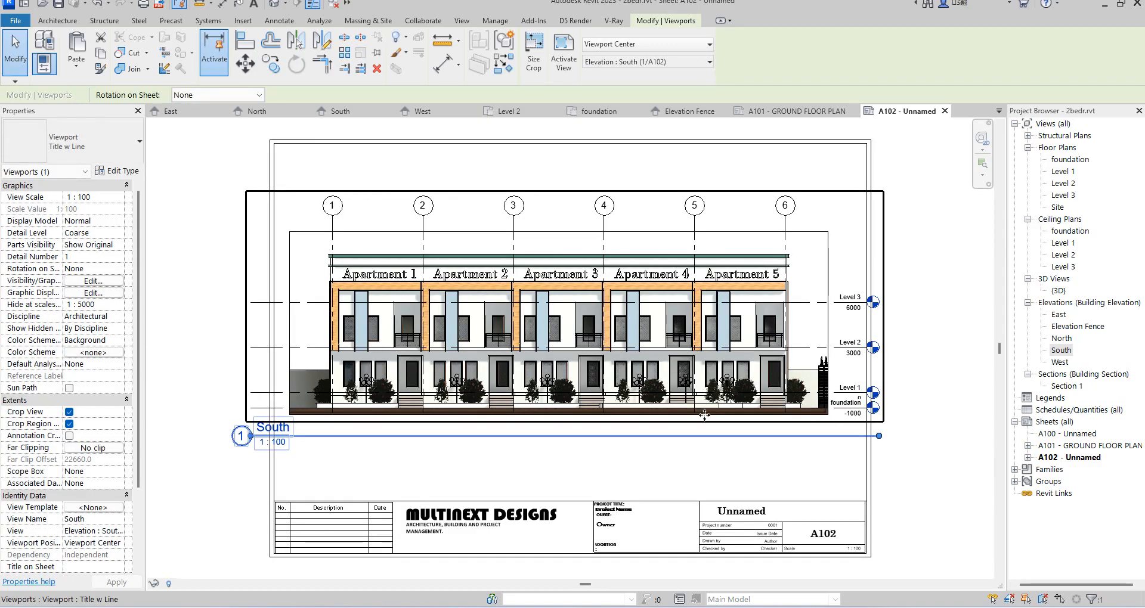
left_click(96, 143)
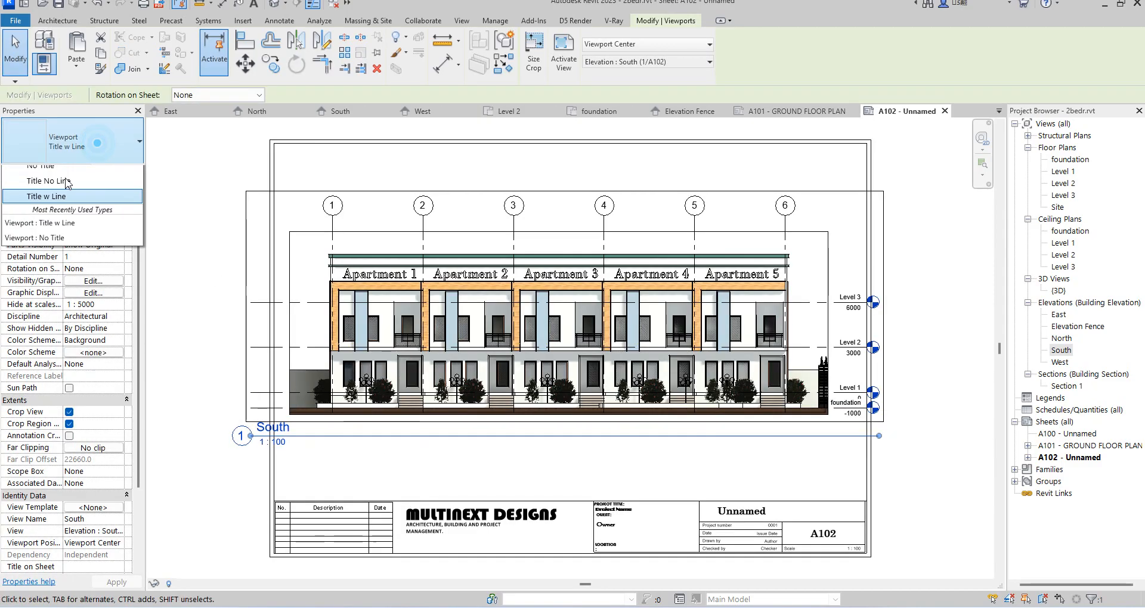
left_click(53, 202)
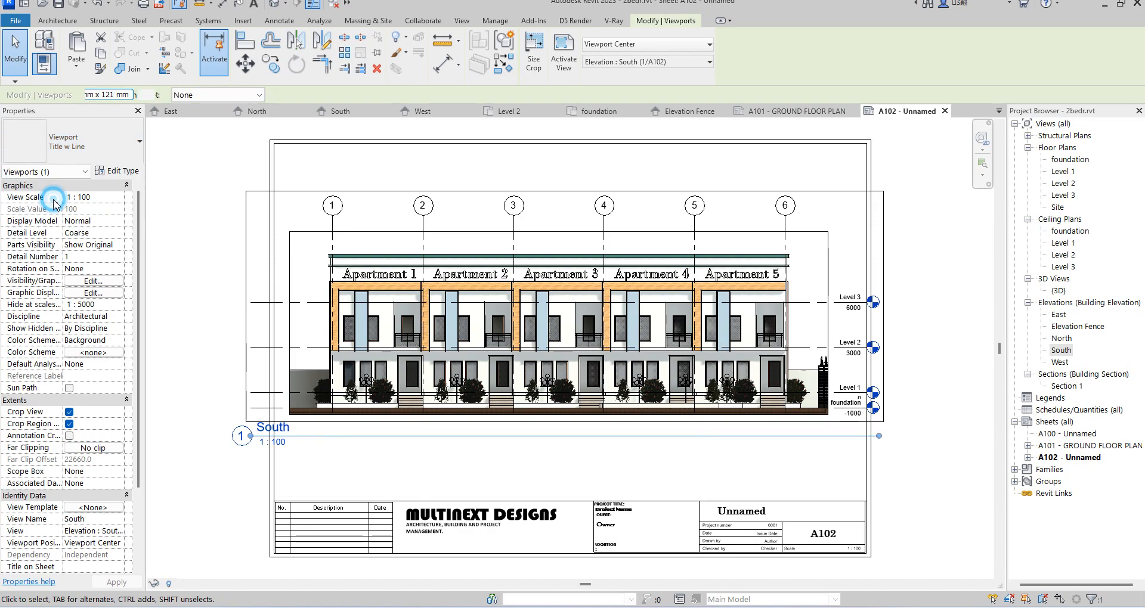
left_click(189, 230)
Activate the South elevation viewport and hide the category of the level lines in the view
double_click(307, 247)
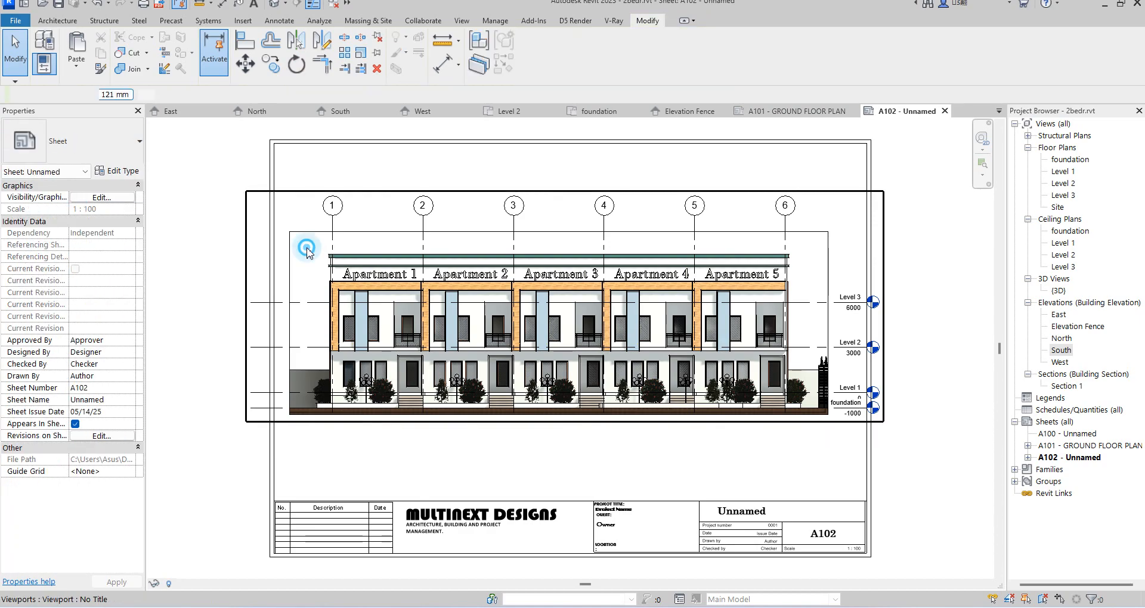
right_click(316, 307)
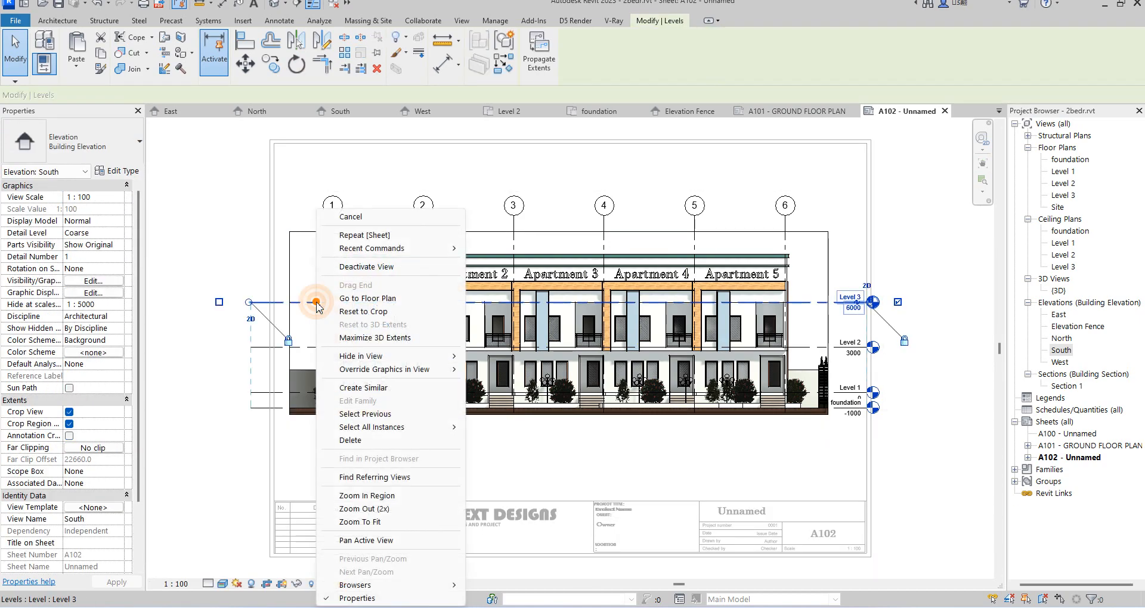
mouse_move(440, 360)
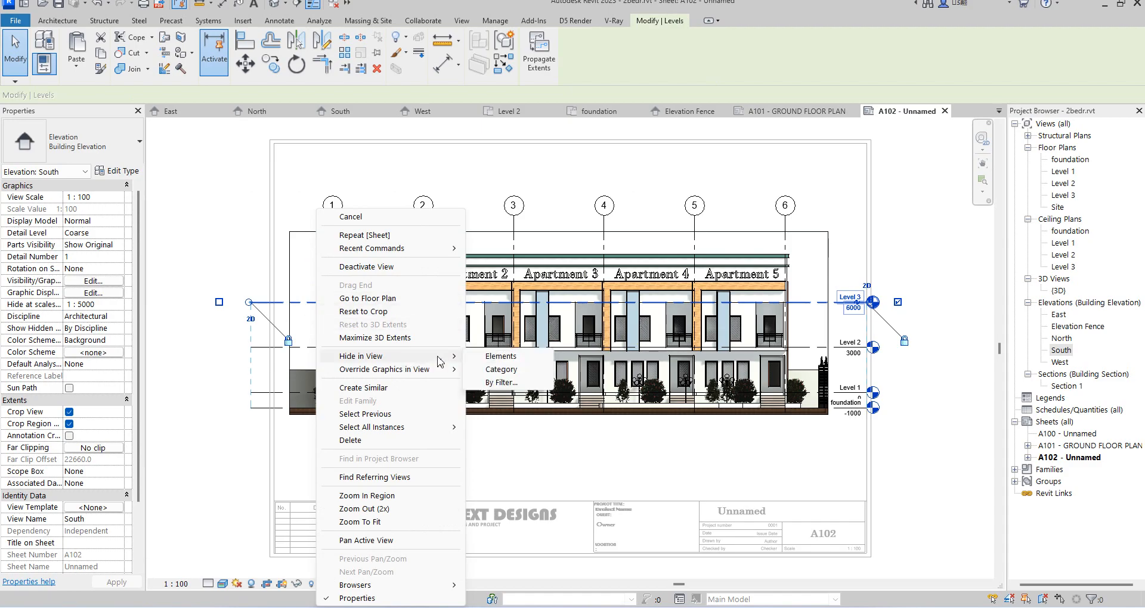
left_click(513, 373)
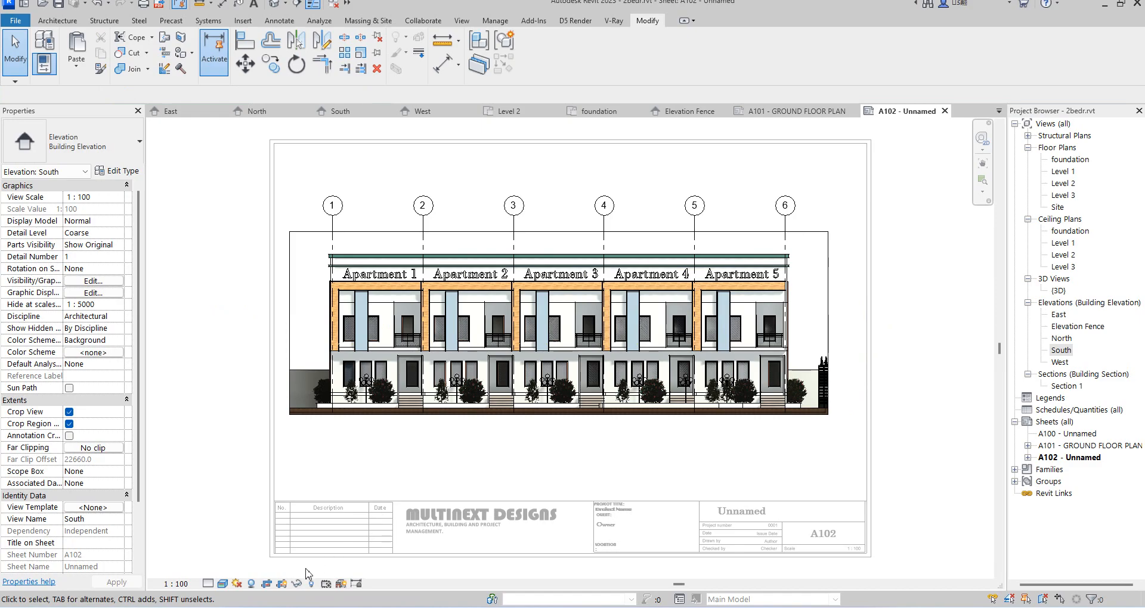
Hide the crop region of the South elevation and set the view's background to Gradient in the graphic display options
left_click(281, 585)
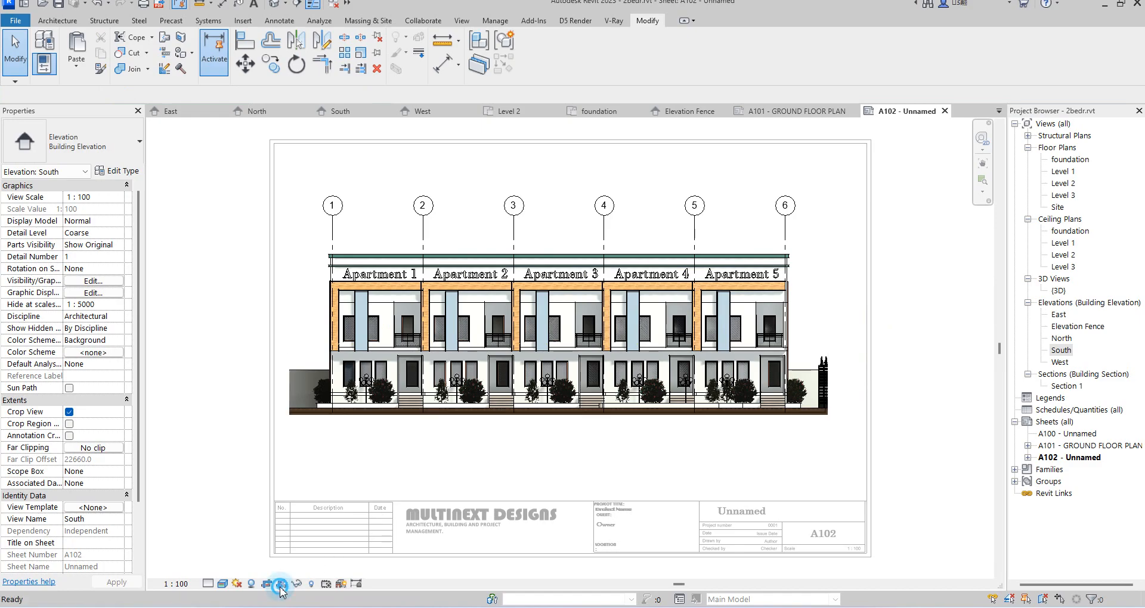
left_click(222, 585)
left_click(244, 493)
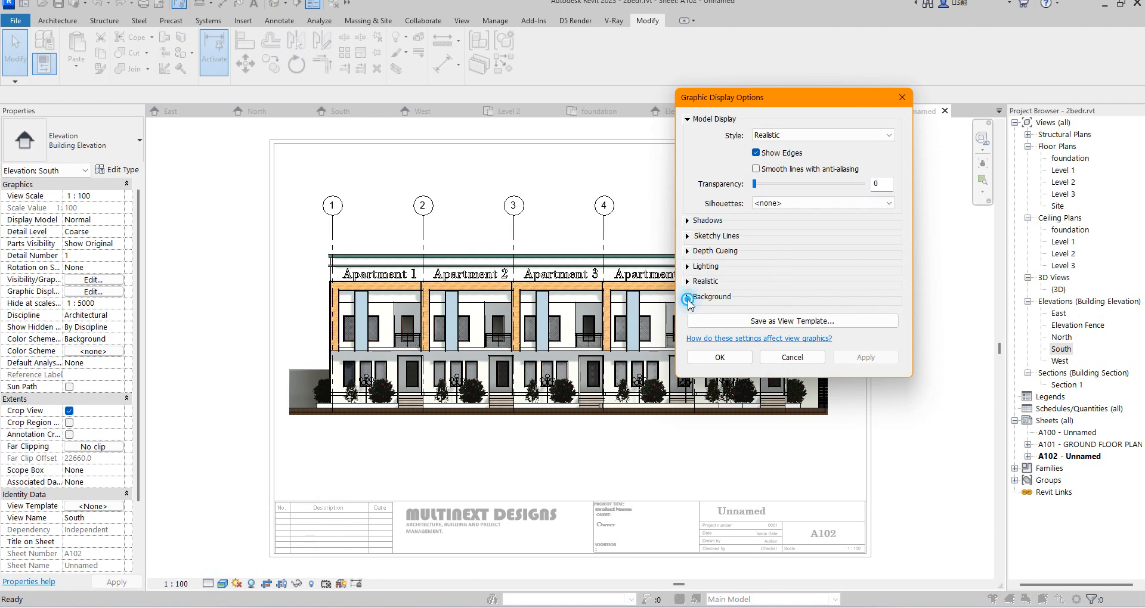
left_click(689, 298)
left_click(793, 315)
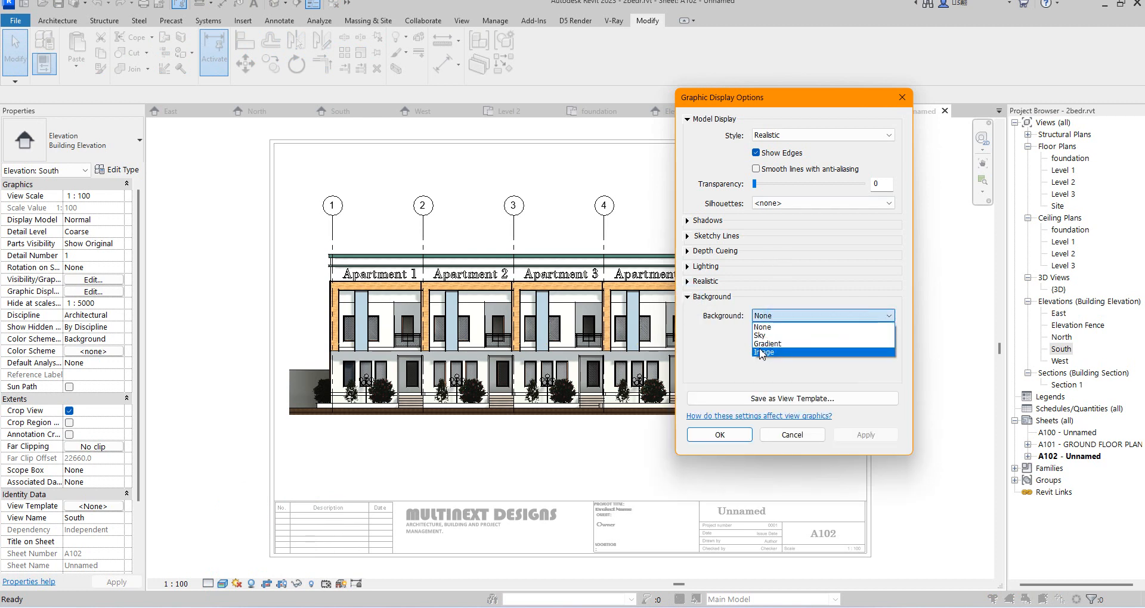
left_click(777, 350)
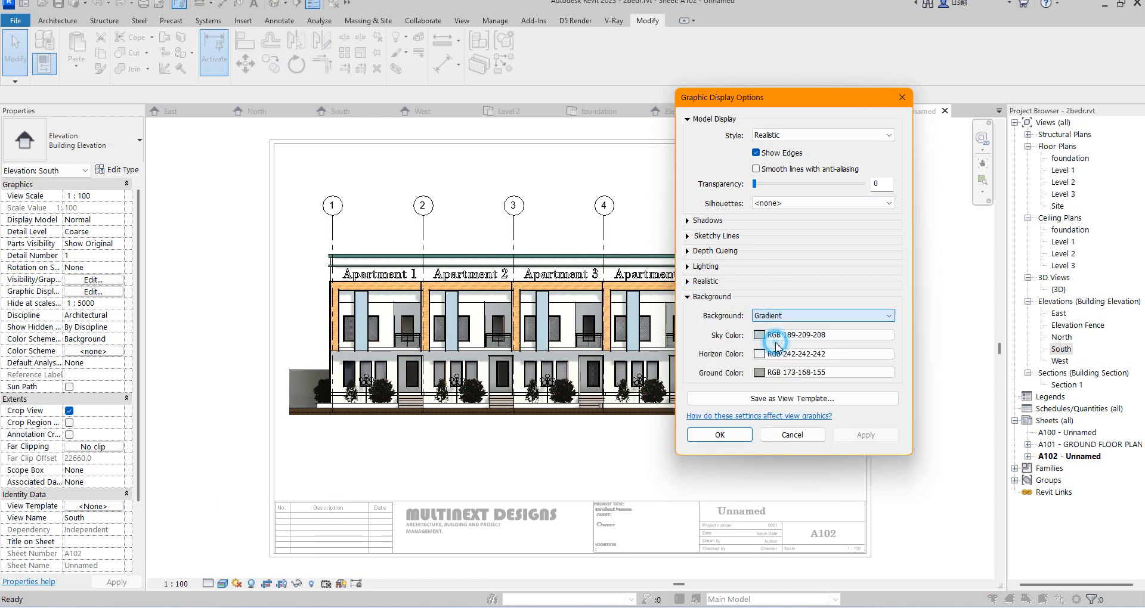
Set the gradient's sky color to light blue RGB 218-224-250 and apply the display options to the South elevation
left_click(763, 337)
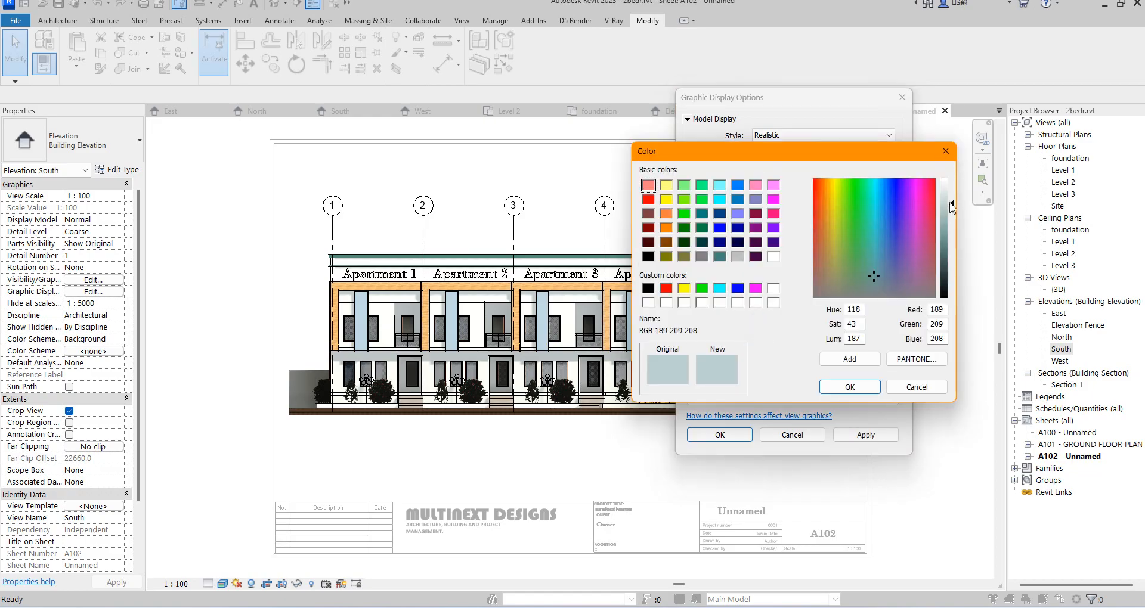
left_click(891, 205)
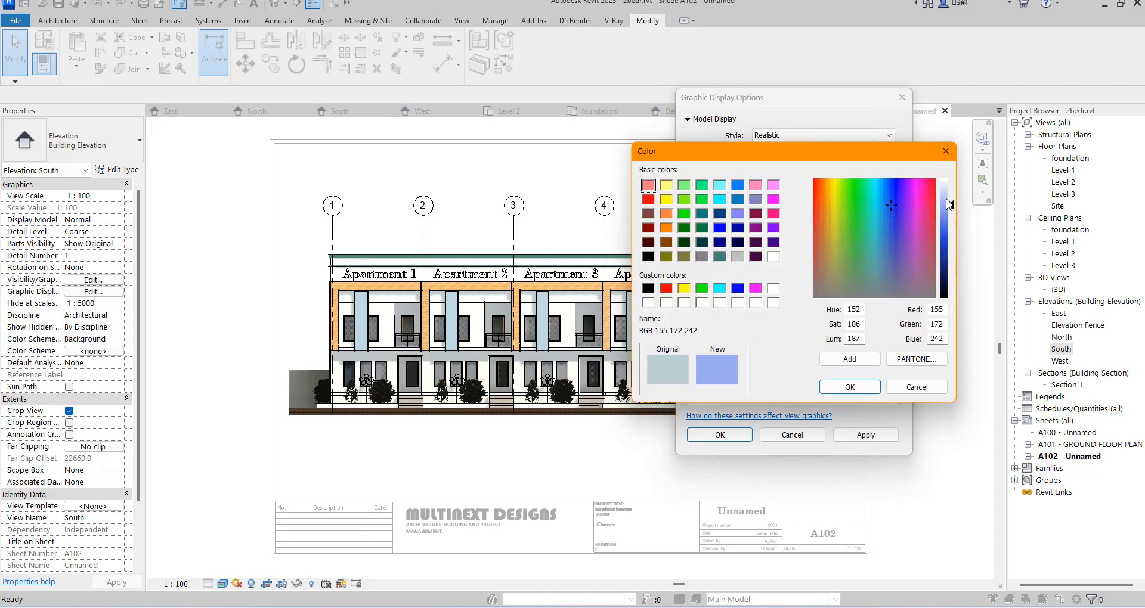
left_click(947, 190)
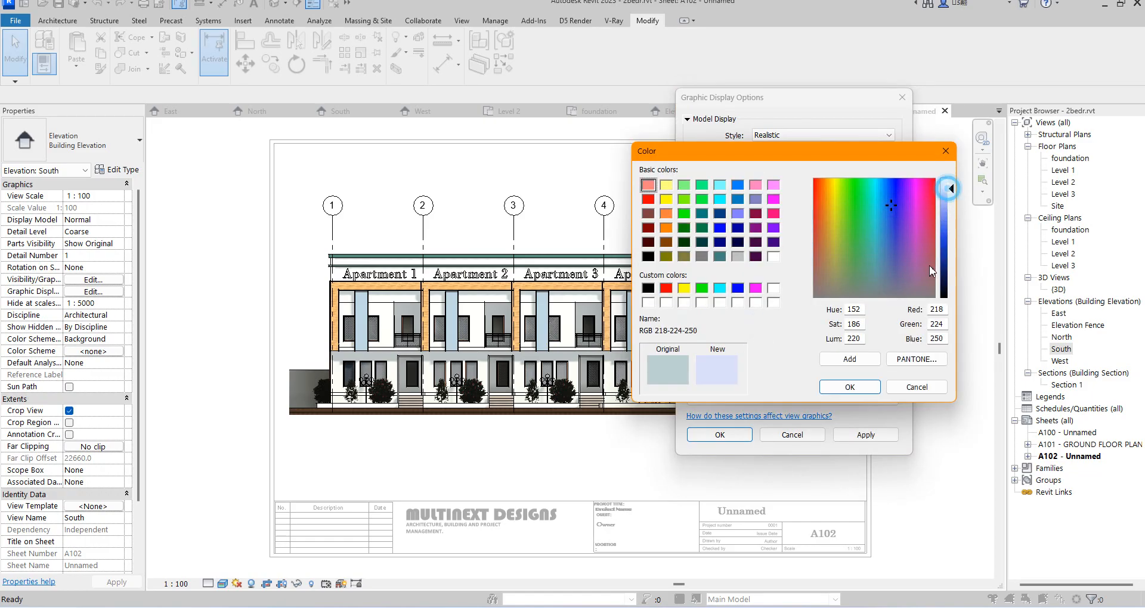
left_click(857, 387)
left_click(866, 435)
left_click(720, 435)
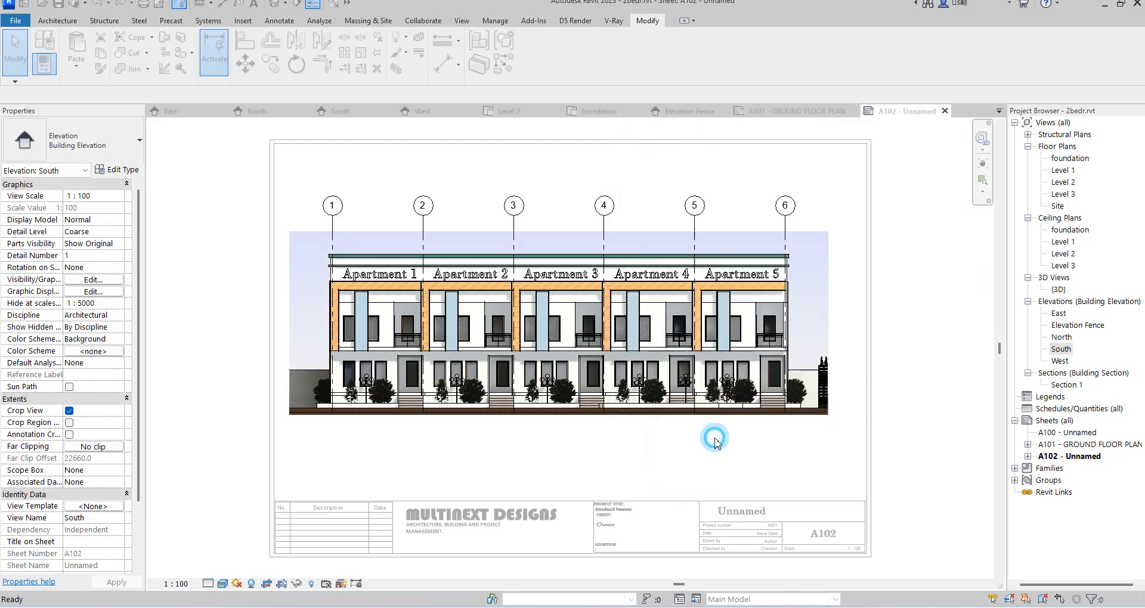
Deactivate the South elevation view to return to sheet A102
left_click(901, 349)
scroll(741, 423, "down", 2)
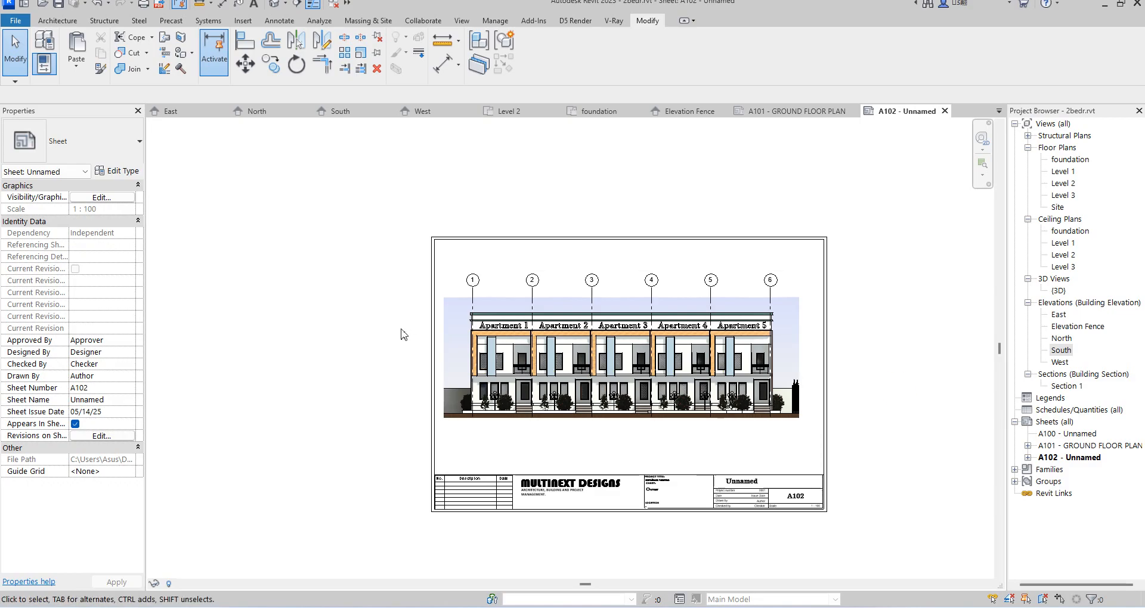
scroll(401, 329, "up", 1)
scroll(627, 402, "up", 3)
scroll(317, 309, "down", 3)
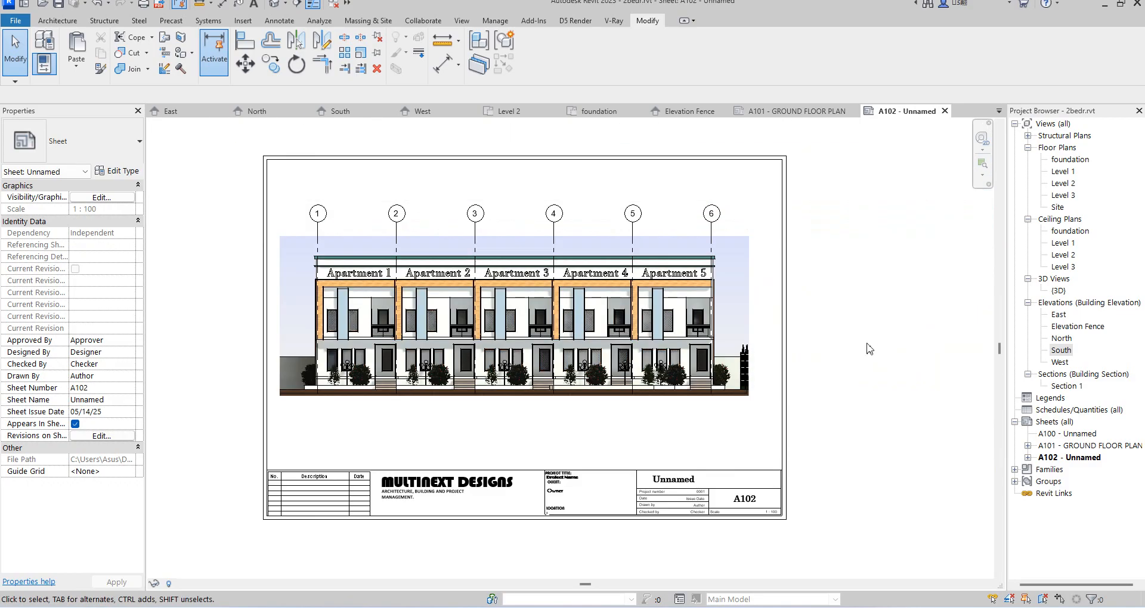
left_click(1056, 421)
right_click(1055, 422)
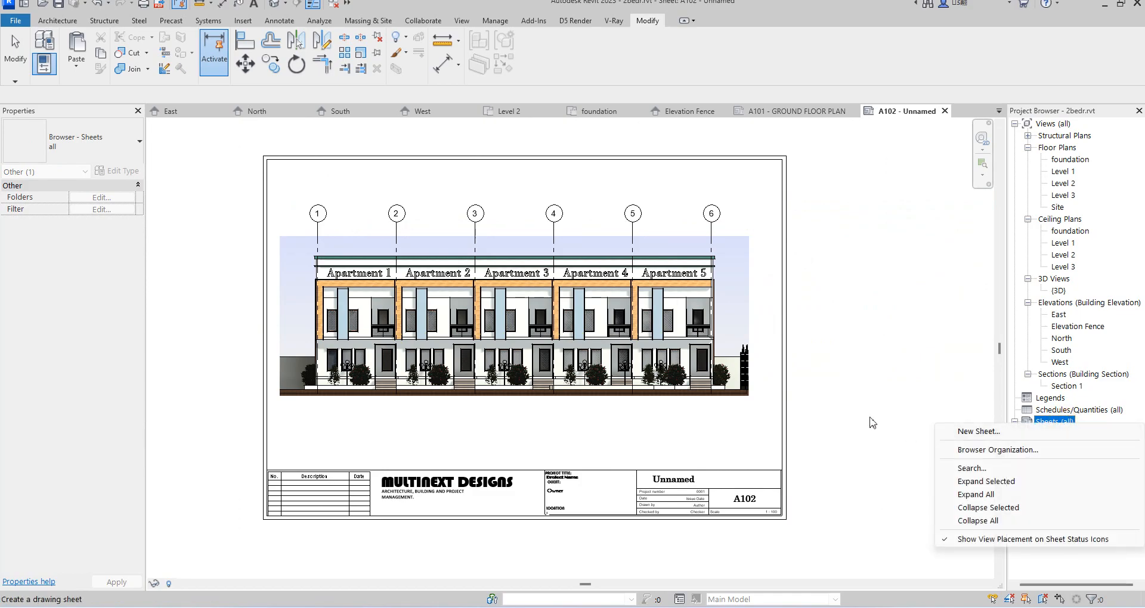
left_click(910, 438)
scroll(836, 411, "down", 2)
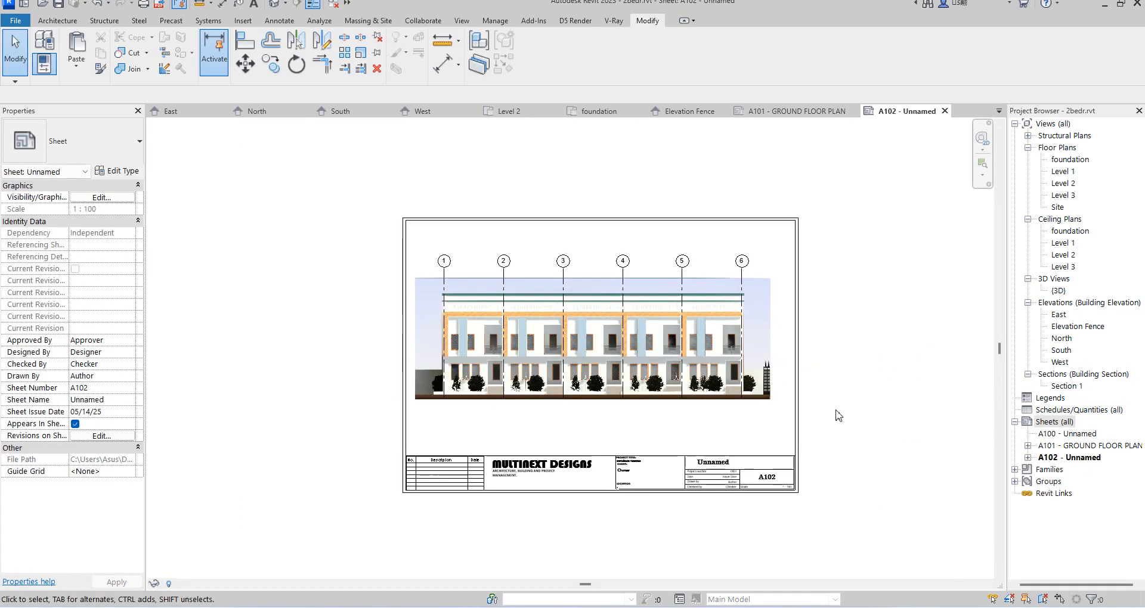
scroll(831, 379, "up", 1)
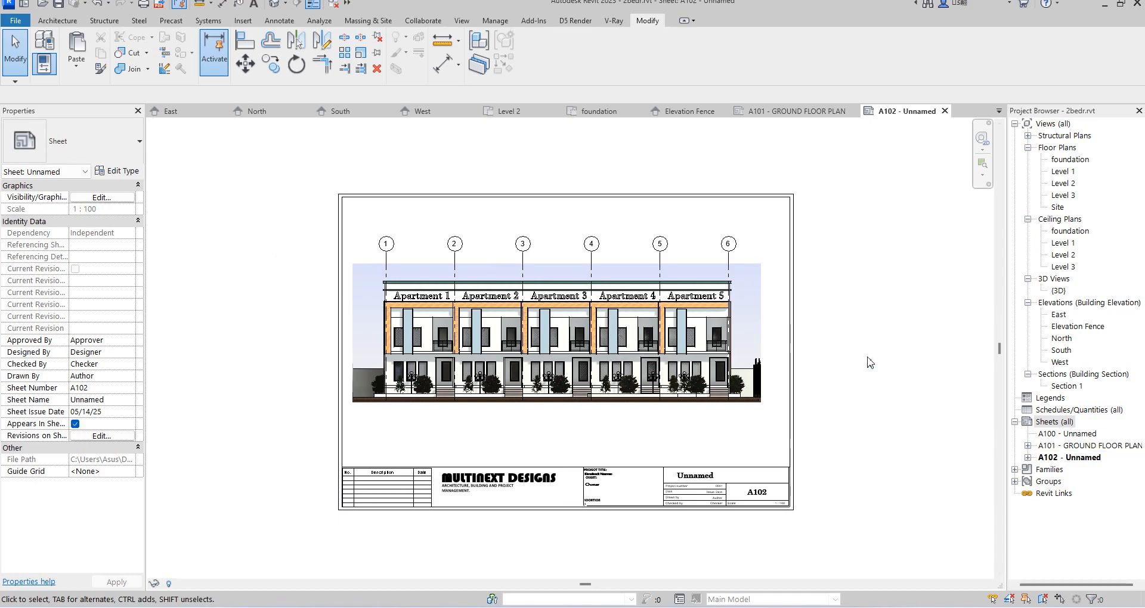
scroll(524, 401, "up", 4)
scroll(697, 399, "down", 2)
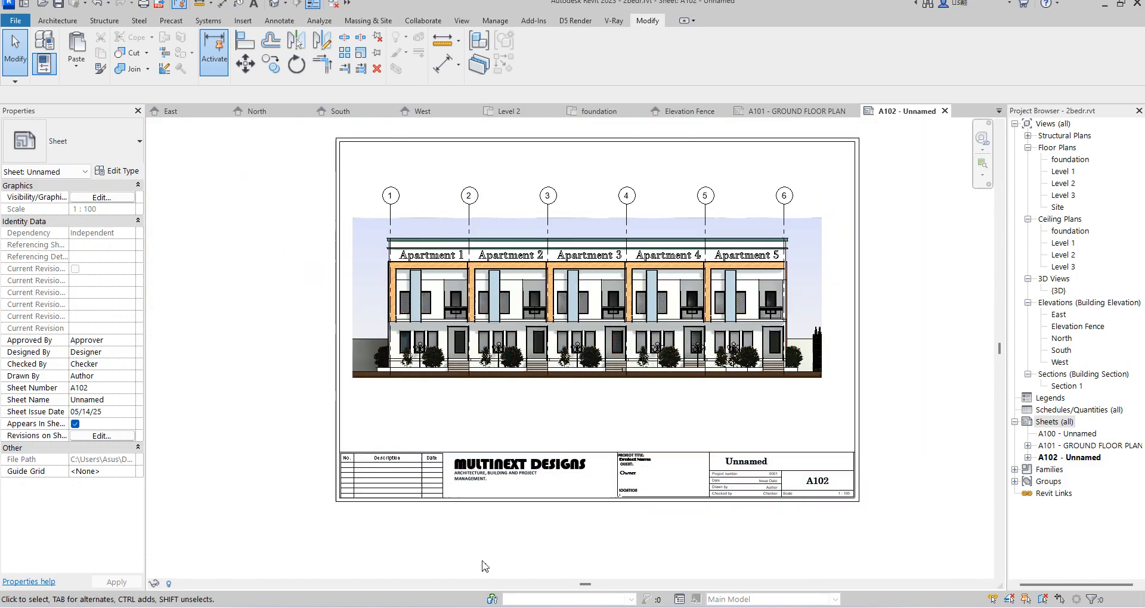